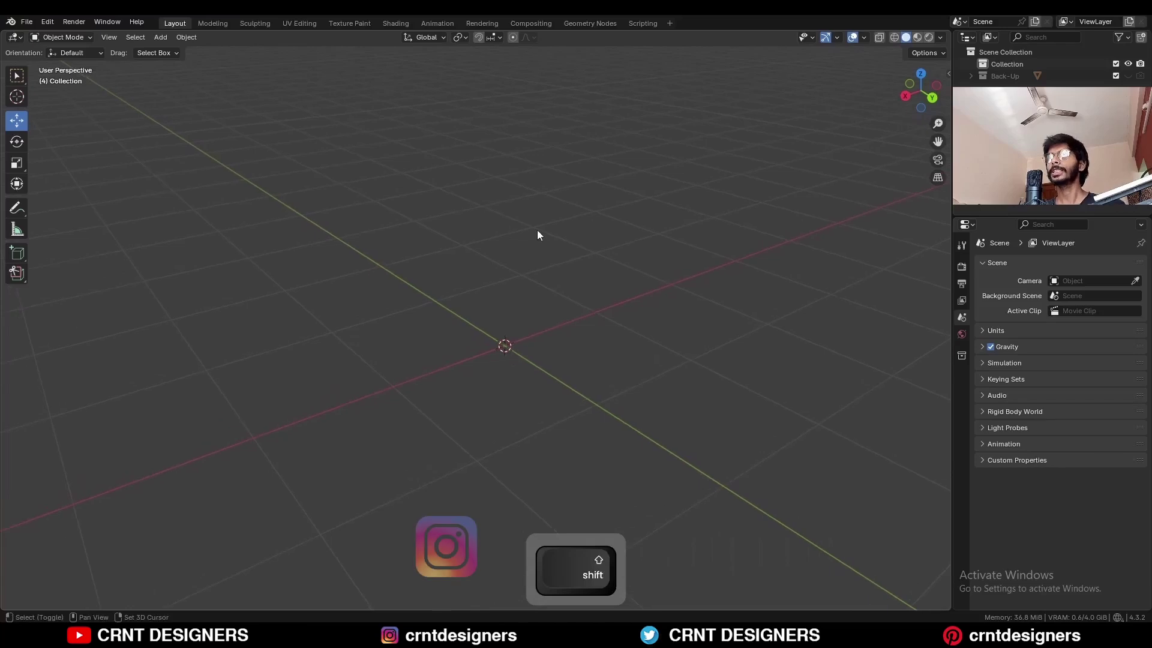
Add a cylinder with 24 vertices, a 1 m radius and a 2 m depth at the world origin.
key(shift+a)
mouse_move(538, 231)
click(590, 290)
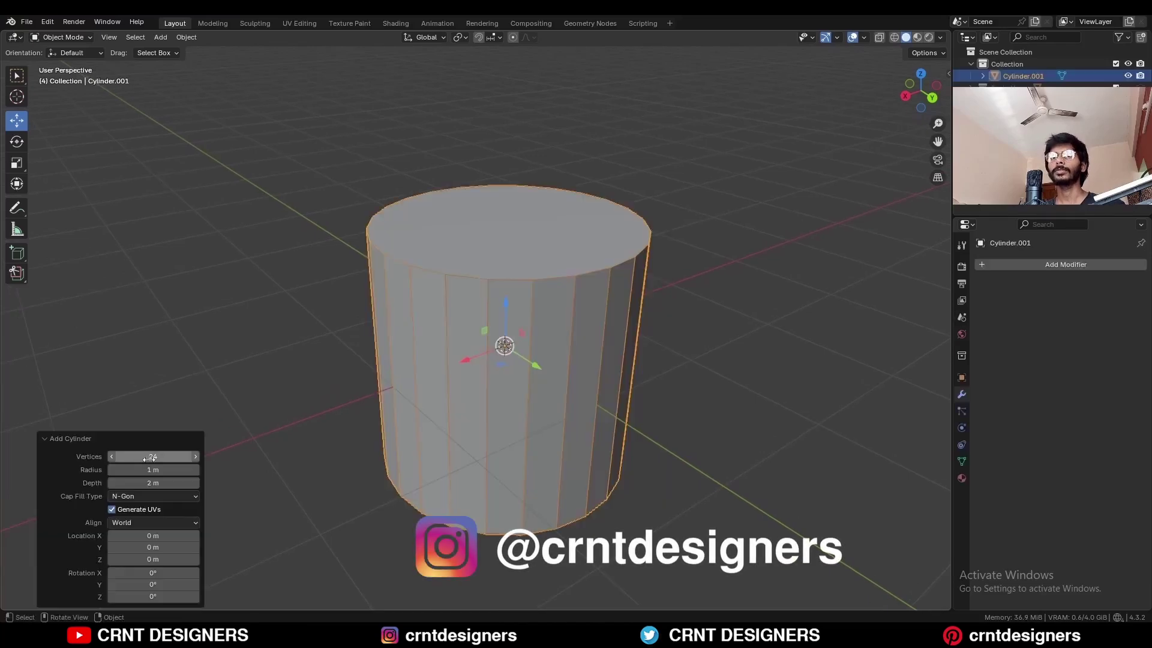
click(114, 457)
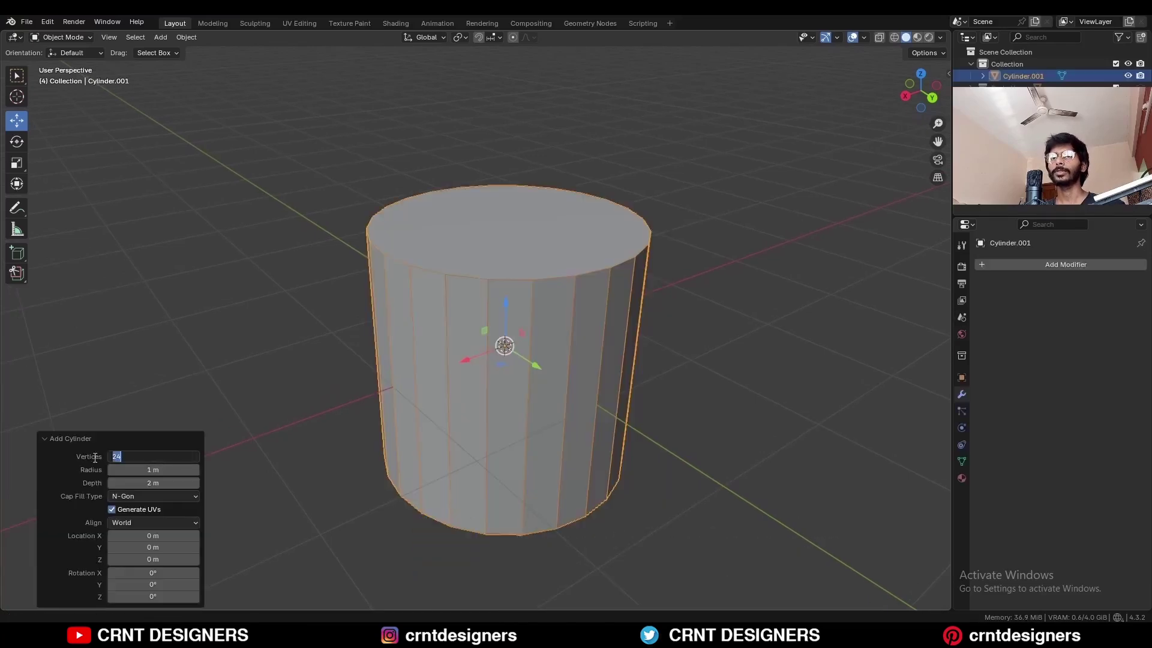
In Edit Mode, from the back orthographic view, scale the cylinder's top ring down to a factor of about 0.1.
click(932, 99)
key(Tab)
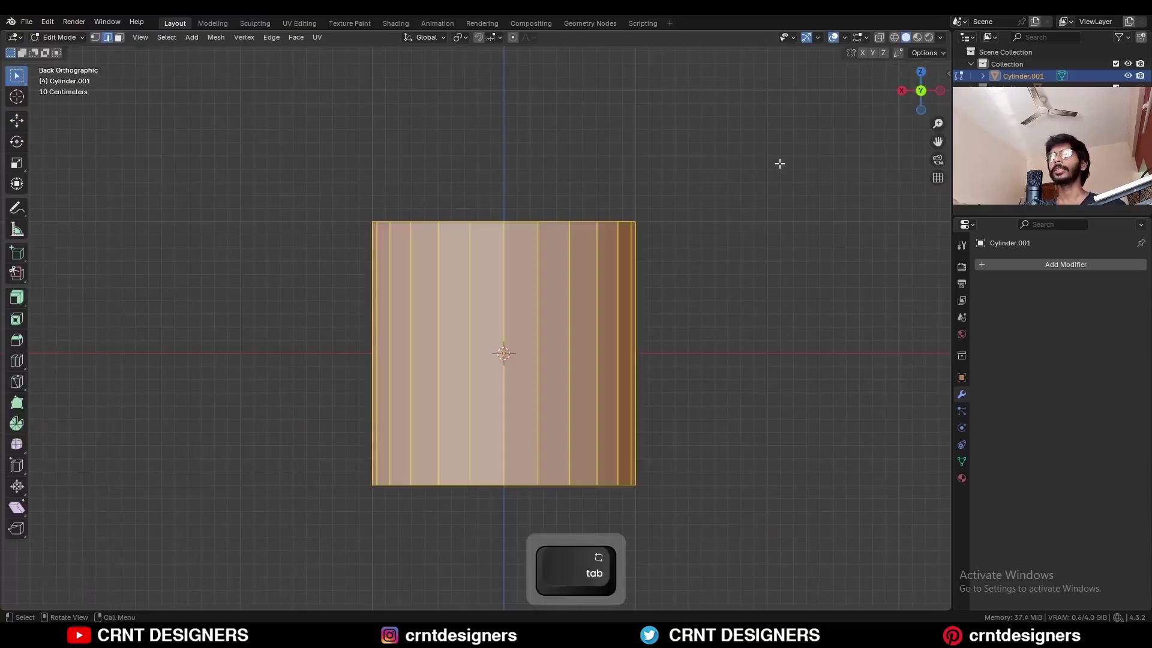
key(alt+z)
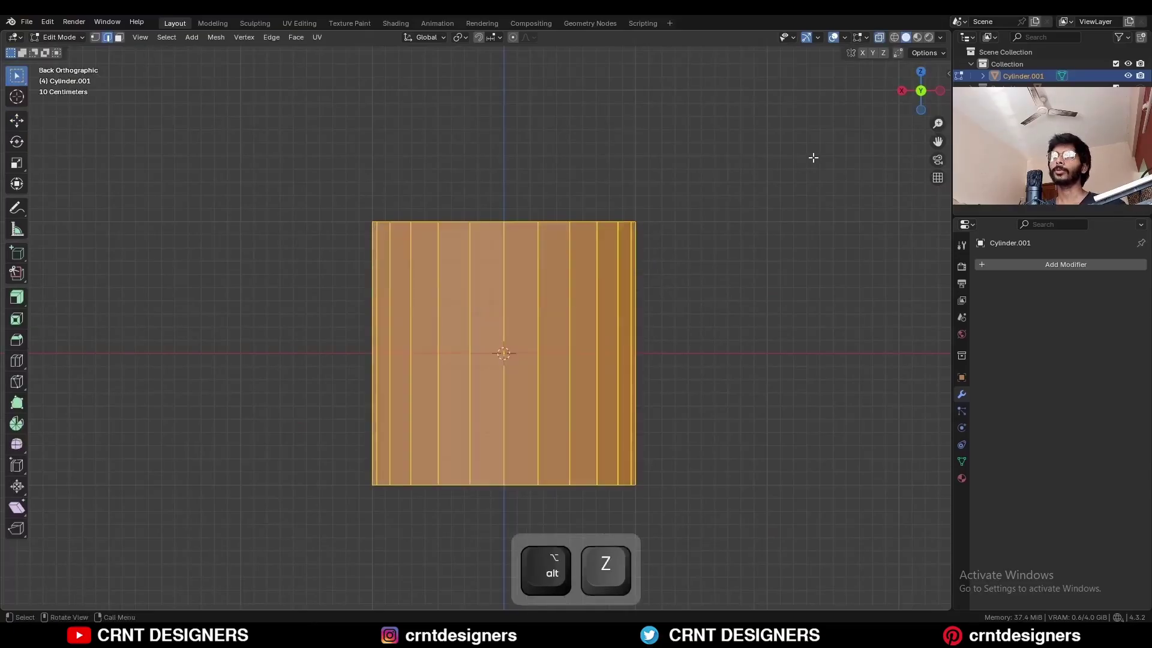
drag(814, 157, 240, 243)
key(s)
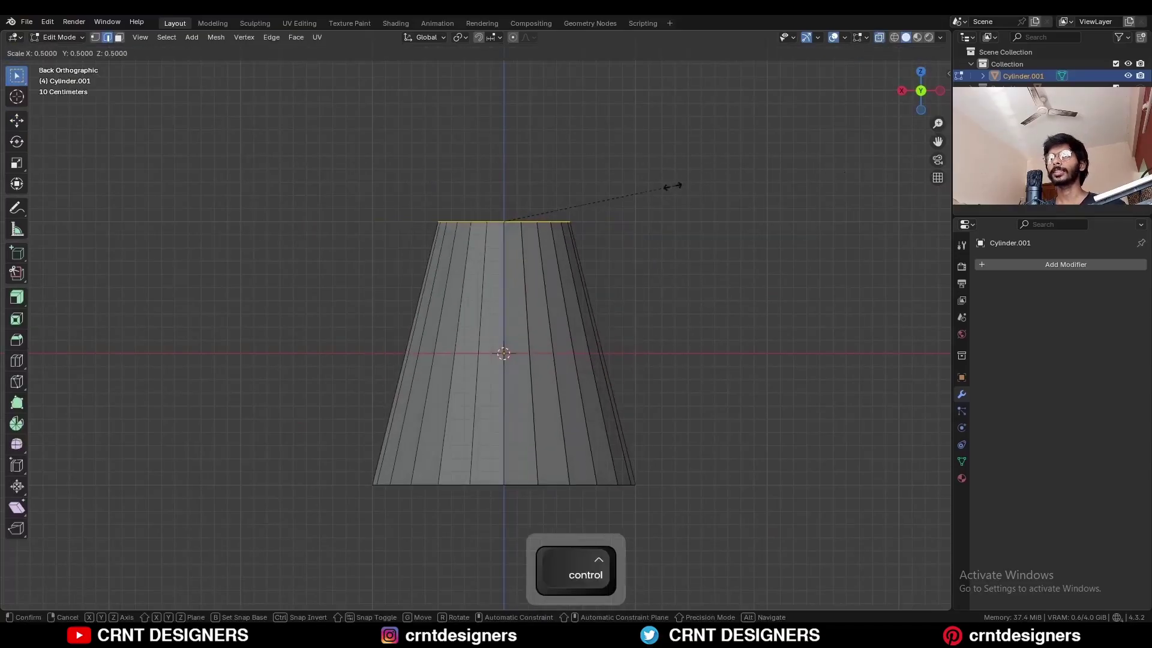
click(545, 210)
key(ctrl+t)
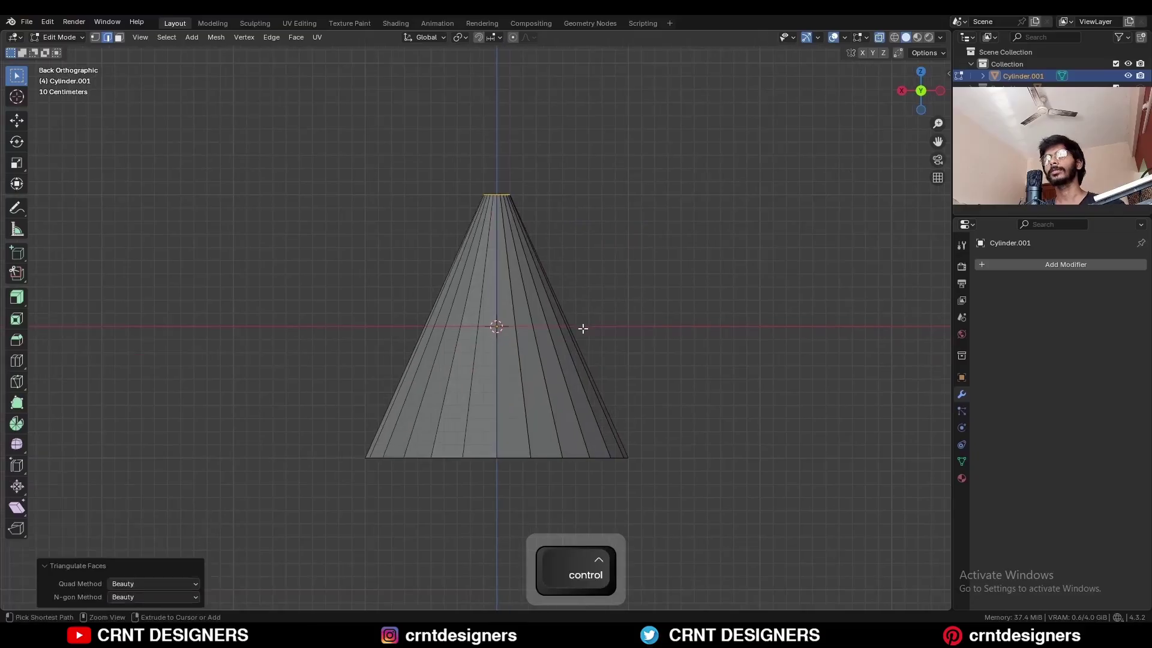
Add a centred horizontal loop cut around the cone at mid-height and scale the bottom ring to 0.1.
key(ctrl+r)
click(583, 328)
right_click(578, 326)
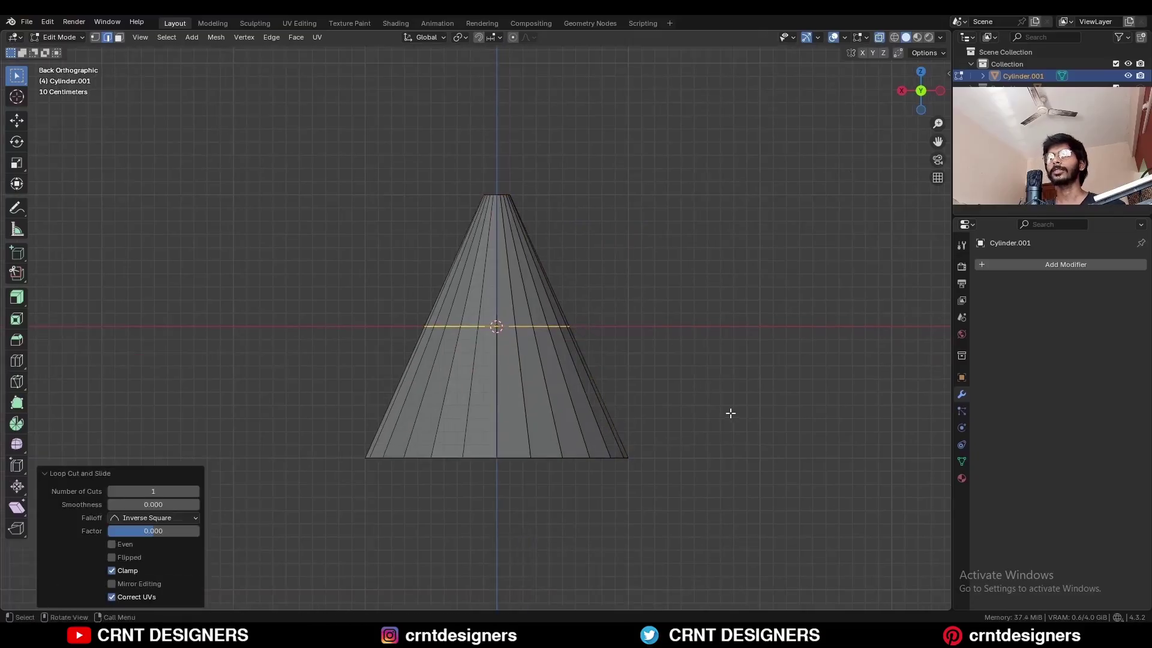
drag(732, 413, 292, 489)
key(s)
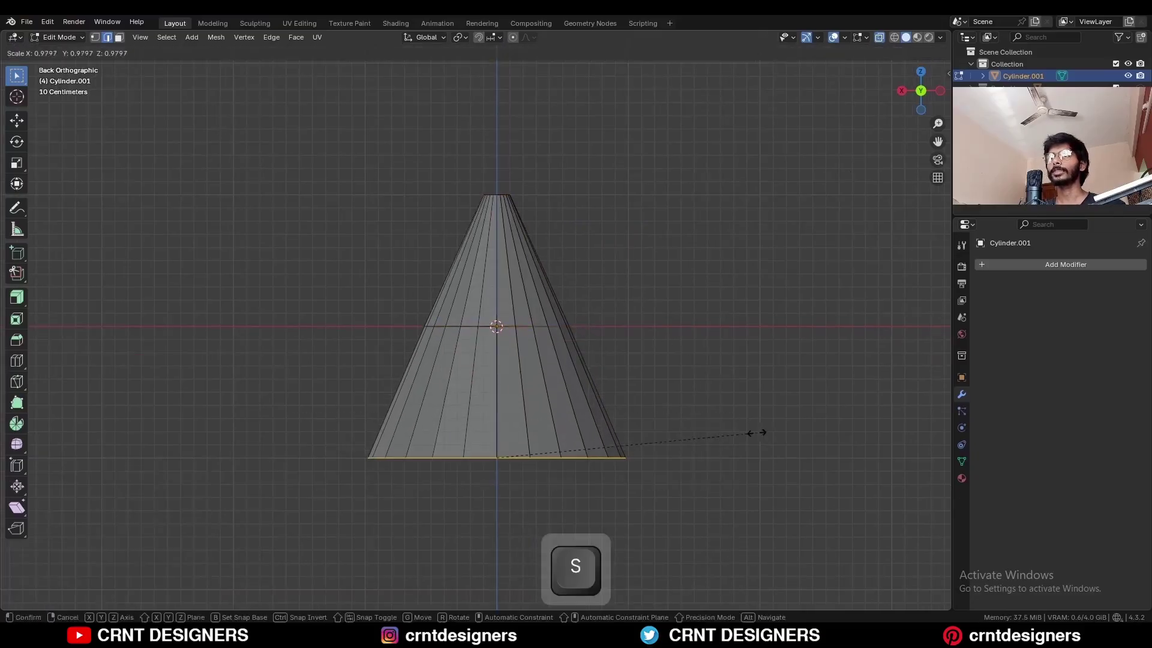
key(ctrl)
click(530, 461)
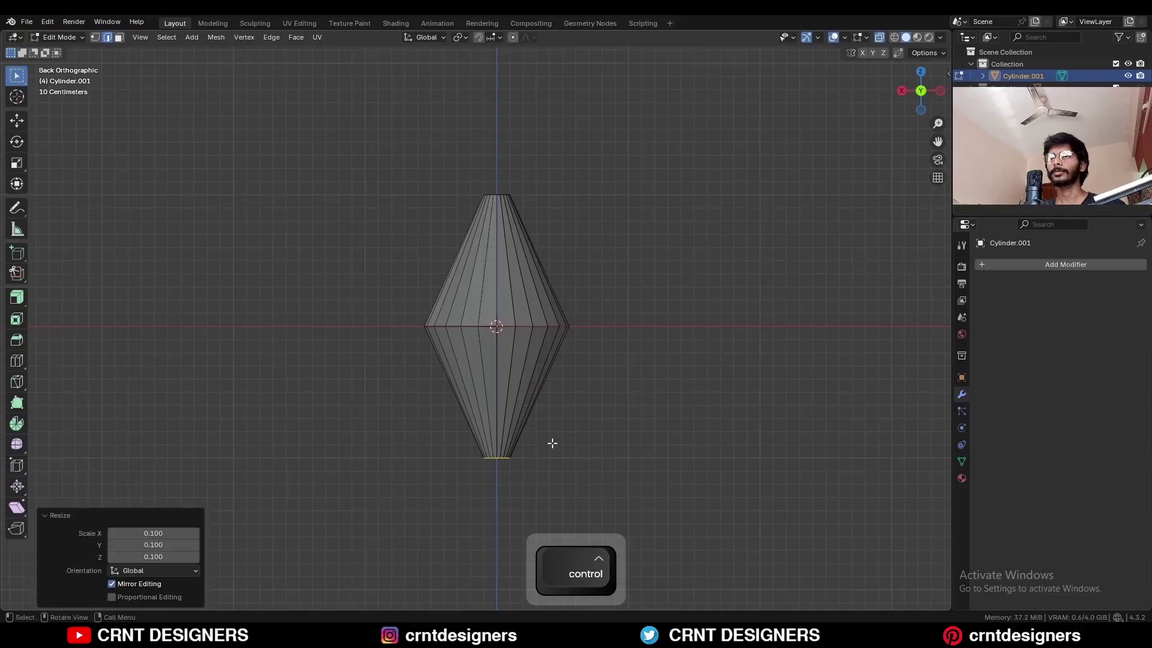
Move the middle edge loop down 0.4 m along the Z axis.
drag(662, 296, 342, 355)
key(g)
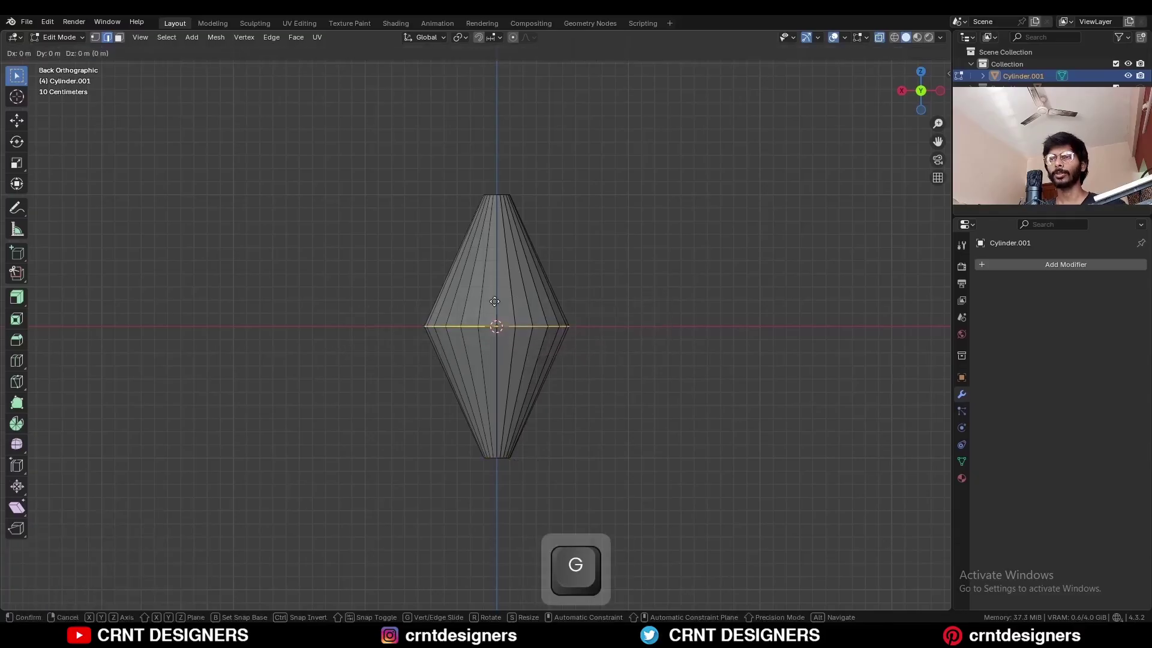
key(ctrl)
click(496, 351)
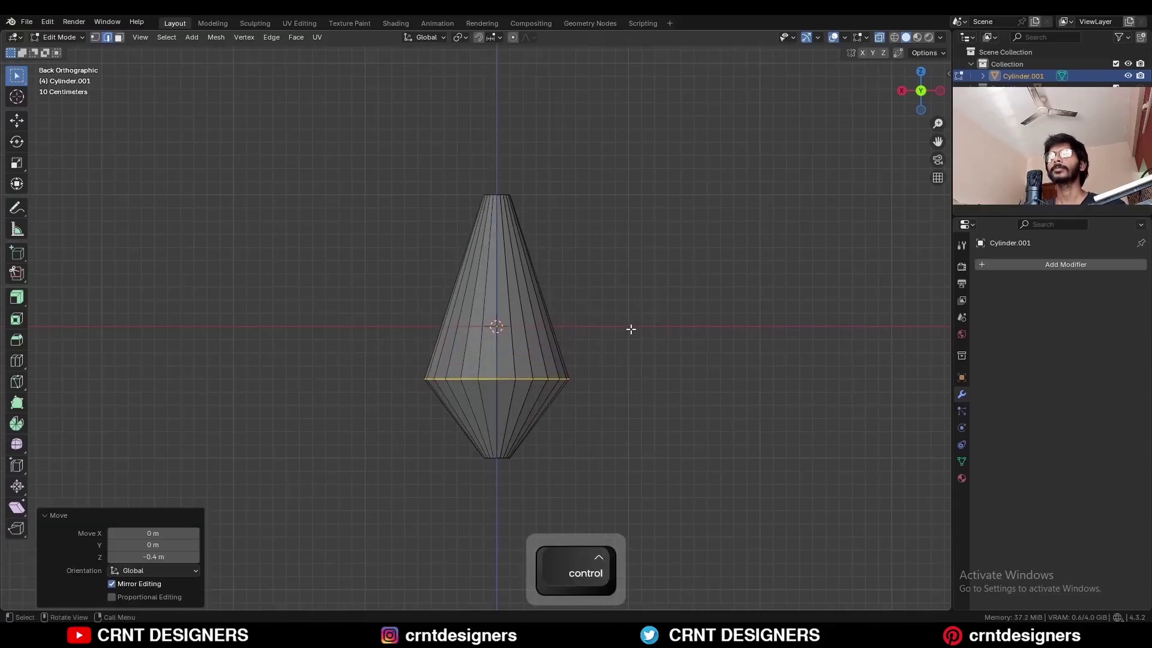
Scale the top ring by a factor of 0.5 and the bottom ring by a factor of 1.5.
drag(688, 148, 391, 228)
key(s)
key(ctrl)
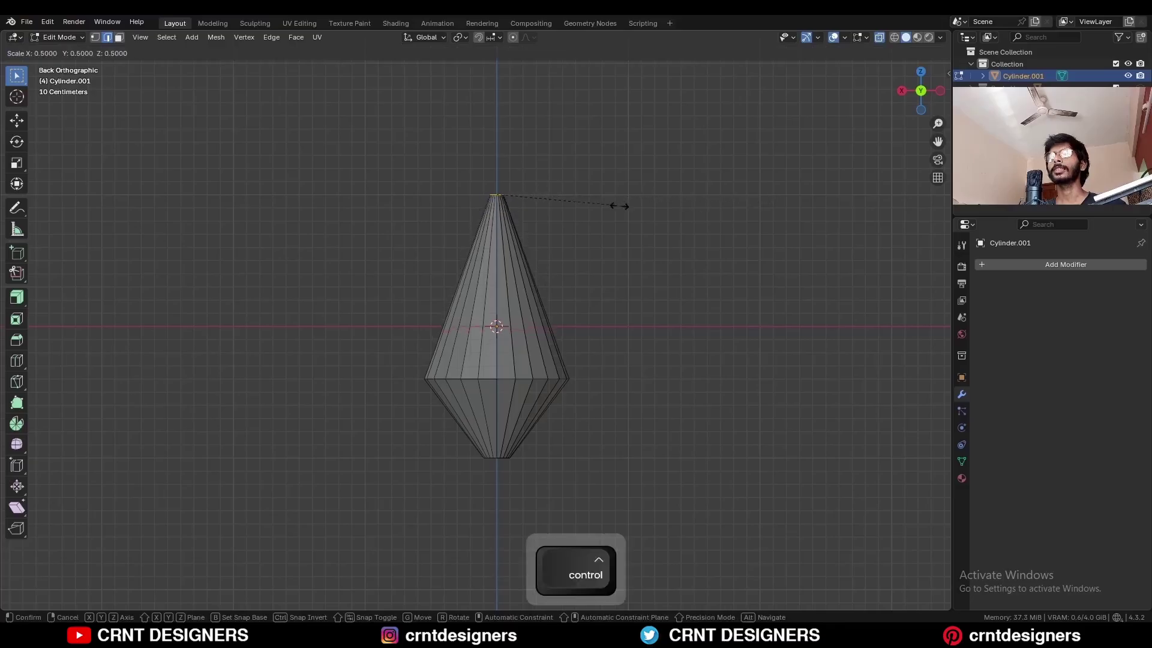
click(592, 204)
drag(571, 424, 404, 470)
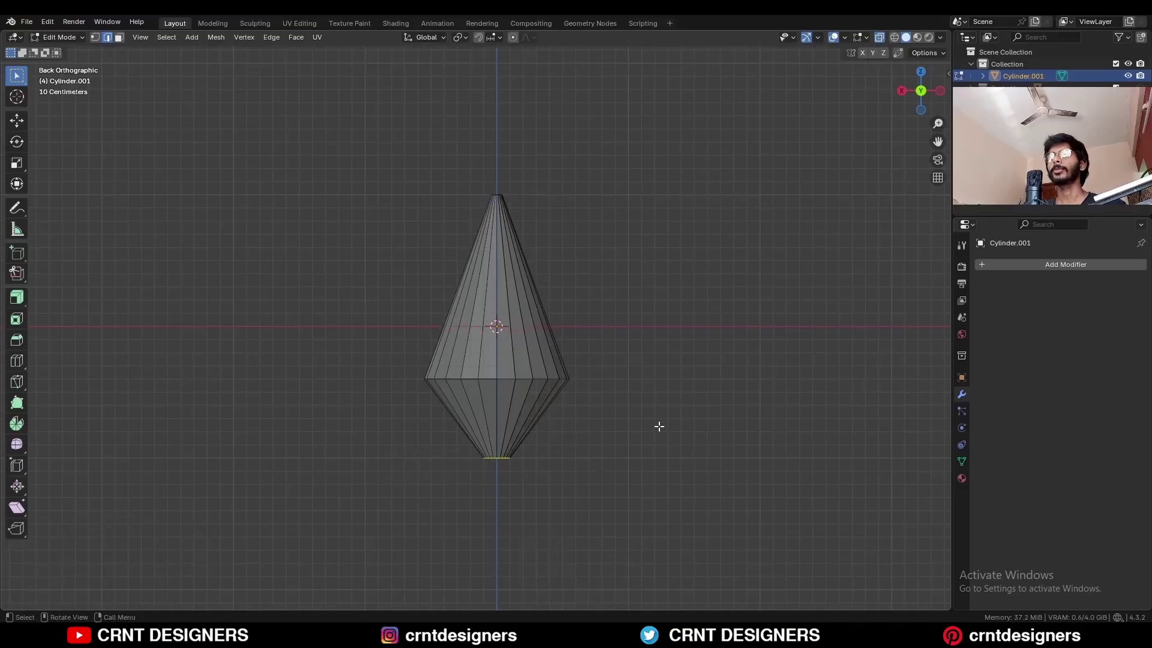
key(s)
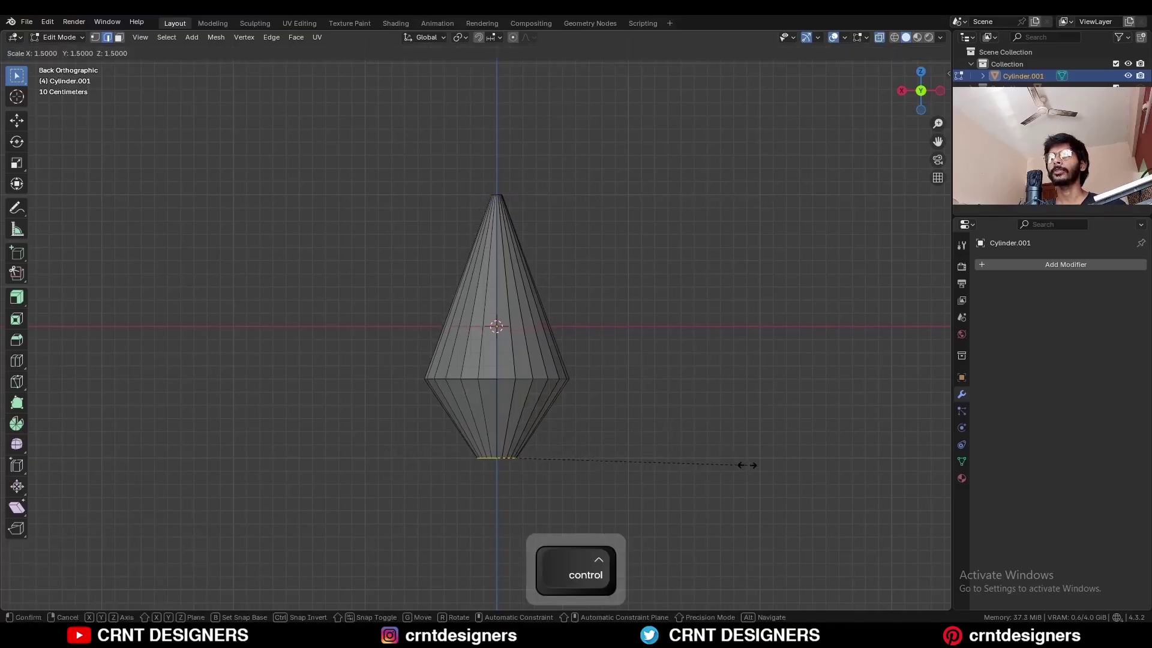
click(747, 464)
click(624, 149)
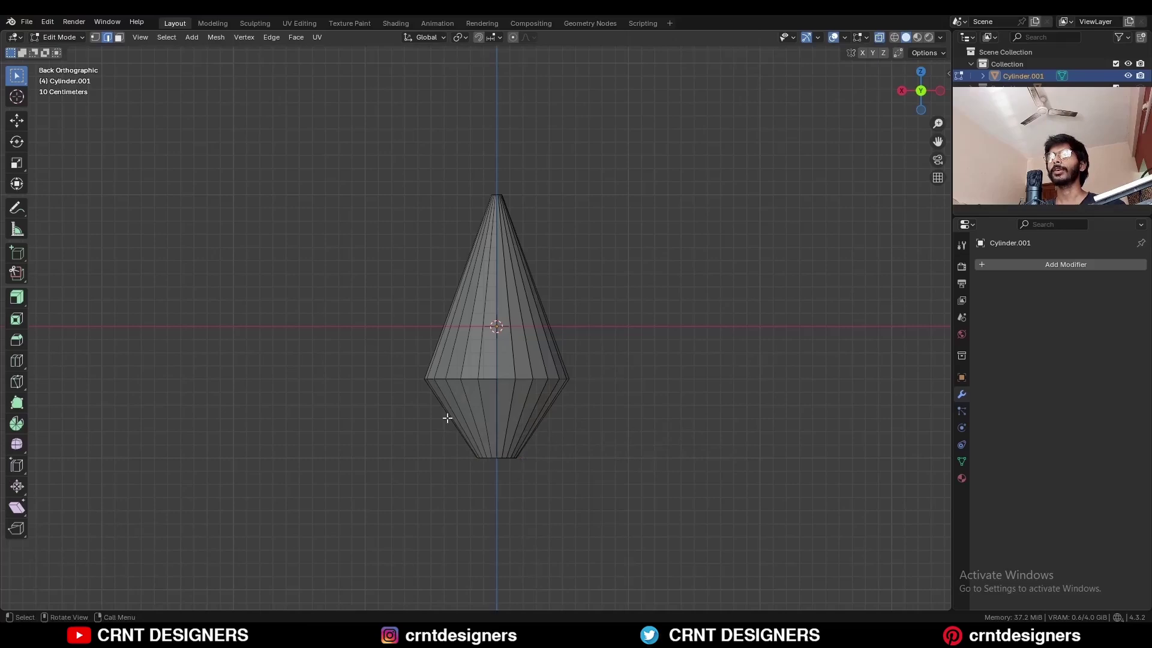
Bevel the widest edge loop with 4 segments and a width of about 0.43 m to round the body.
drag(687, 340, 282, 393)
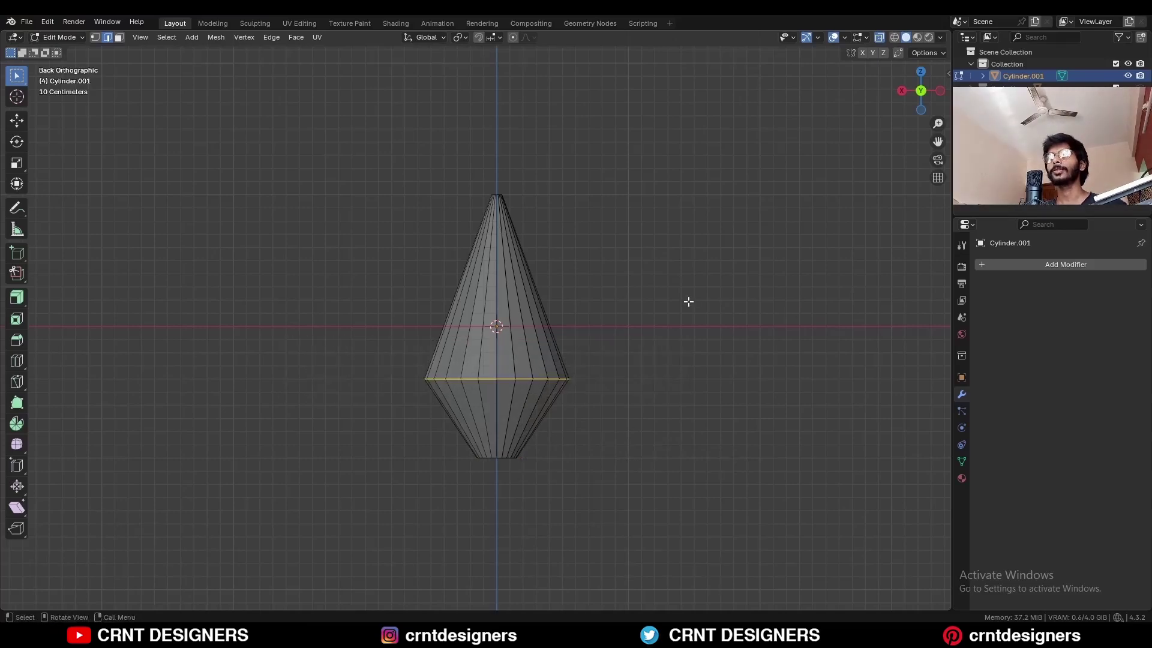
key(ctrl+b)
click(747, 314)
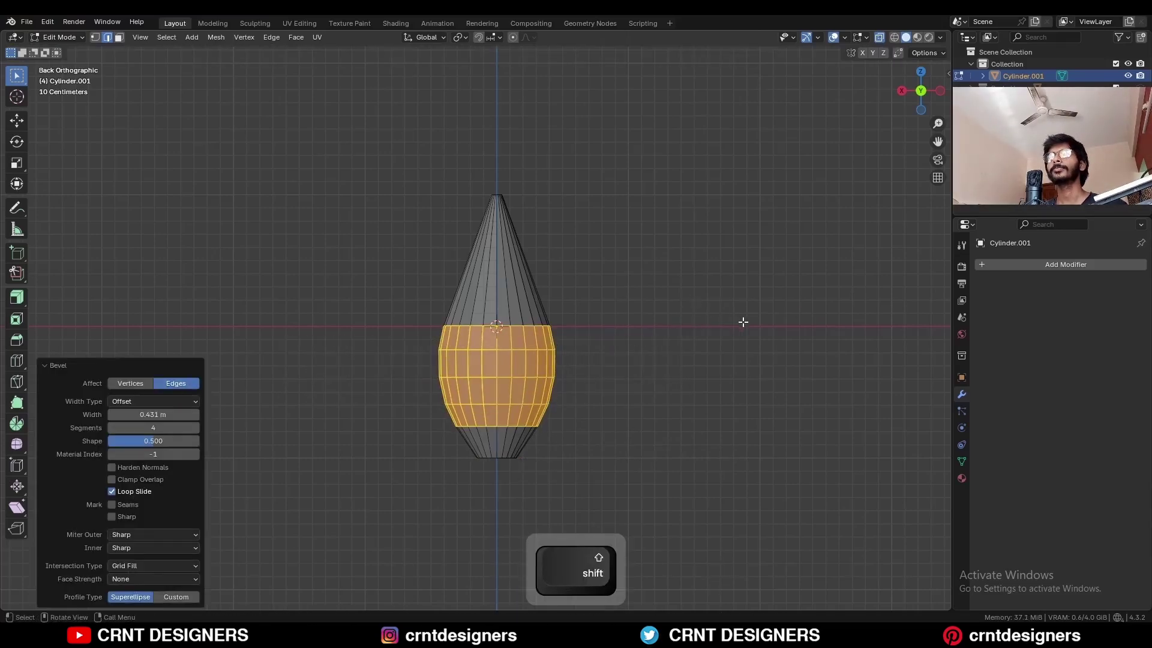
click(660, 292)
key(alt+z)
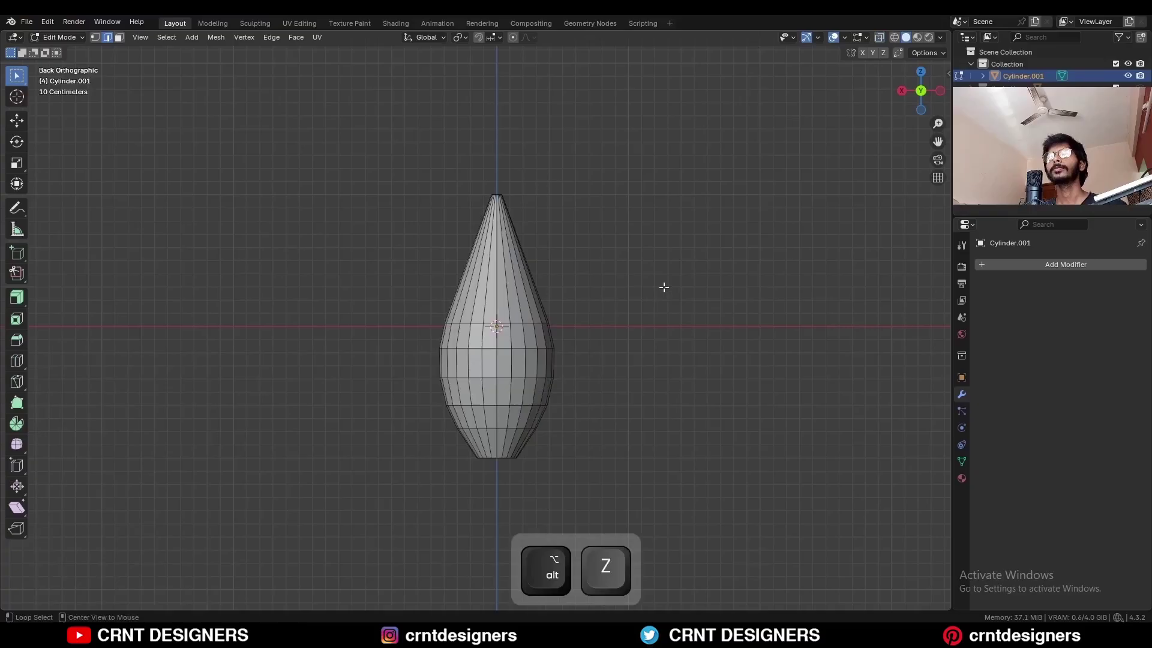
Add six evenly spaced horizontal loop cuts to the upper section and one centred cut to the lowest section.
key(ctrl+r)
scroll(520, 280, up, 5)
click(514, 278)
right_click(514, 278)
click(607, 254)
key(ctrl+r)
click(513, 451)
right_click(513, 451)
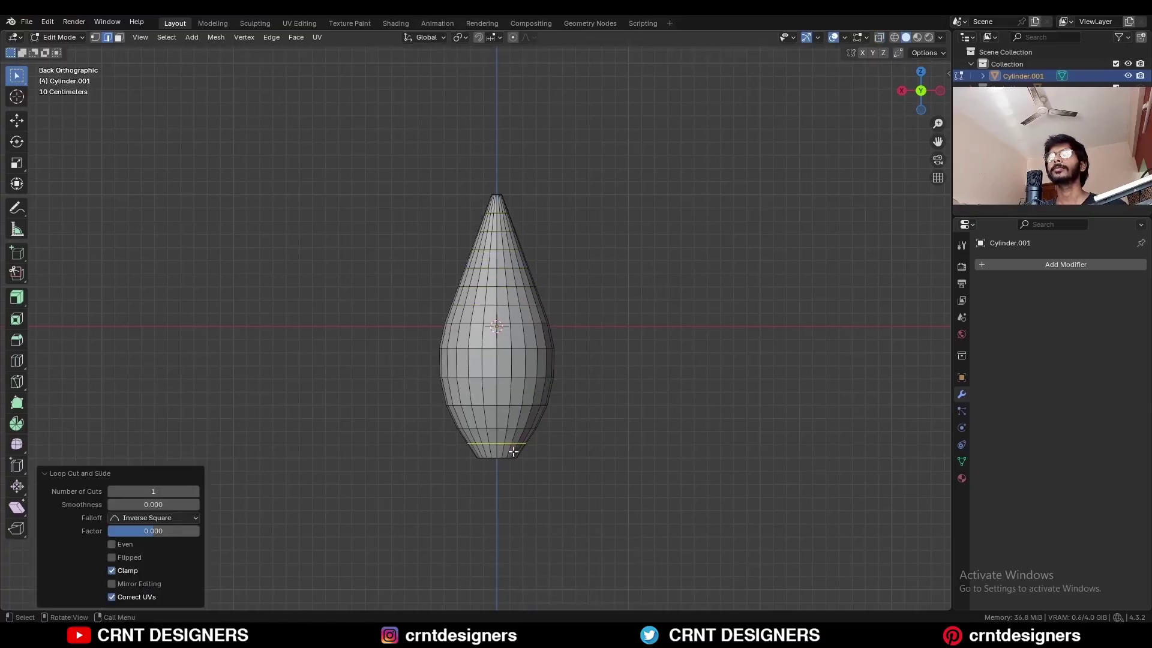
click(597, 376)
Delete the cap faces at the top and bottom ends of the body.
scroll(620, 382, up, 2)
key(alt+z)
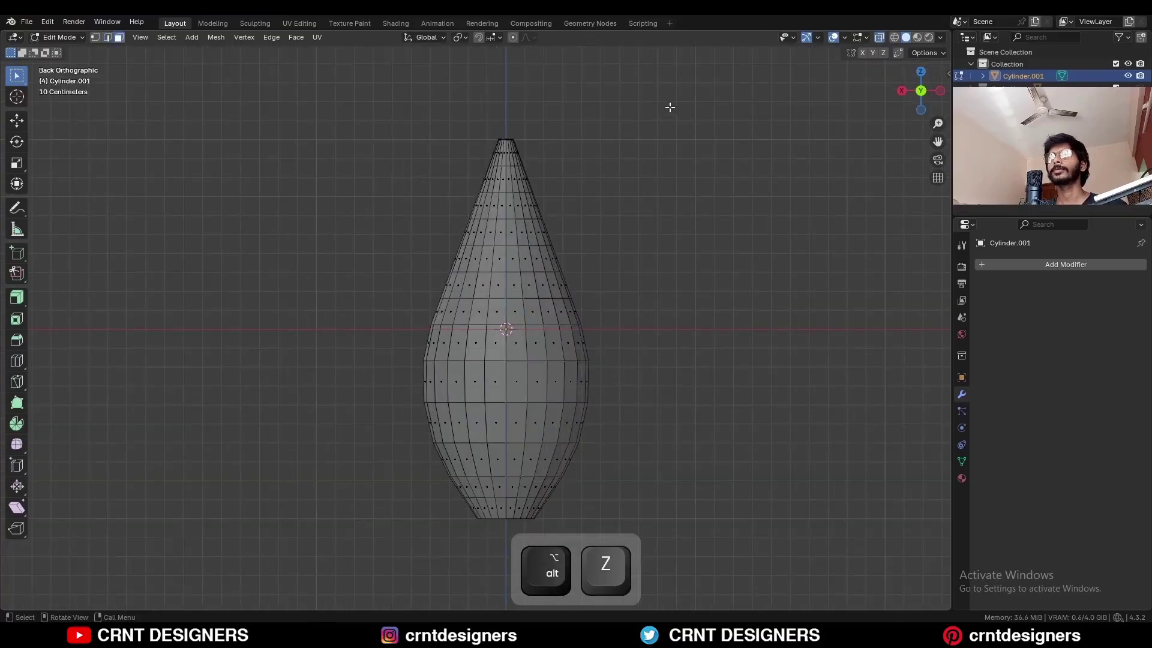
drag(694, 92, 416, 150)
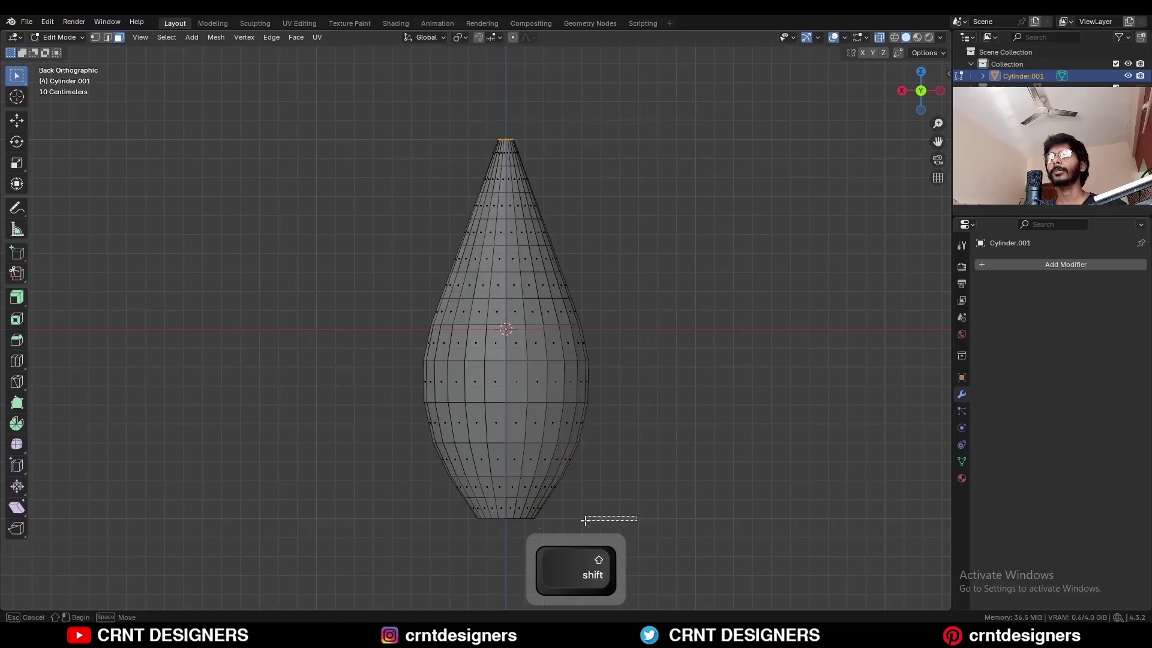
shift+drag(370, 551, 371, 550)
key(x)
click(819, 325)
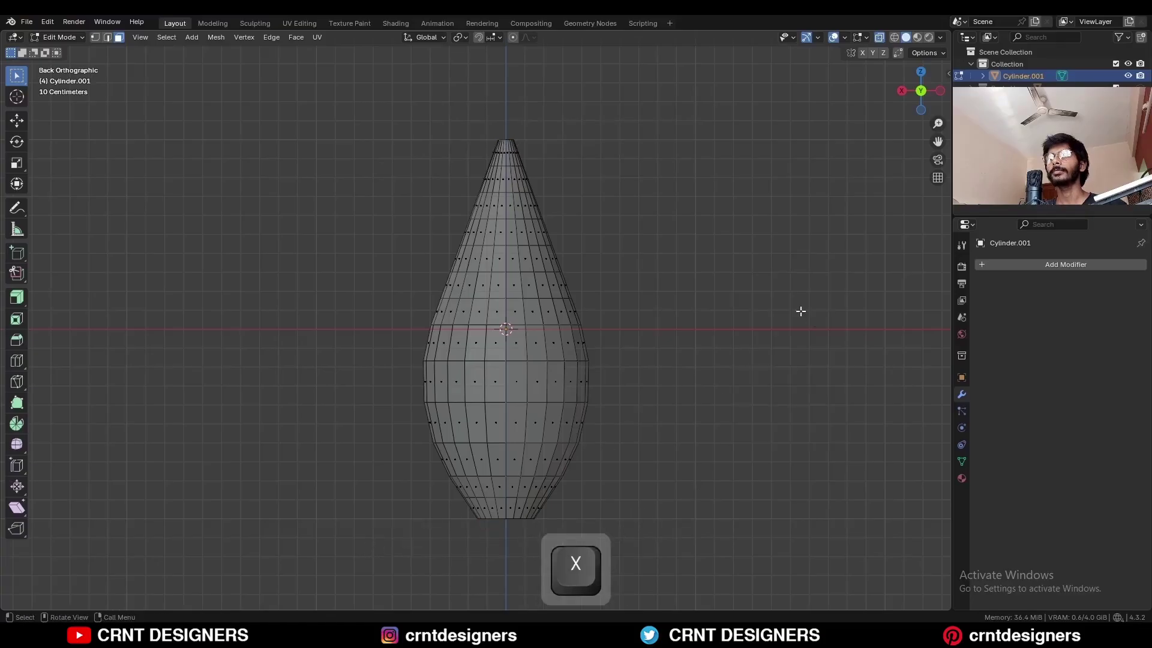
Delete every other vertical strip of faces around the body, keeping the uppermost and lowermost face rows intact.
key(alt+z)
alt+click(516, 325)
alt+shift+click(555, 361)
middle_drag(612, 351, 444, 354)
alt+shift+click(456, 382)
alt+shift+click(501, 375)
alt+shift+click(451, 343)
alt+shift+click(498, 339)
middle_drag(540, 352, 450, 354)
alt+shift+click(459, 357)
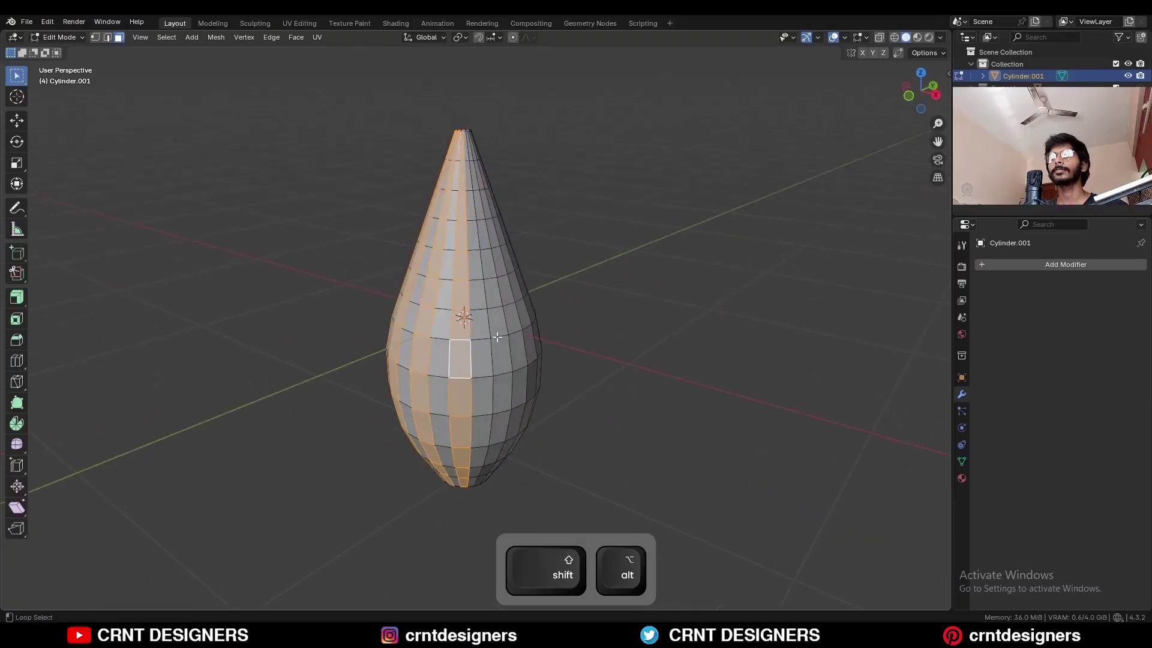
alt+shift+click(494, 334)
alt+shift+click(502, 345)
alt+shift+click(538, 336)
middle_drag(546, 341, 592, 347)
alt+shift+click(540, 333)
click(903, 89)
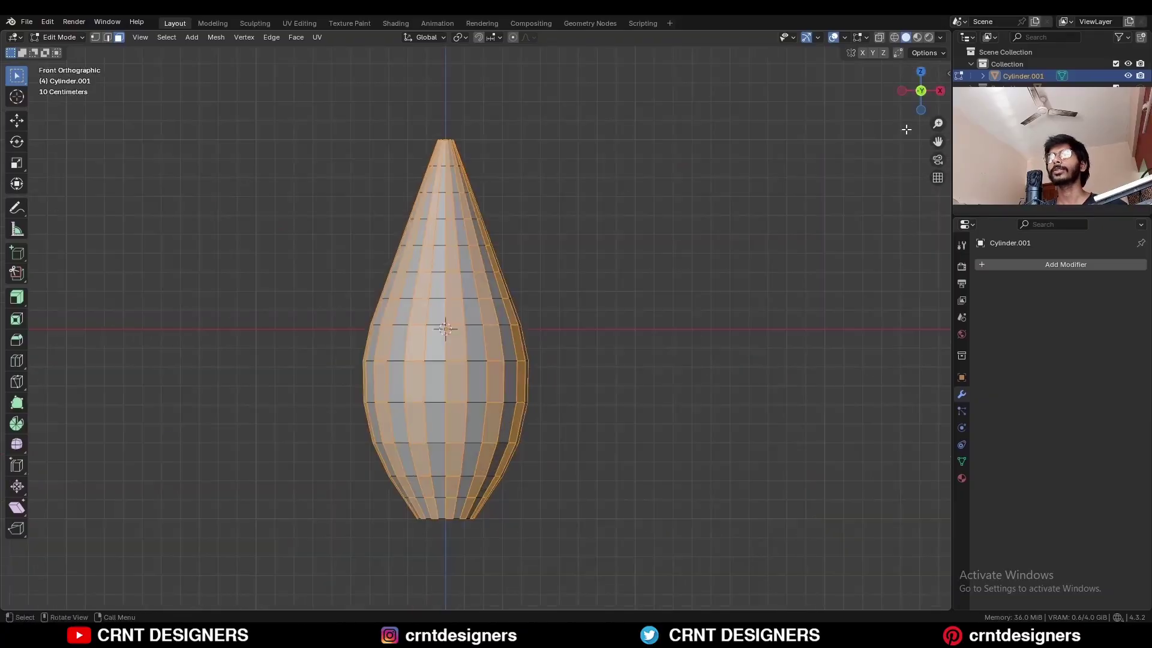
key(alt+z)
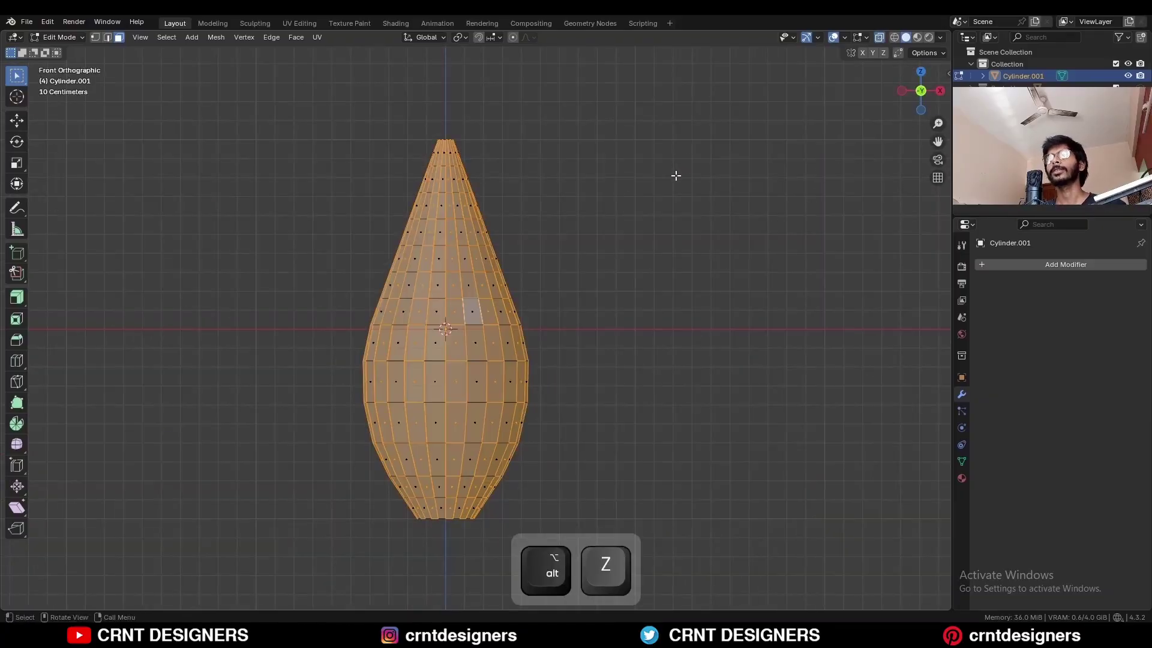
ctrl+drag(569, 128, 362, 167)
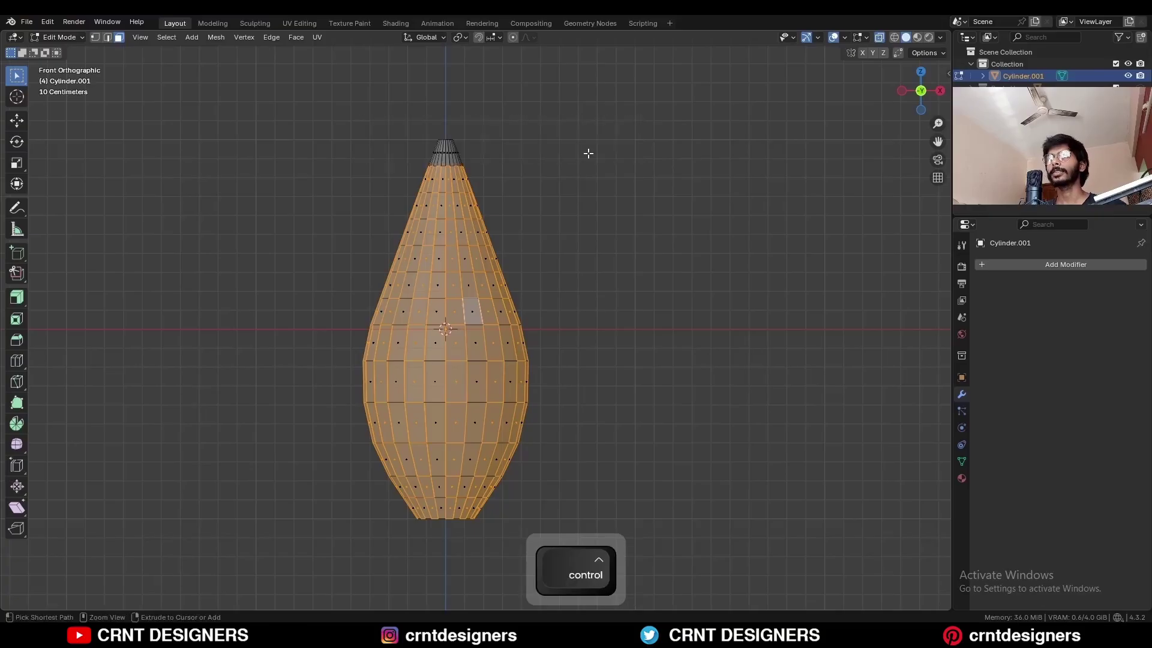
ctrl+drag(342, 539, 342, 539)
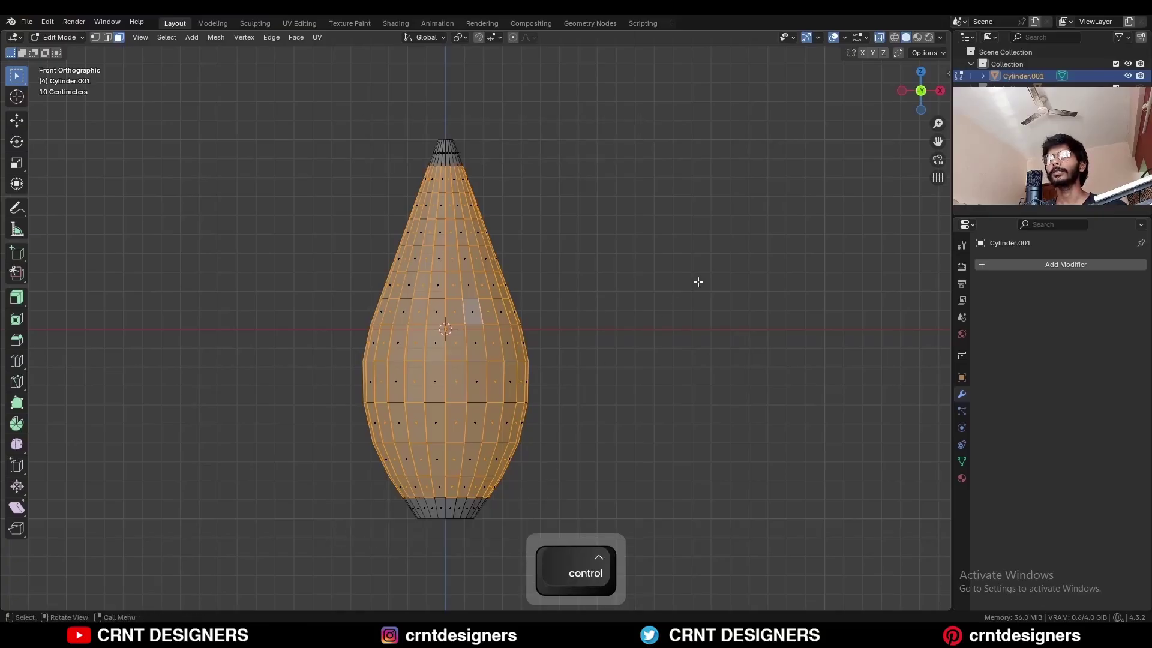
key(alt+z)
key(x)
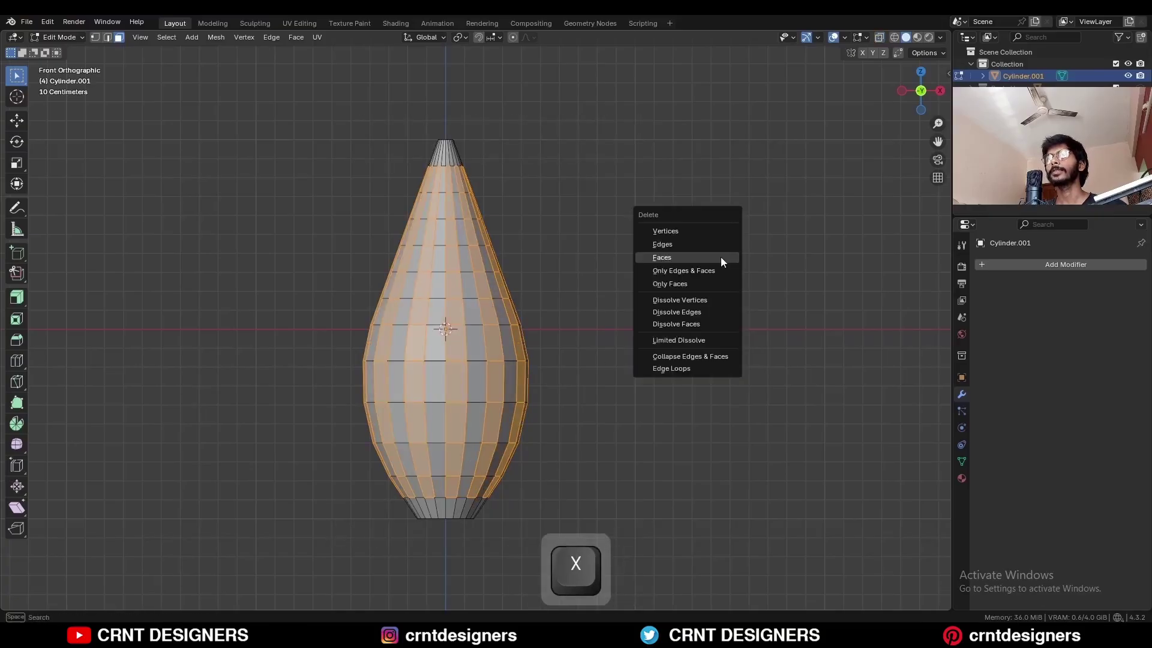
click(721, 257)
middle_drag(619, 292, 579, 329)
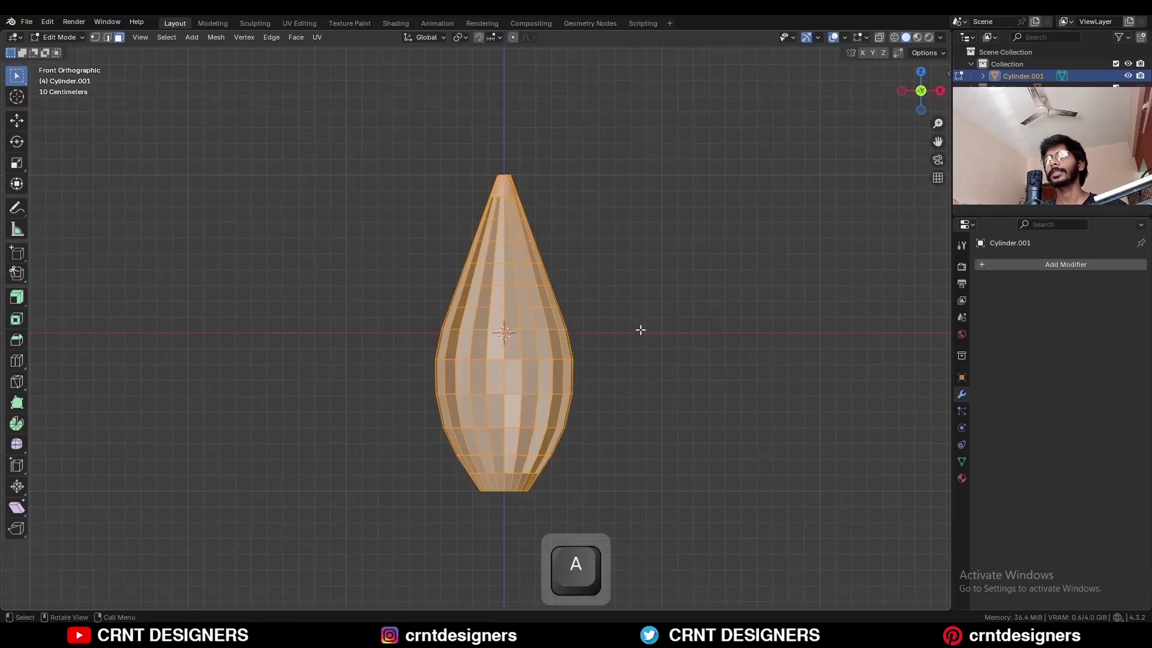
Extrude the whole mesh outward along its normals with Offset Even enabled, and fine-tune the offset to thicken the ribs.
middle_drag(640, 330, 644, 375)
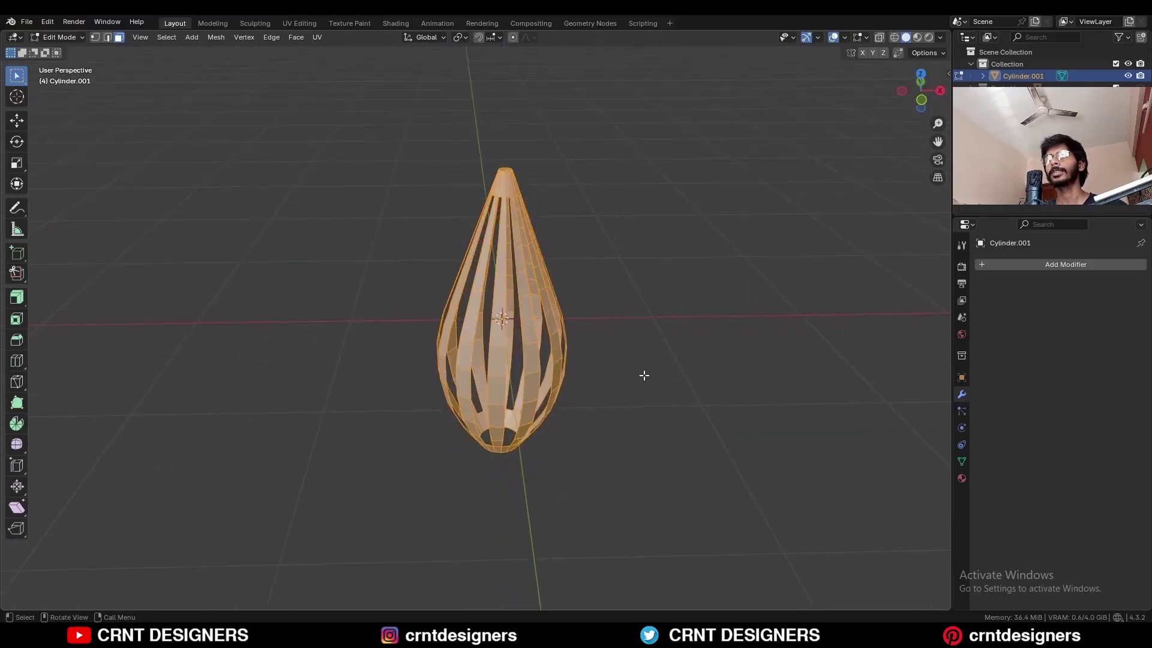
click(16, 302)
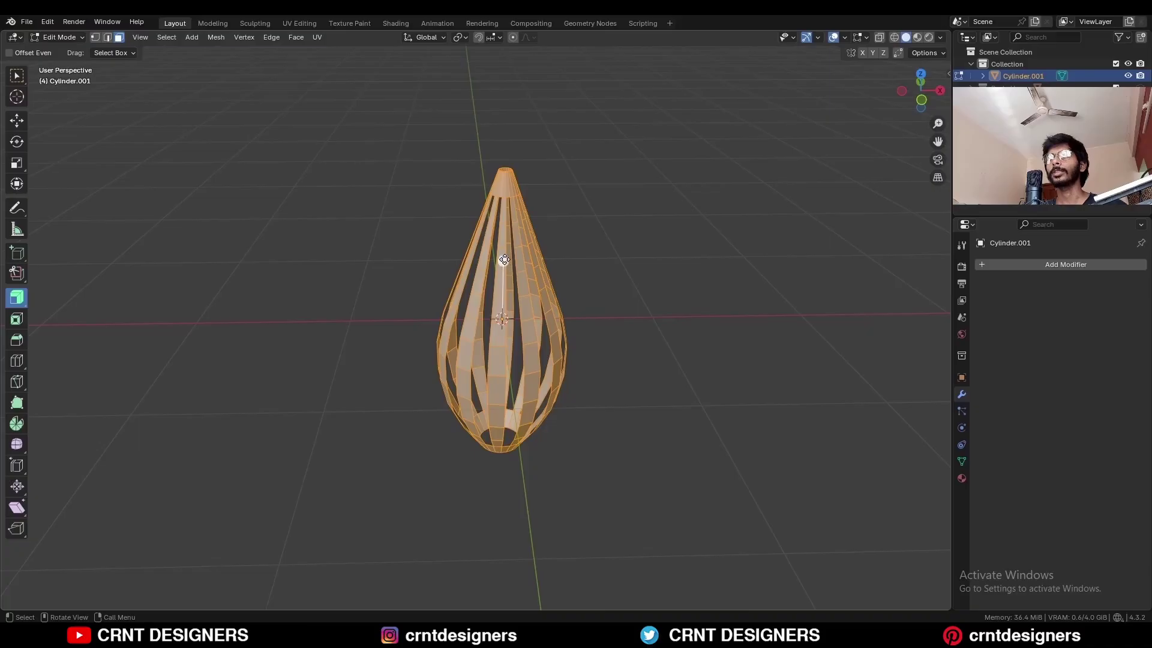
drag(504, 259, 505, 257)
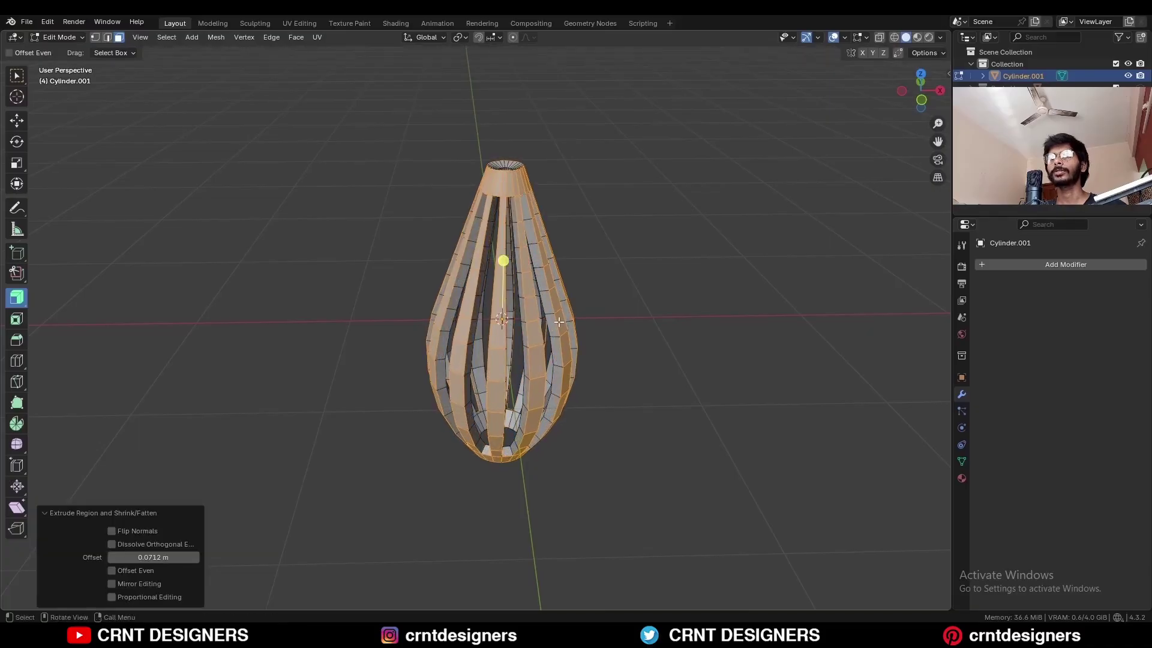
middle_drag(559, 325, 600, 303)
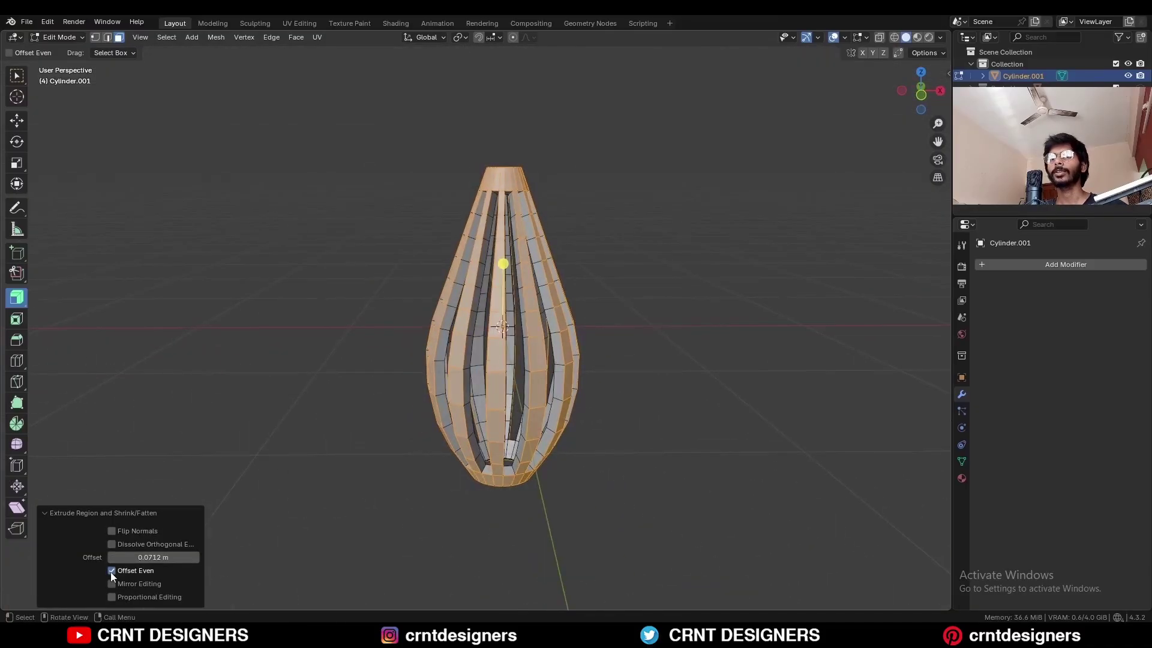
click(153, 557)
drag(154, 557, 130, 552)
middle_drag(576, 386, 466, 378)
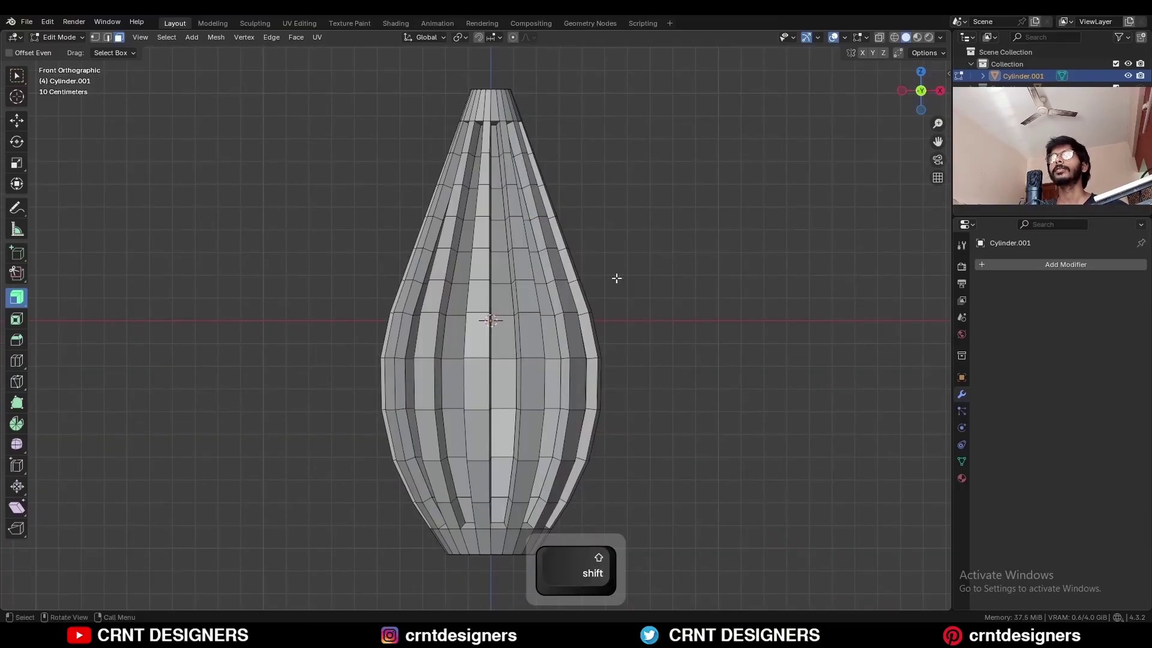
Add a centred lengthwise loop cut to each vertical slat around the body.
key(ctrl+r)
click(478, 311)
right_click(478, 311)
middle_drag(527, 315, 500, 366)
key(ctrl+r)
click(500, 367)
right_click(499, 367)
middle_drag(606, 332, 474, 330)
key(ctrl+r)
click(522, 342)
right_click(522, 342)
key(ctrl+r)
click(521, 323)
right_click(521, 323)
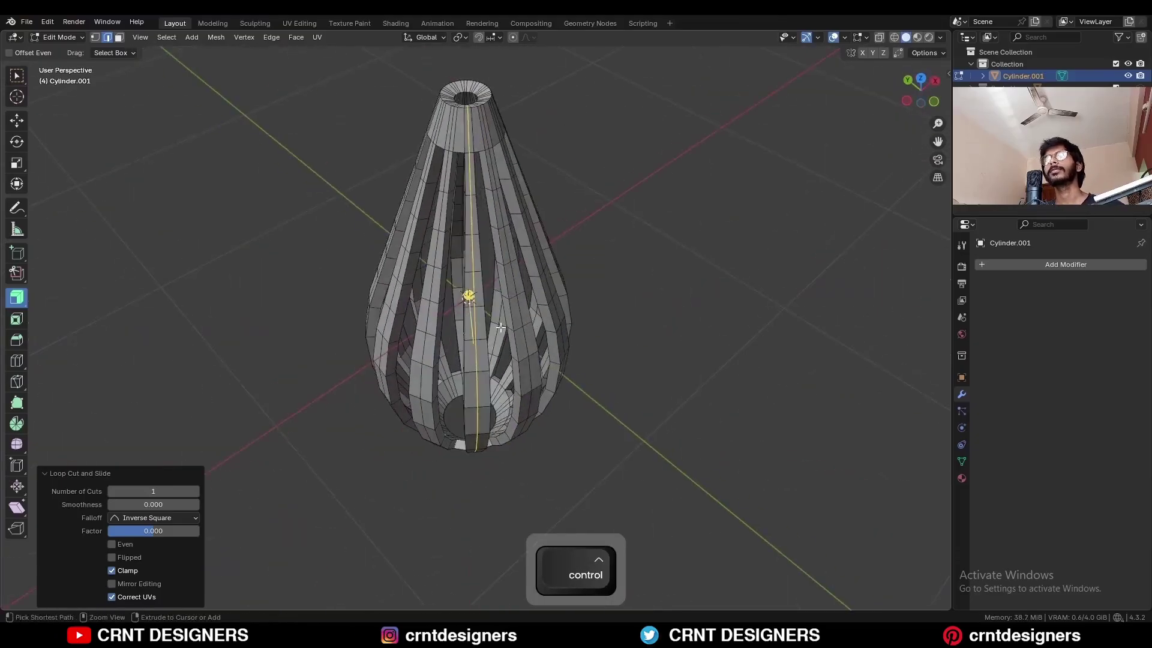
Select the outer centre edge loops of all slats around the body.
key(w)
alt+shift+click(512, 346)
alt+shift+click(466, 354)
alt+shift+click(412, 363)
alt+shift+click(424, 361)
middle_drag(412, 363, 542, 349)
alt+shift+click(438, 360)
alt+shift+click(456, 359)
alt+shift+click(467, 354)
alt+shift+click(464, 351)
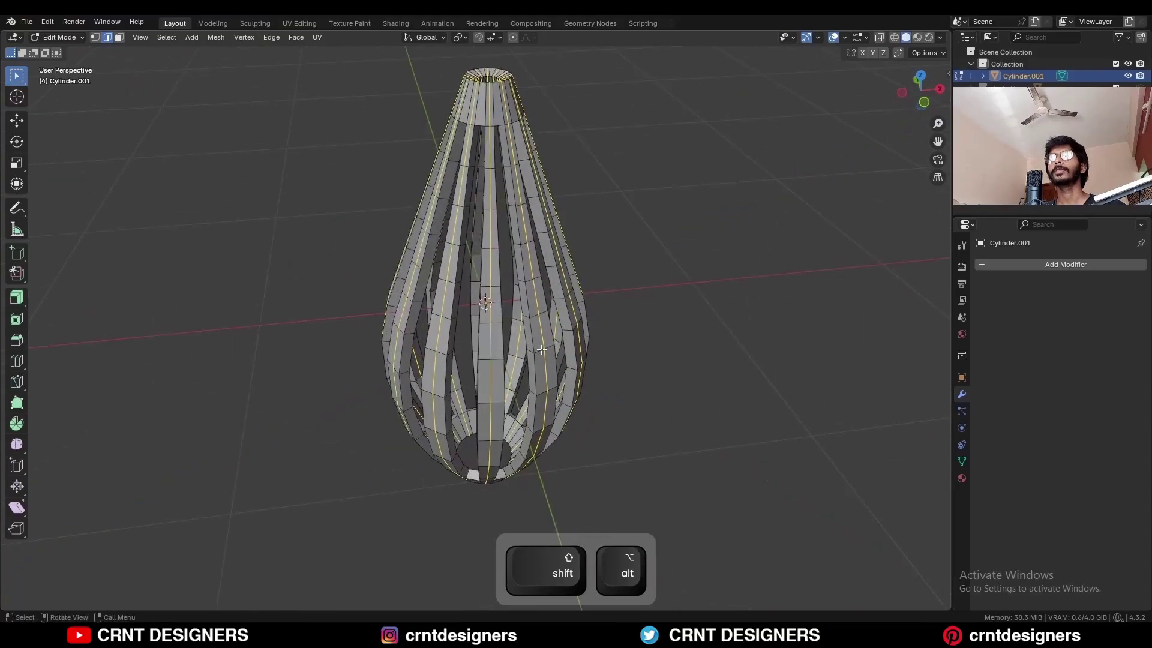
Remove the edges in the uppermost and lowermost collar sections from the centre-edge selection.
click(924, 102)
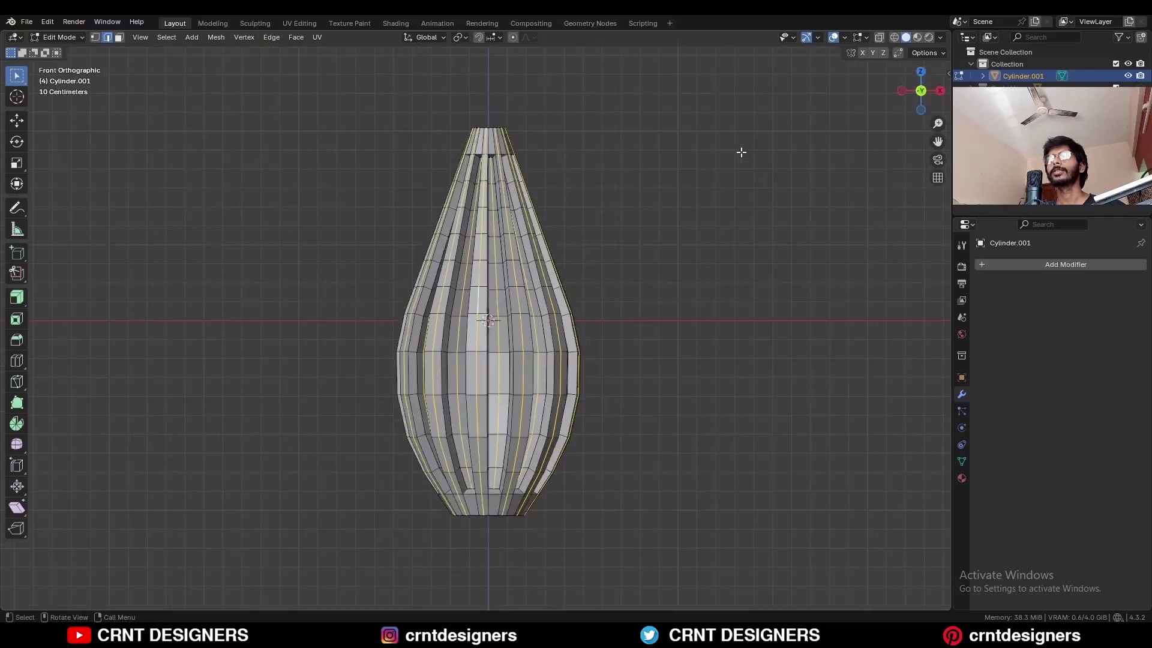
key(alt+z)
ctrl+drag(712, 108, 375, 186)
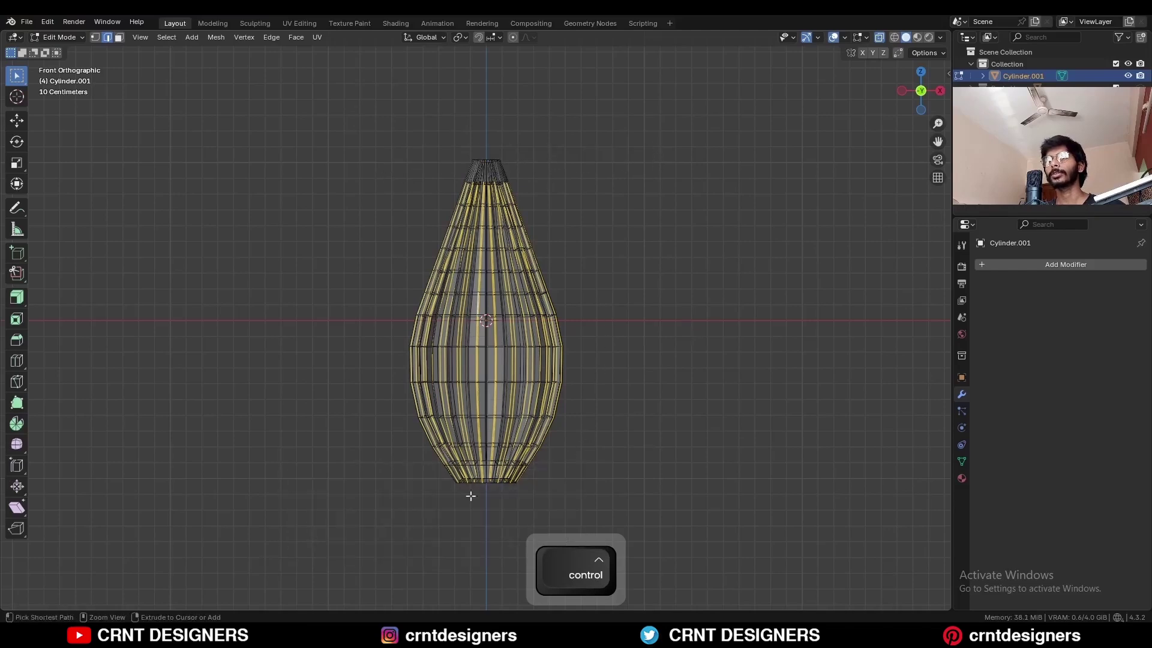
ctrl+drag(546, 468, 329, 526)
key(alt+z)
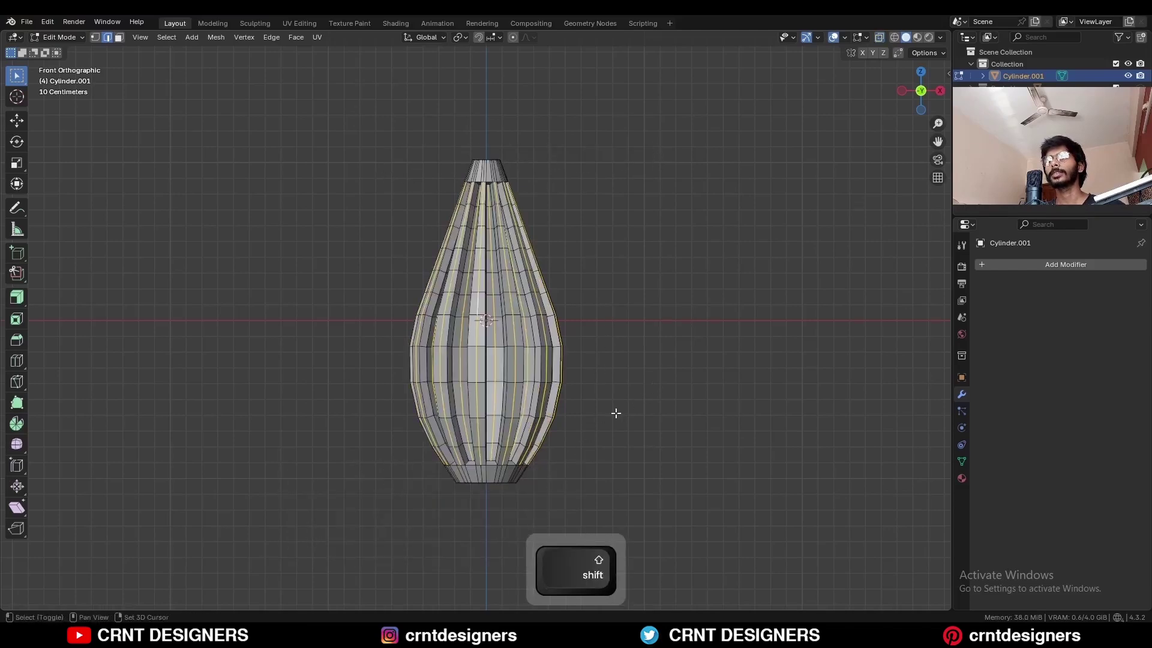
Push the selected slat centre edges outward with Shrink/Fatten by about 0.0149 m.
shift+middle_drag(616, 412, 604, 309)
scroll(609, 309, up, 3)
key(alt+s)
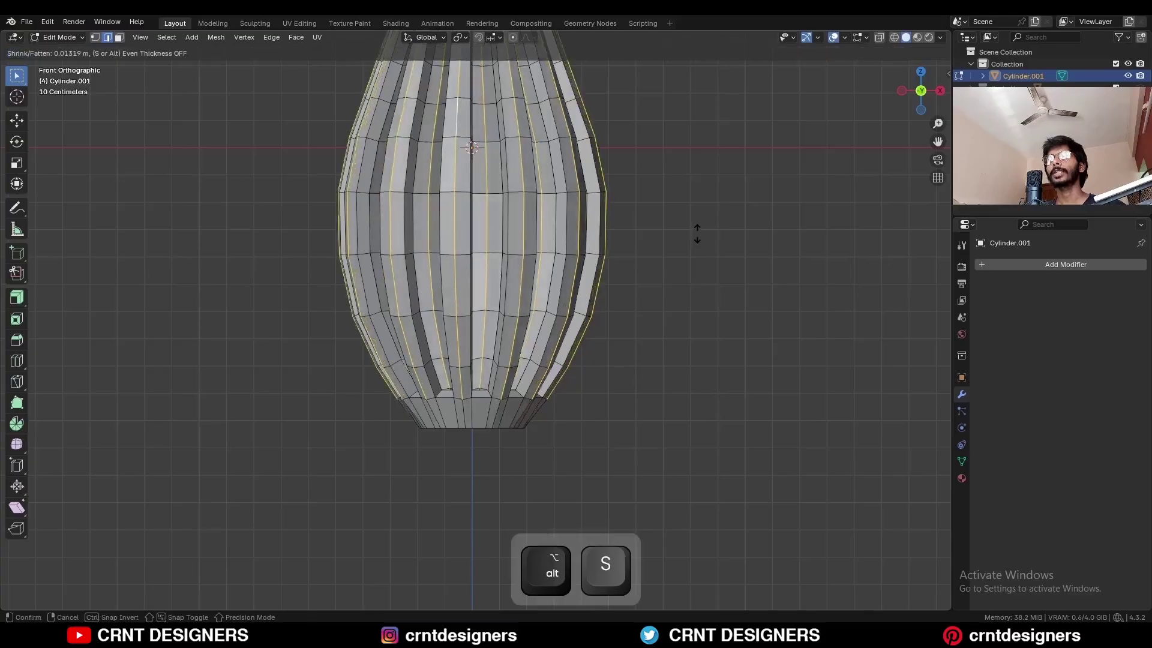
key(shift)
click(697, 242)
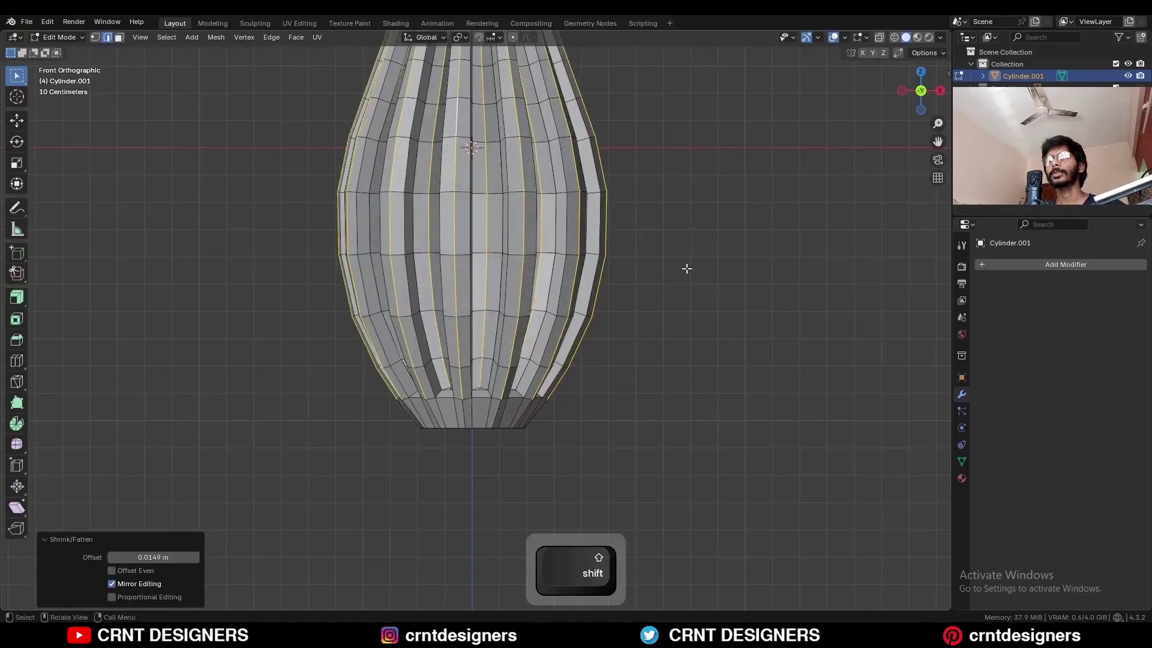
Deselect the centre vertices bordering both collars and fatten the remaining ones outward by about 0.0092 m.
shift+middle_drag(675, 291, 670, 310)
key(alt+z)
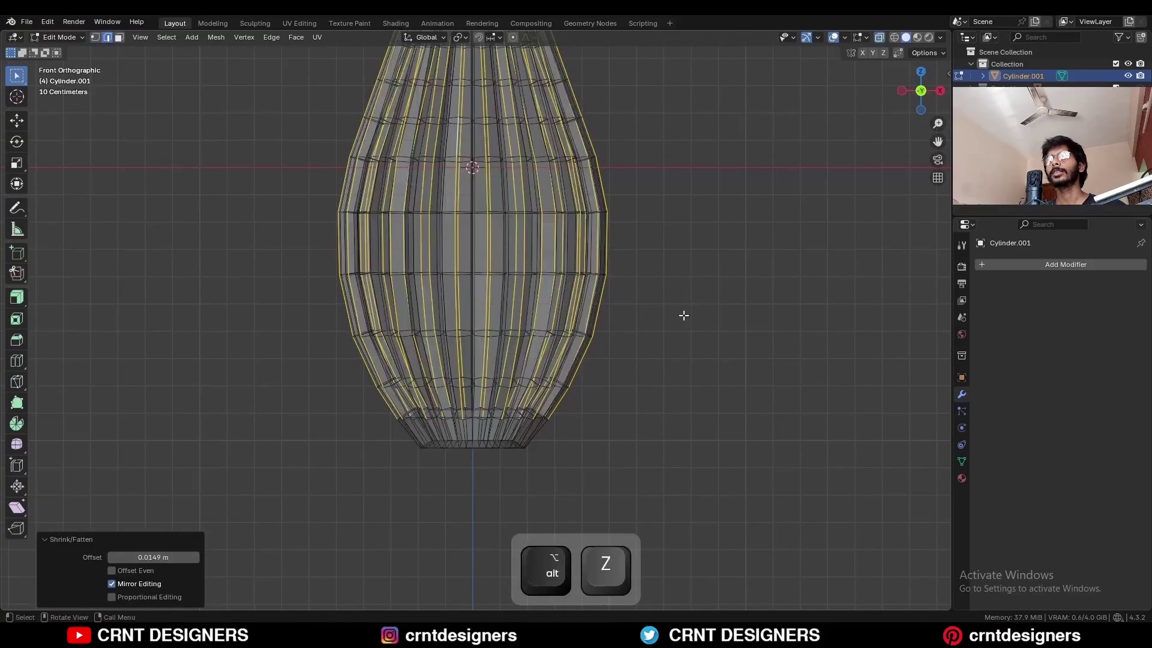
key(1)
ctrl+middle_drag(677, 381, 642, 443)
ctrl+drag(492, 487, 286, 521)
scroll(640, 206, down, 1)
shift+middle_drag(640, 193, 628, 530)
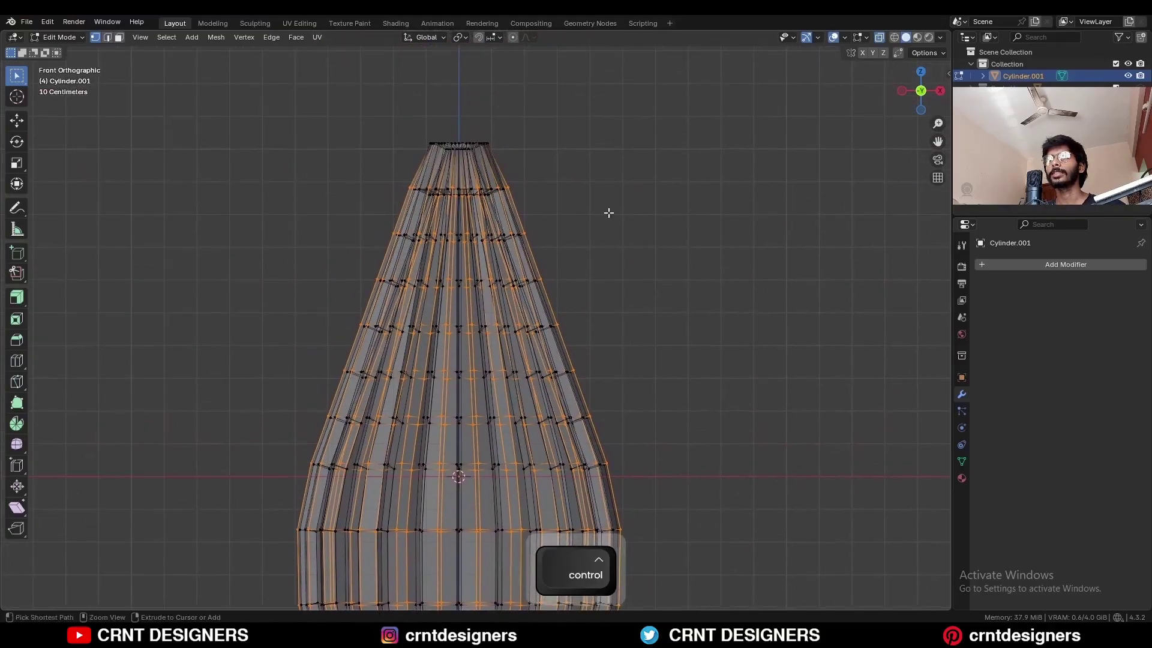
ctrl+drag(641, 123, 351, 204)
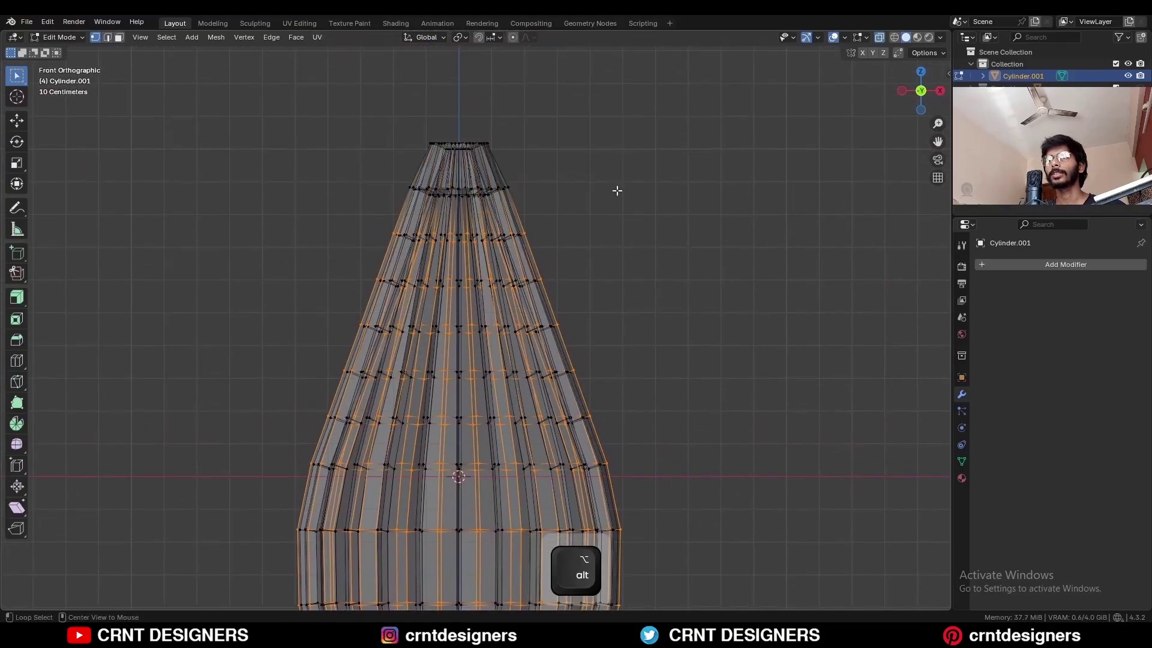
key(alt+s)
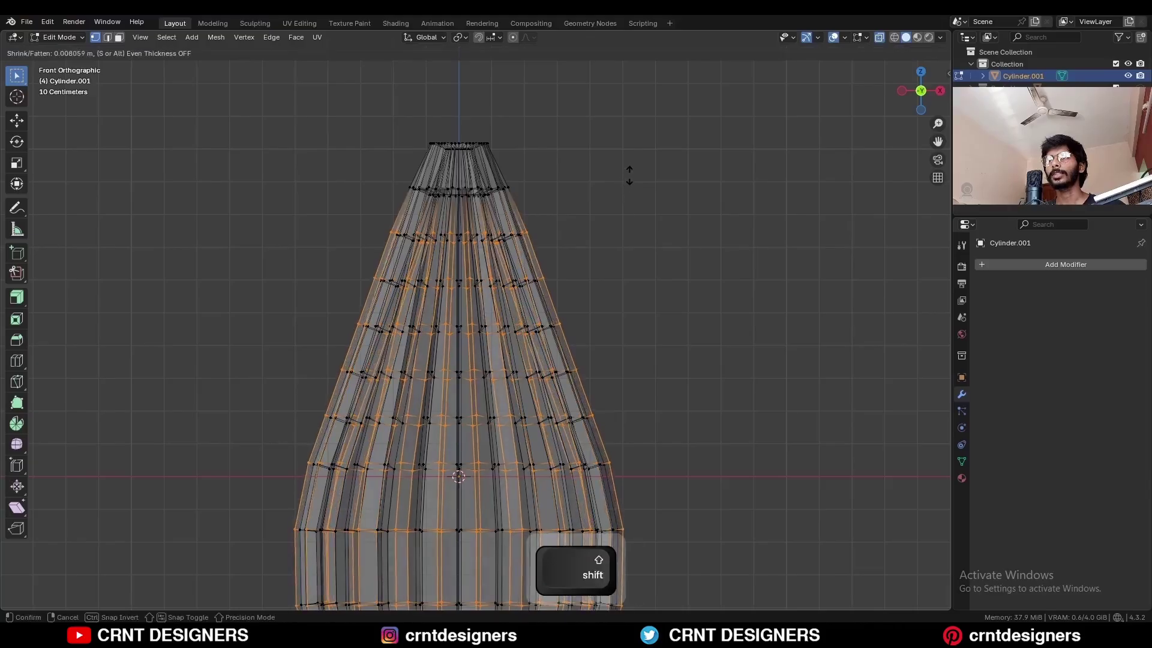
click(630, 173)
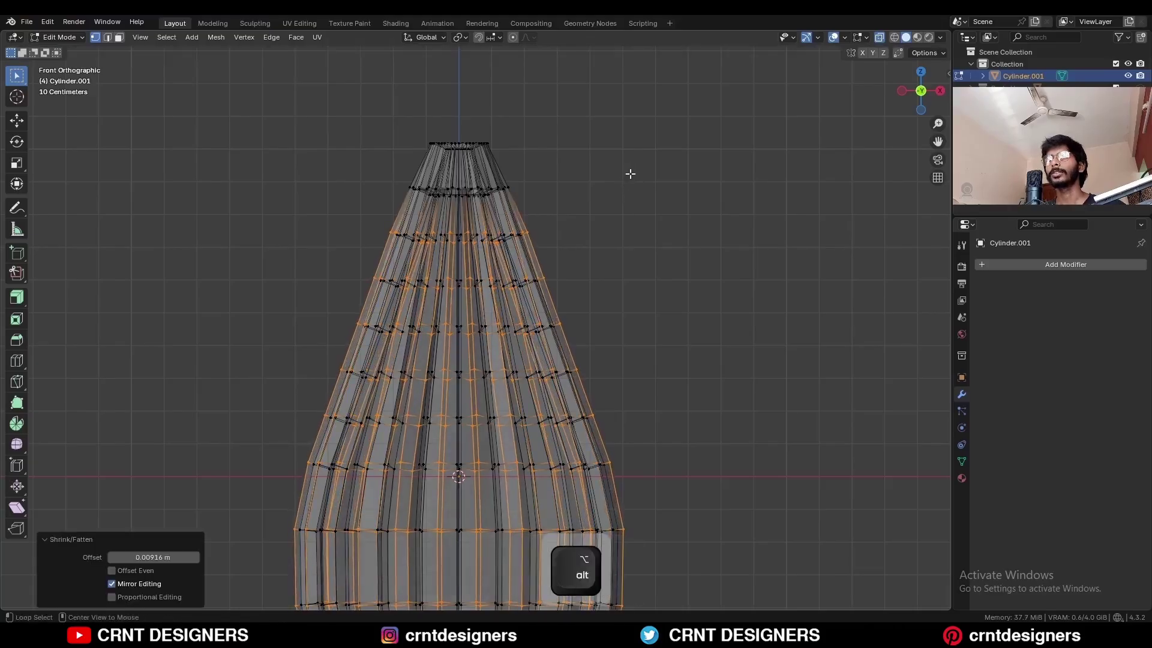
Deselect one more row of centre vertices at each end and fatten the rest outward again.
key(alt+z)
key(alt+z)
ctrl+drag(646, 170, 331, 252)
scroll(498, 347, down, 1)
shift+middle_drag(579, 380, 622, 123)
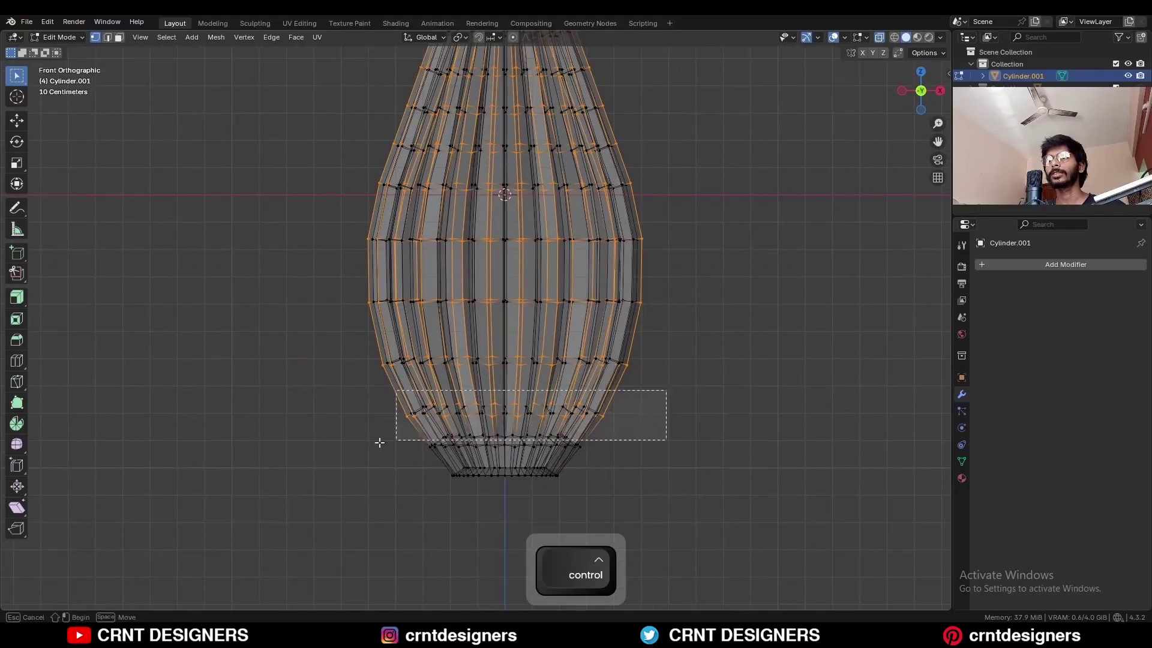
ctrl+drag(379, 443, 360, 445)
shift+middle_drag(717, 171, 682, 314)
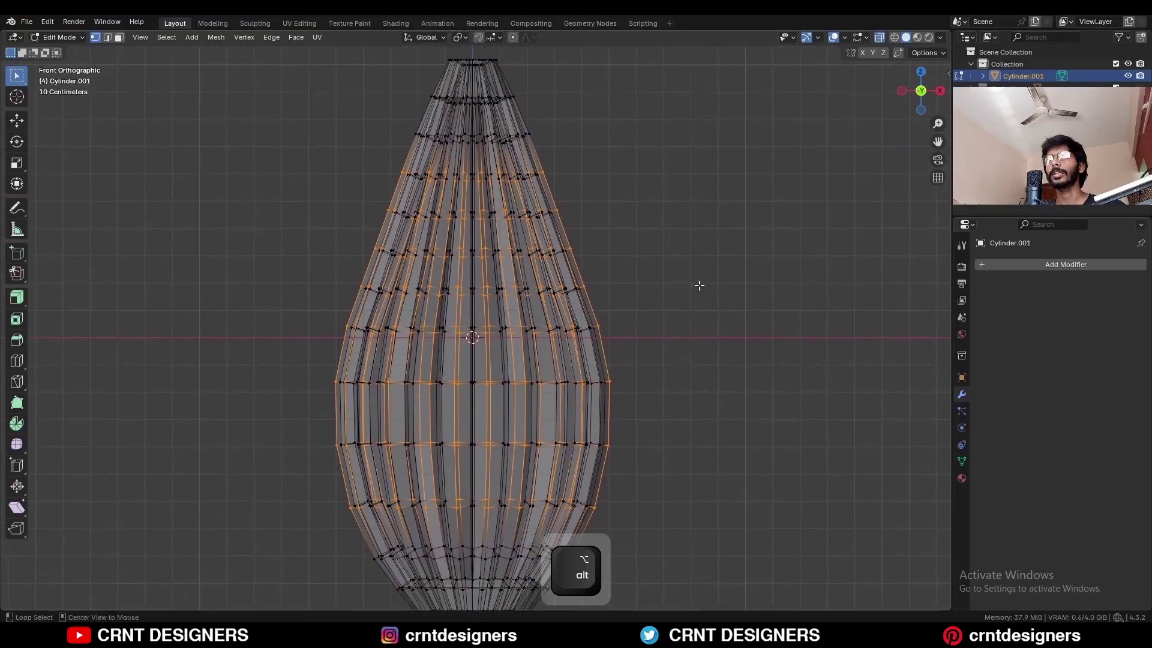
key(alt+s)
click(703, 267)
Deselect the outermost selected vertex rows at the upper and lower ends of the slats.
scroll(703, 268, down, 1)
ctrl+drag(570, 168, 406, 199)
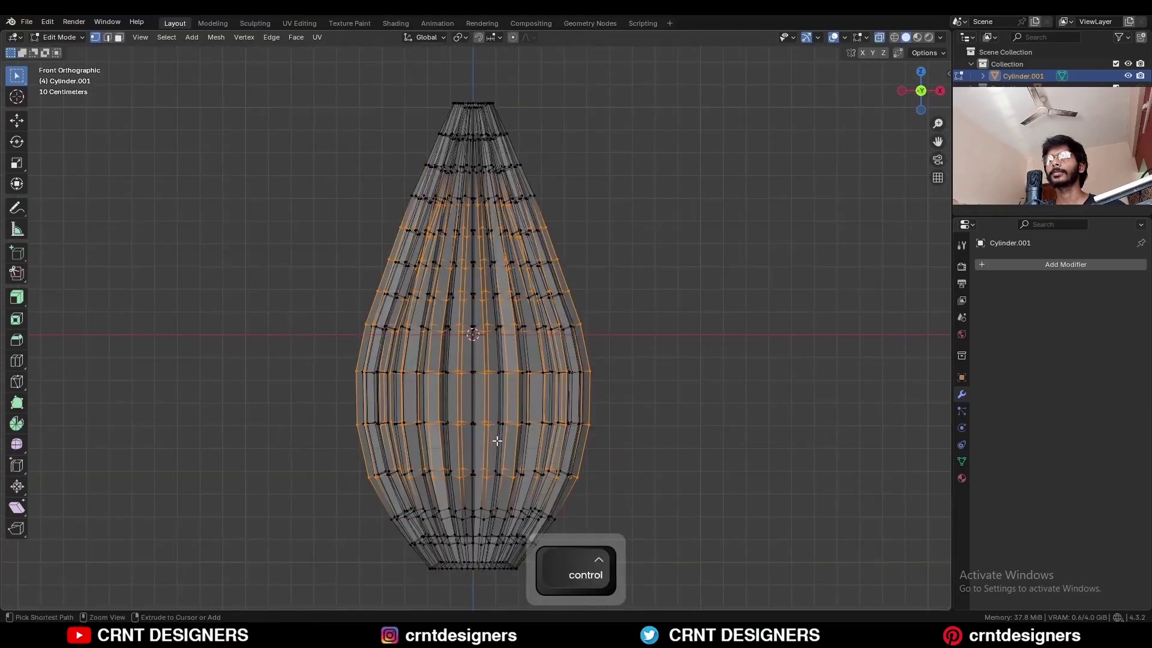
ctrl+drag(596, 440, 319, 517)
key(alt+s)
click(635, 152)
key(ctrl+z)
key(s)
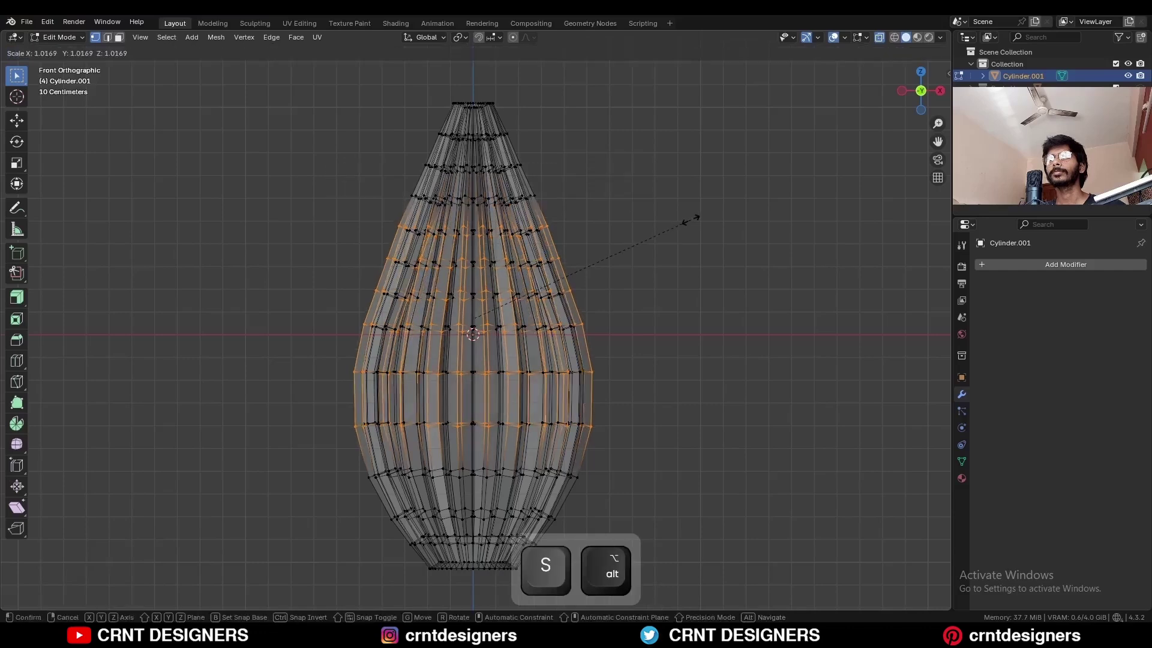
right_click(691, 219)
Fatten the remaining centre vertices outward, drop one more row at each end, and fatten again by about 0.01 m.
key(alt+s)
click(699, 209)
ctrl+drag(655, 382, 330, 463)
ctrl+drag(585, 210, 318, 245)
key(alt+s)
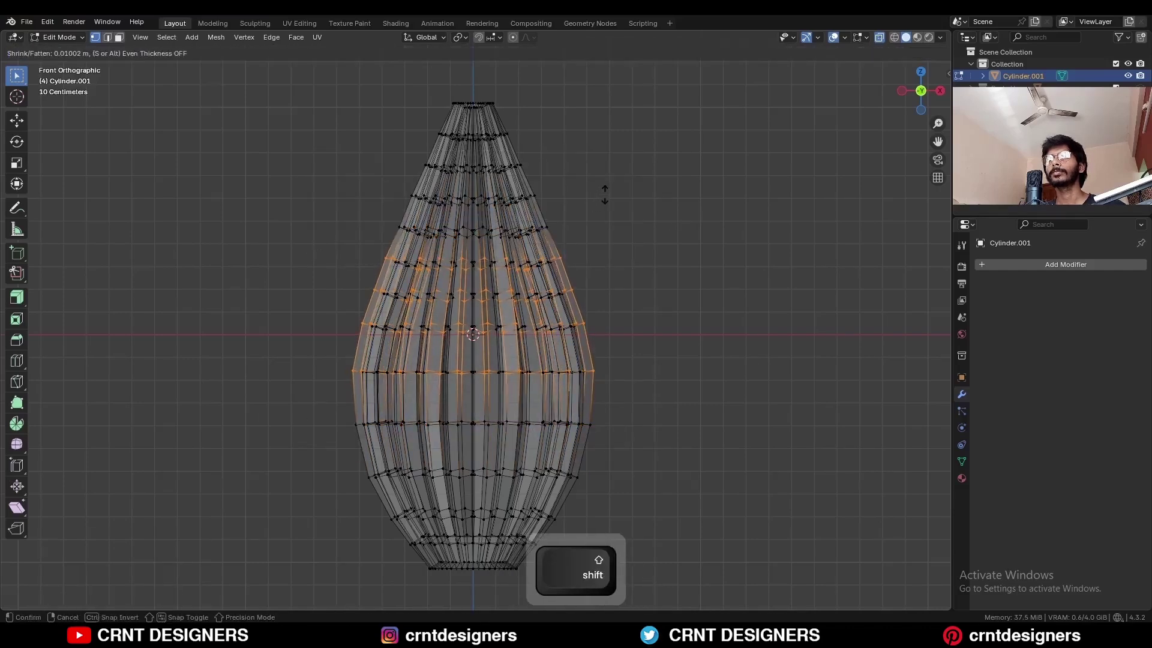
click(605, 195)
Try to push only the centre vertices just above the body's widest part further outward.
ctrl+drag(591, 234, 336, 264)
ctrl+drag(645, 358, 182, 390)
key(alt+s)
click(650, 231)
key(alt+z)
middle_drag(651, 231, 390, 222)
key(ctrl+z)
click(669, 201)
Rotate the whole object by about -7.2° in the top view to align the slats with the axes.
middle_drag(668, 200, 797, 264)
key(Tab)
middle_drag(528, 309, 746, 324)
key(KP_7)
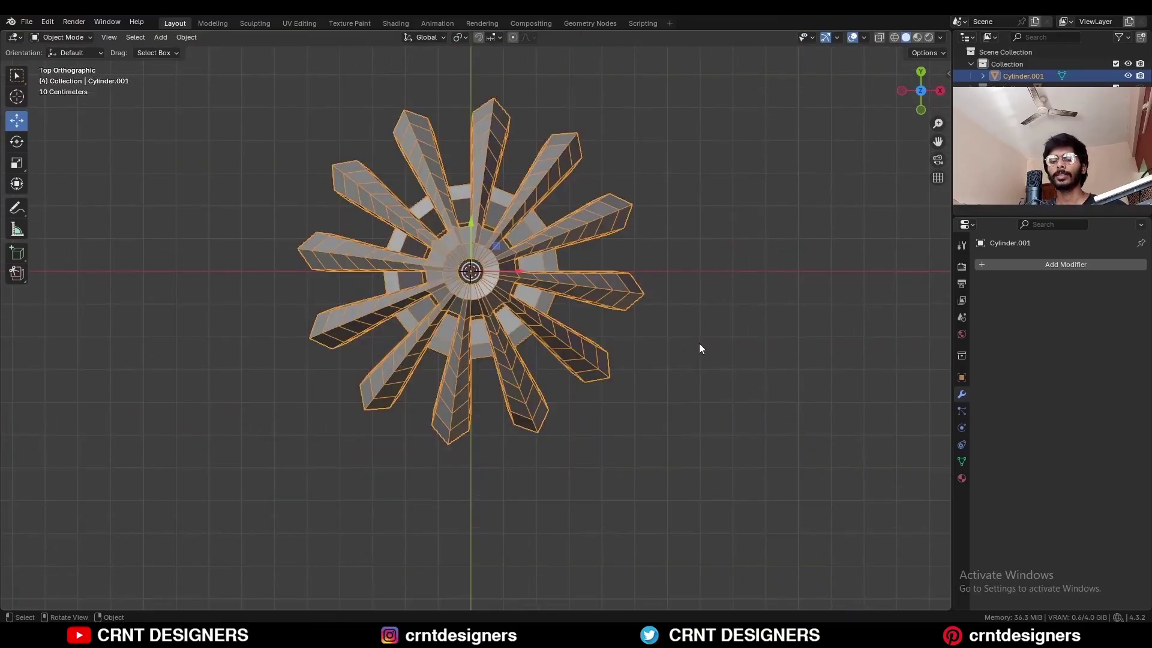
key(r)
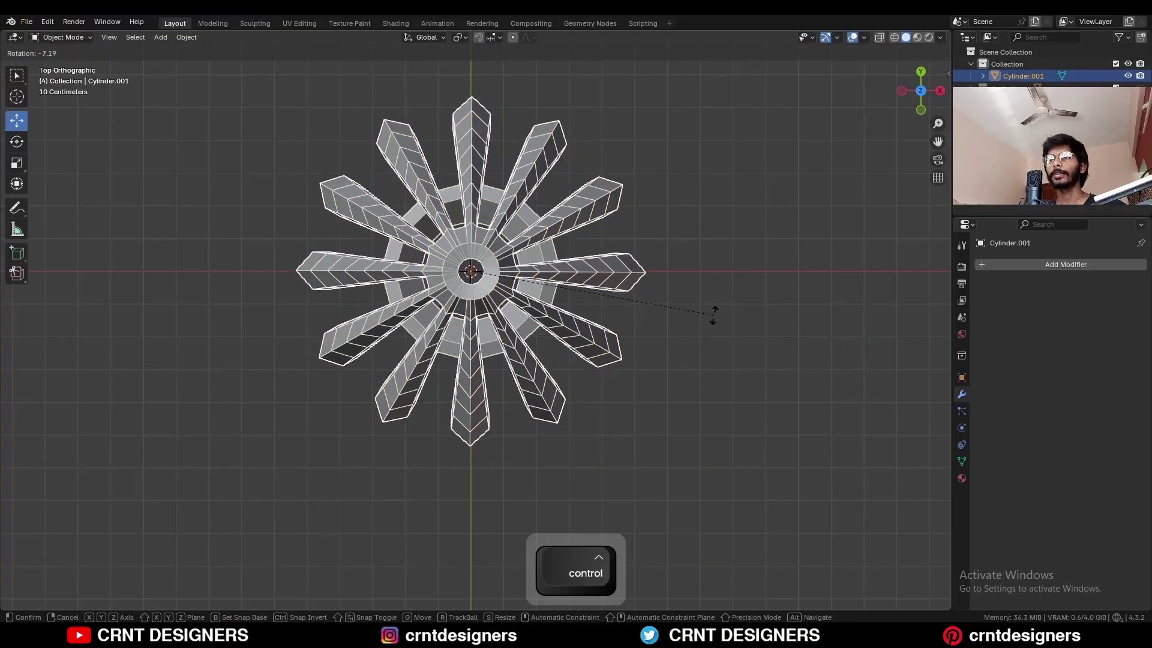
click(714, 315)
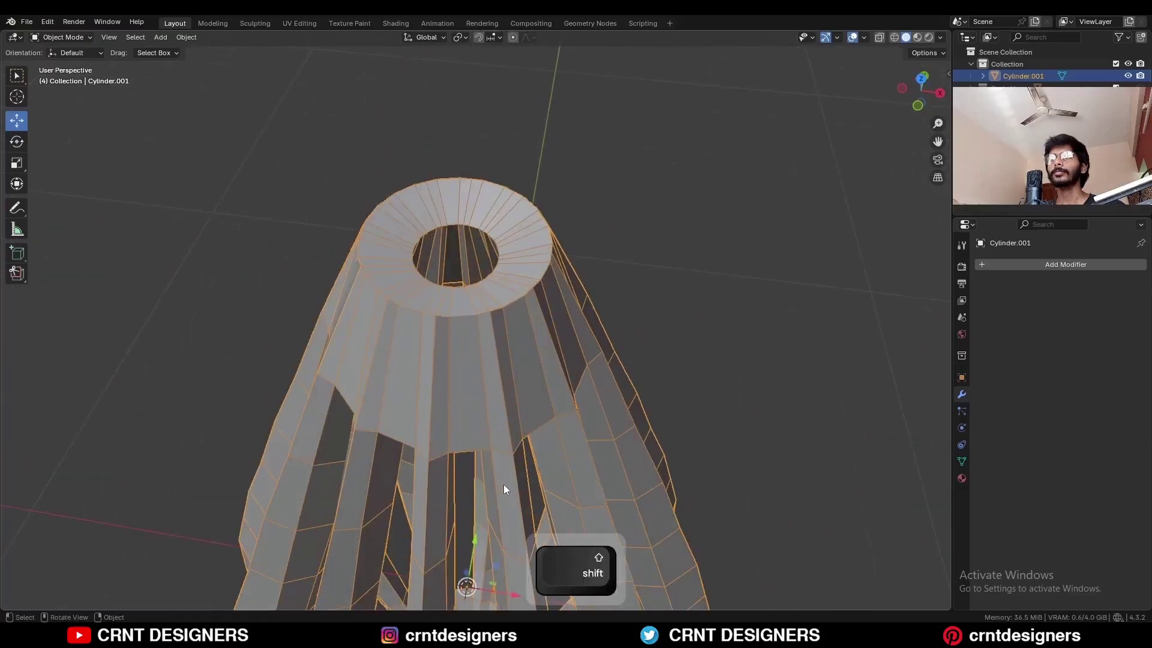
Add centred vertical loop cuts to the collar faces in the gaps on both sides of one slat.
key(Tab)
key(ctrl+r)
click(414, 312)
right_click(414, 312)
key(ctrl+r)
click(408, 314)
right_click(408, 315)
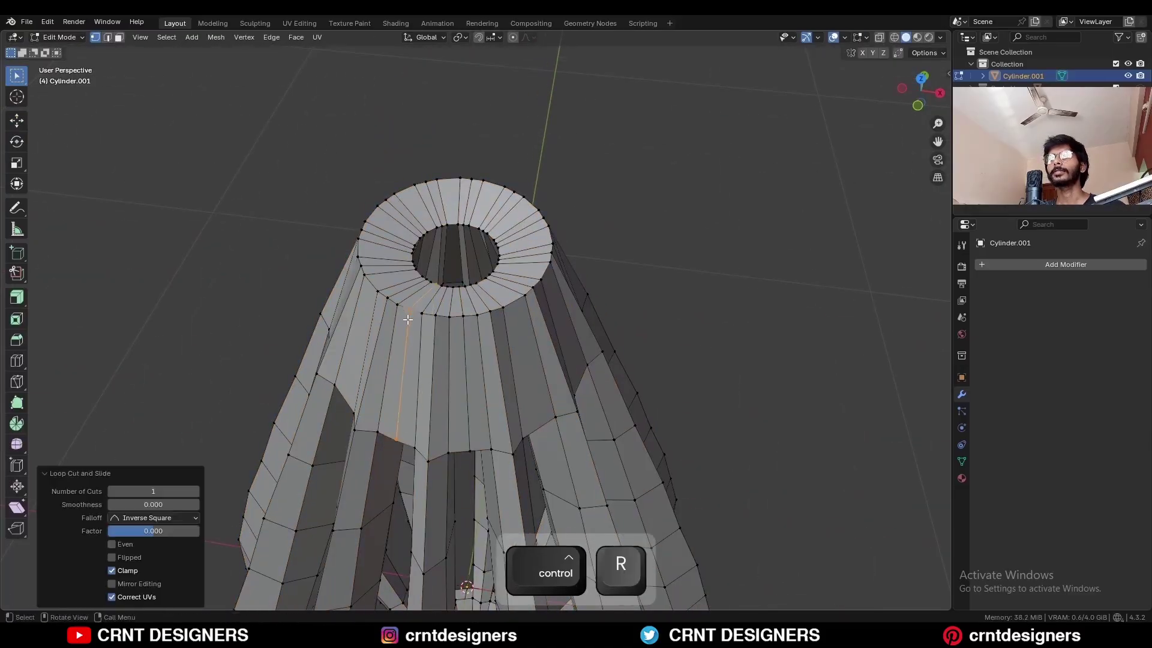
scroll(409, 318, down, 5)
shift+middle_drag(417, 456, 420, 282)
key(ctrl+r)
click(456, 498)
key(ctrl+r)
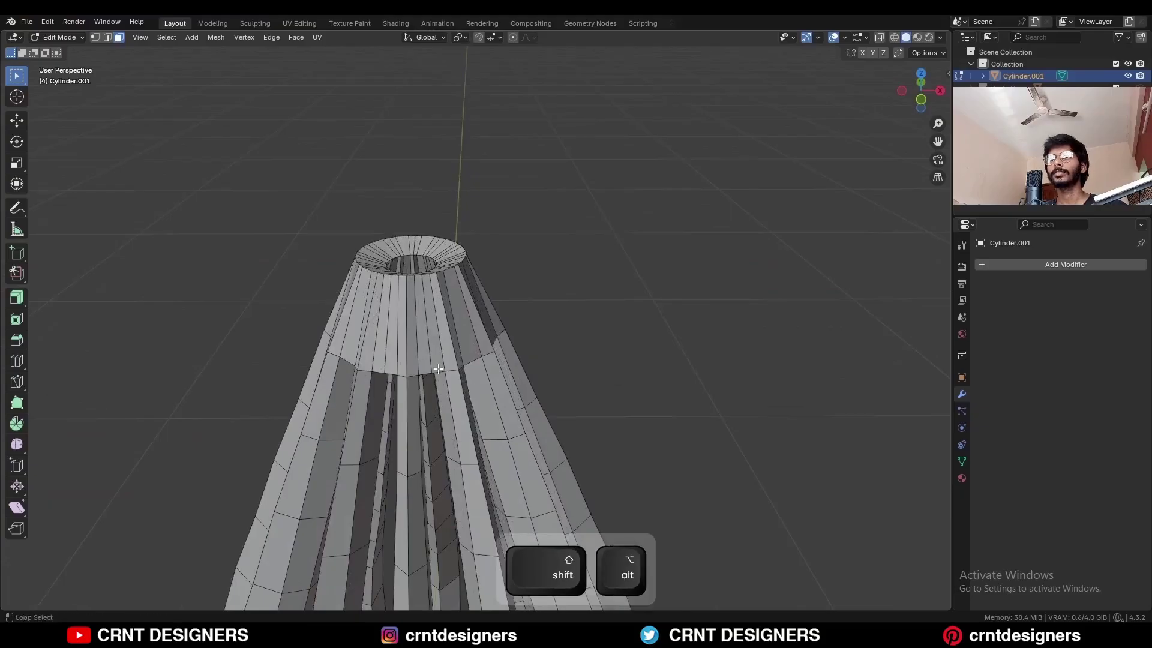
Delete the collar faces flanking that slat and separate the whole slat into its own object.
key(x)
click(621, 292)
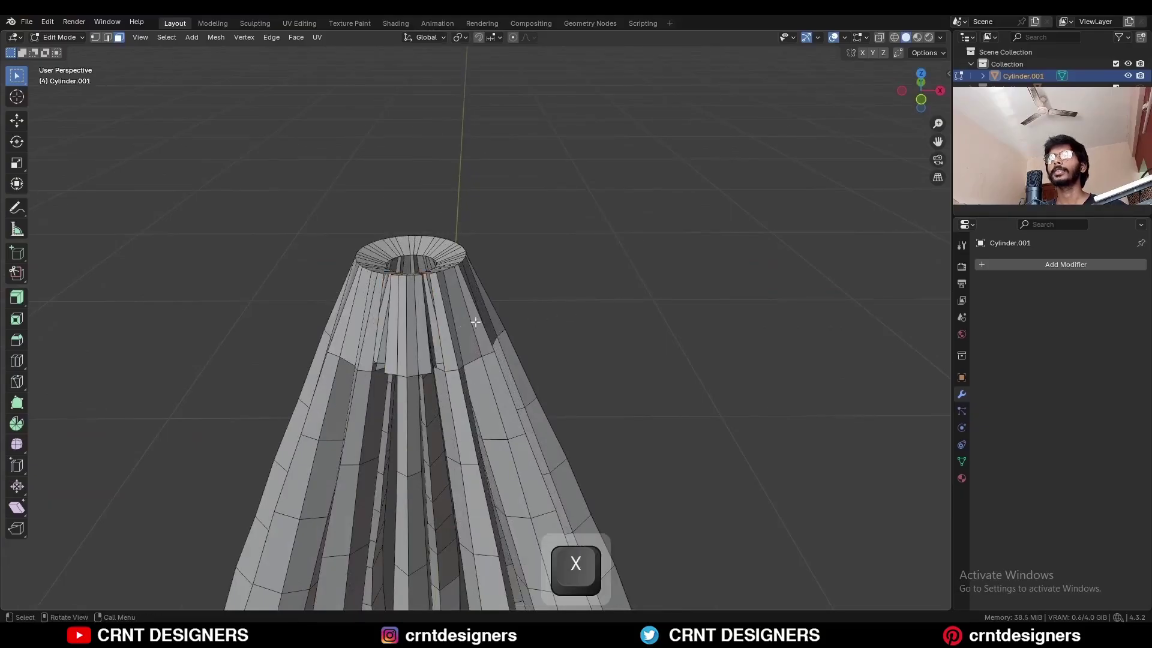
key(3)
key(ctrl+KP_Add)
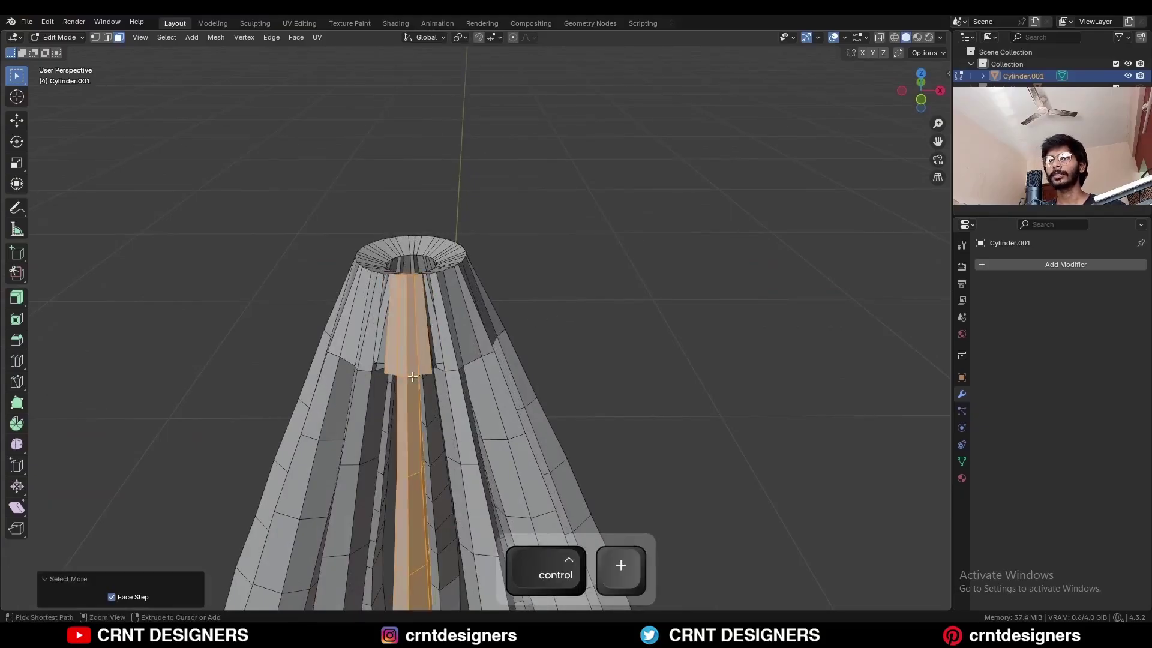
shift+middle_drag(421, 422, 542, 213)
scroll(542, 213, down, 6)
middle_drag(549, 298, 590, 298)
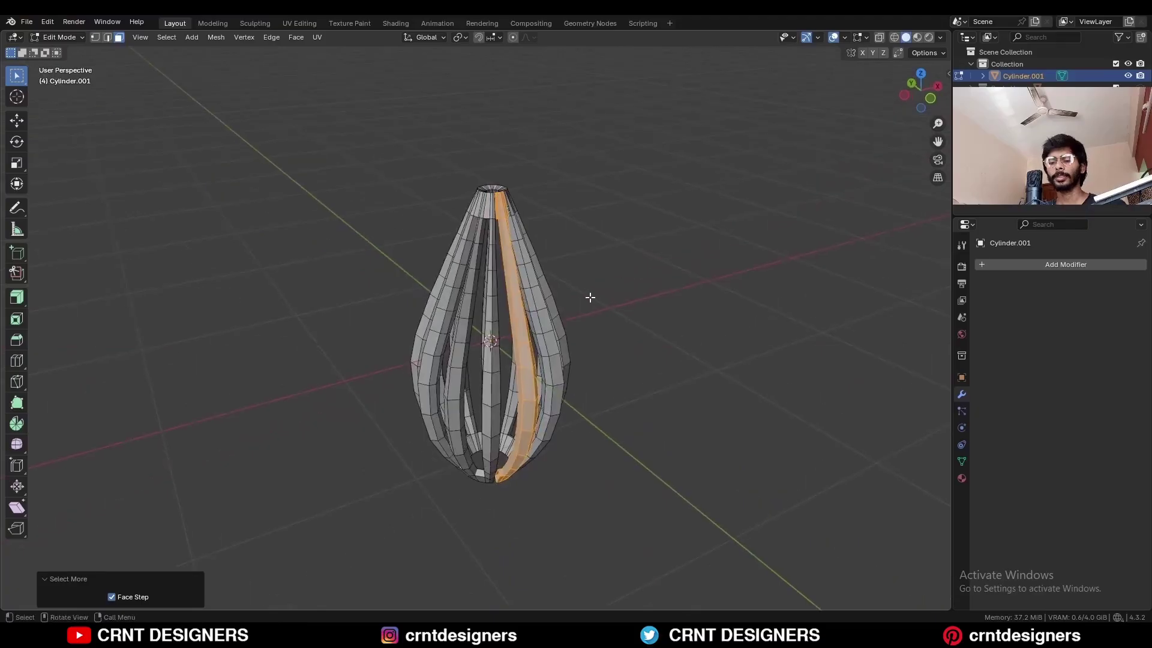
click(589, 297)
Hide the original ribbed body and open the separated slat for mesh editing.
key(Tab)
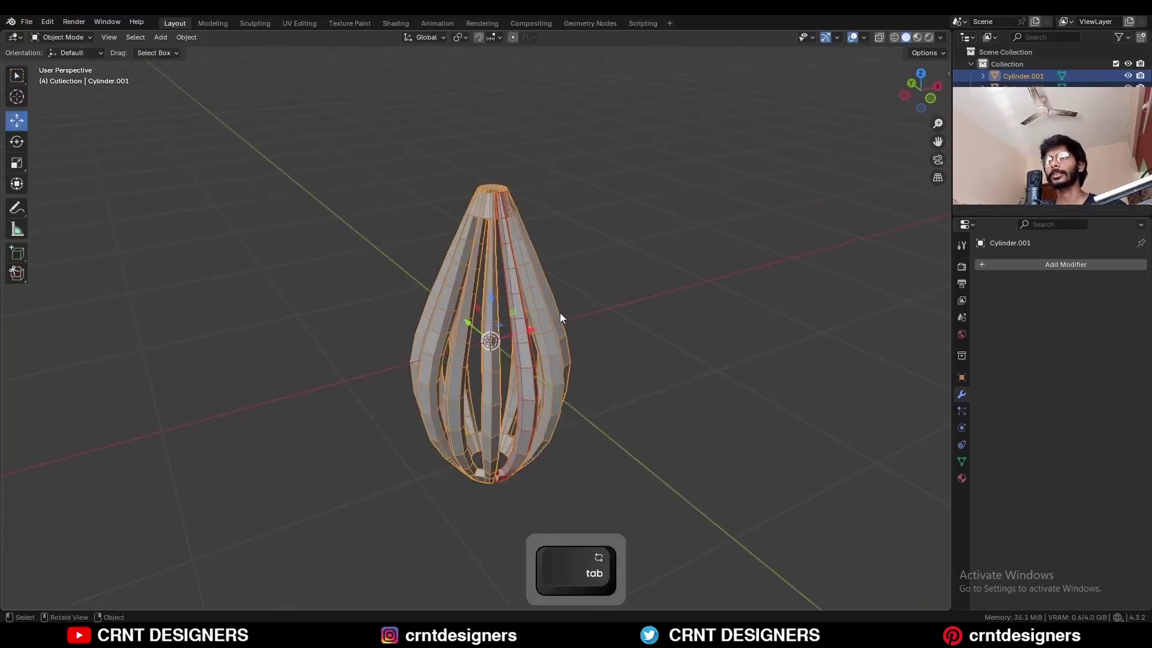
key(h)
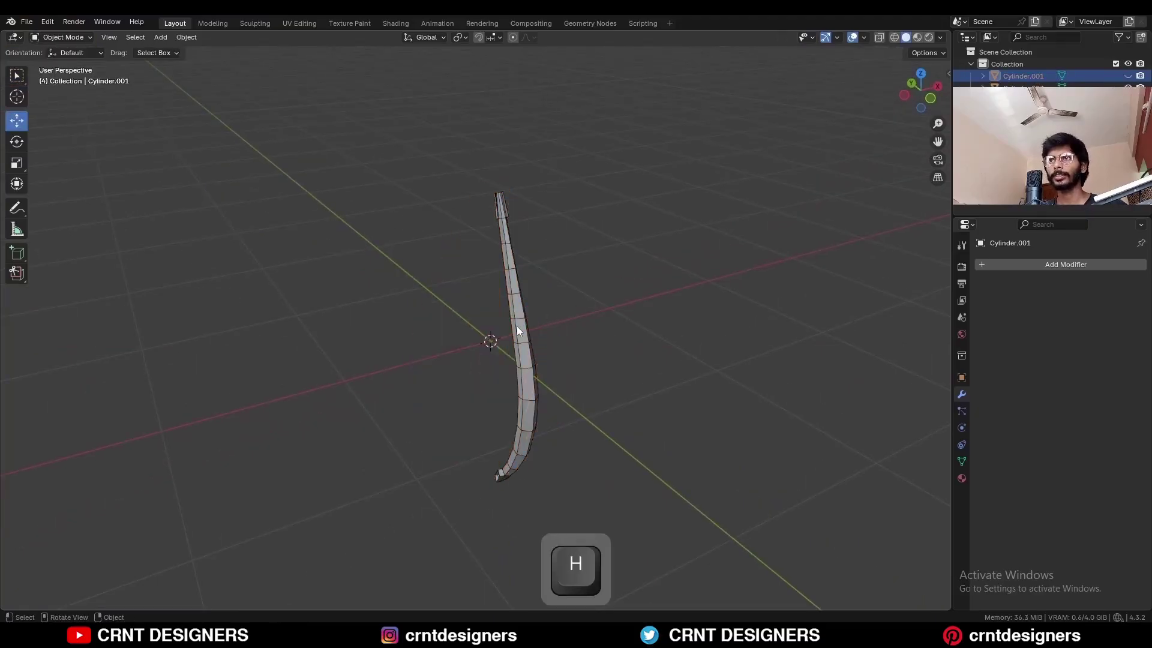
click(517, 327)
middle_drag(538, 341, 510, 300)
scroll(498, 330, up, 2)
key(Tab)
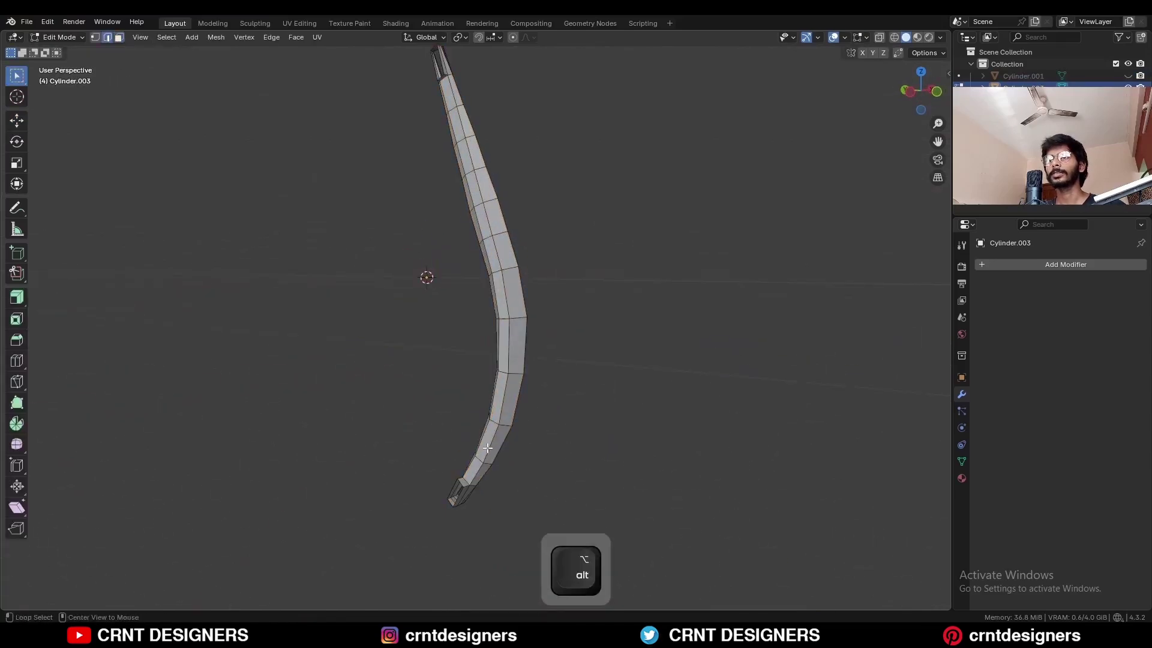
Select the slat's lengthwise edge loops without their end segments and apply Set Flow to them.
alt+click(488, 448)
middle_drag(519, 438, 450, 366)
alt+shift+click(482, 433)
alt+shift+click(459, 408)
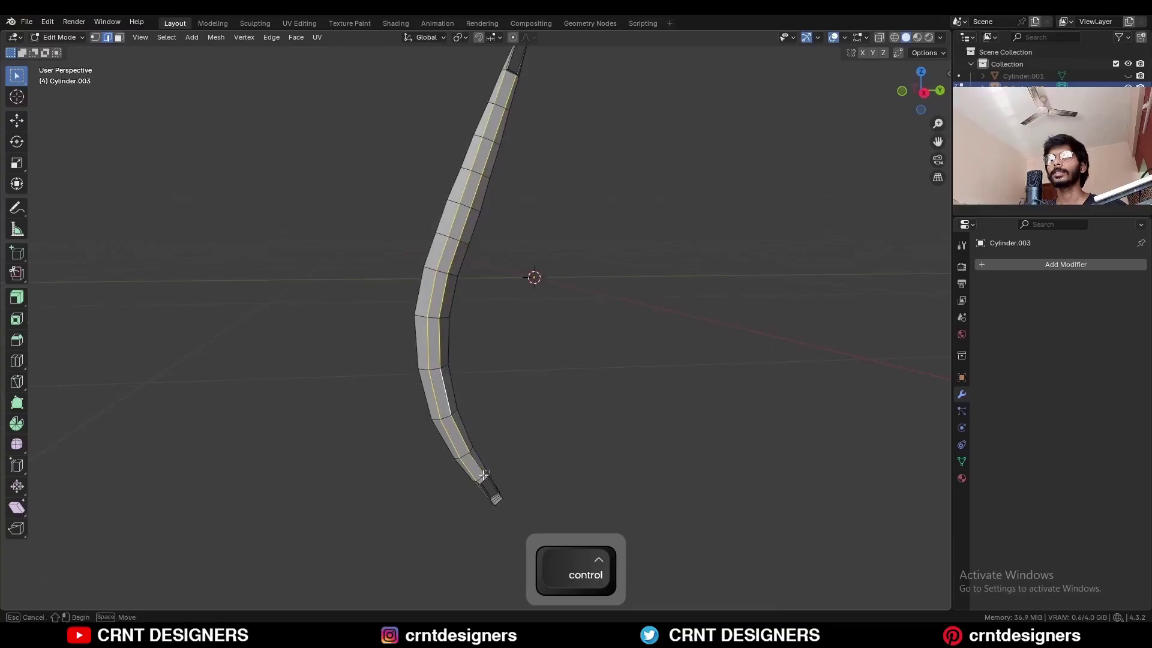
middle_drag(484, 474, 373, 307)
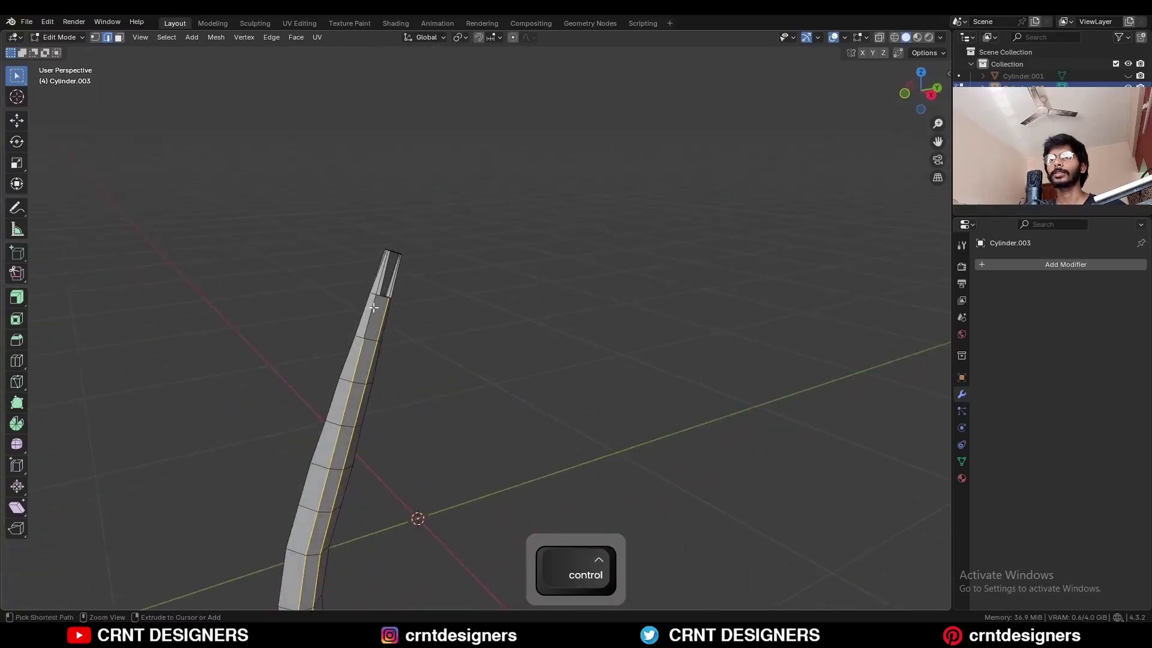
middle_drag(529, 385, 582, 313)
key(ctrl+e)
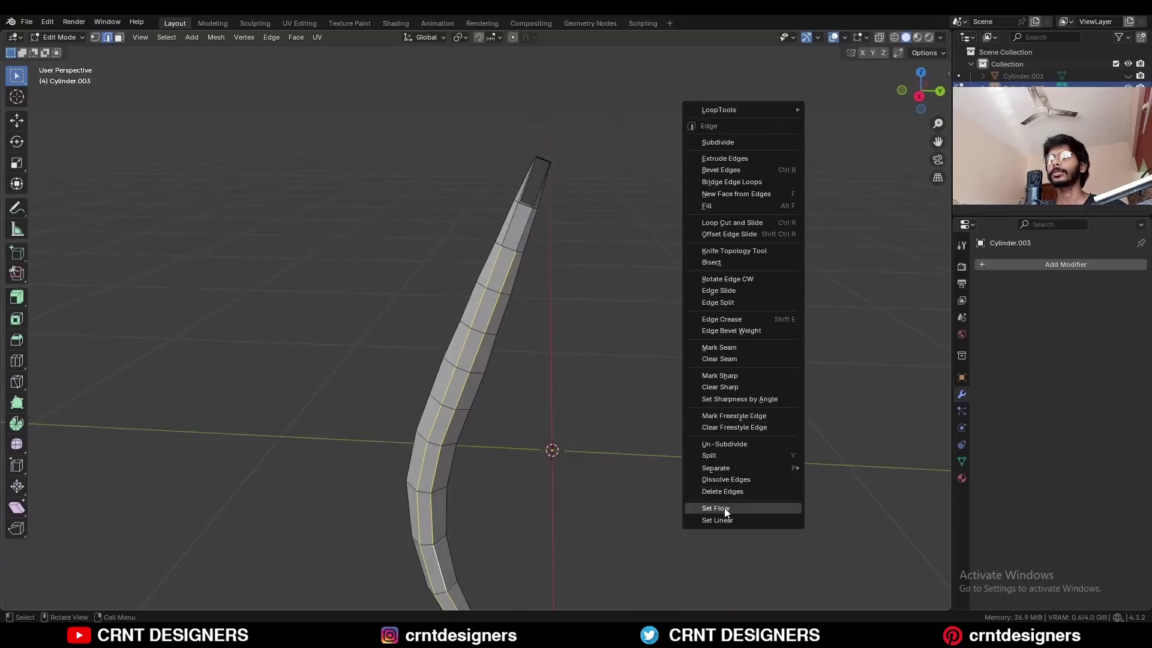
click(724, 511)
middle_drag(722, 507, 533, 264)
click(532, 264)
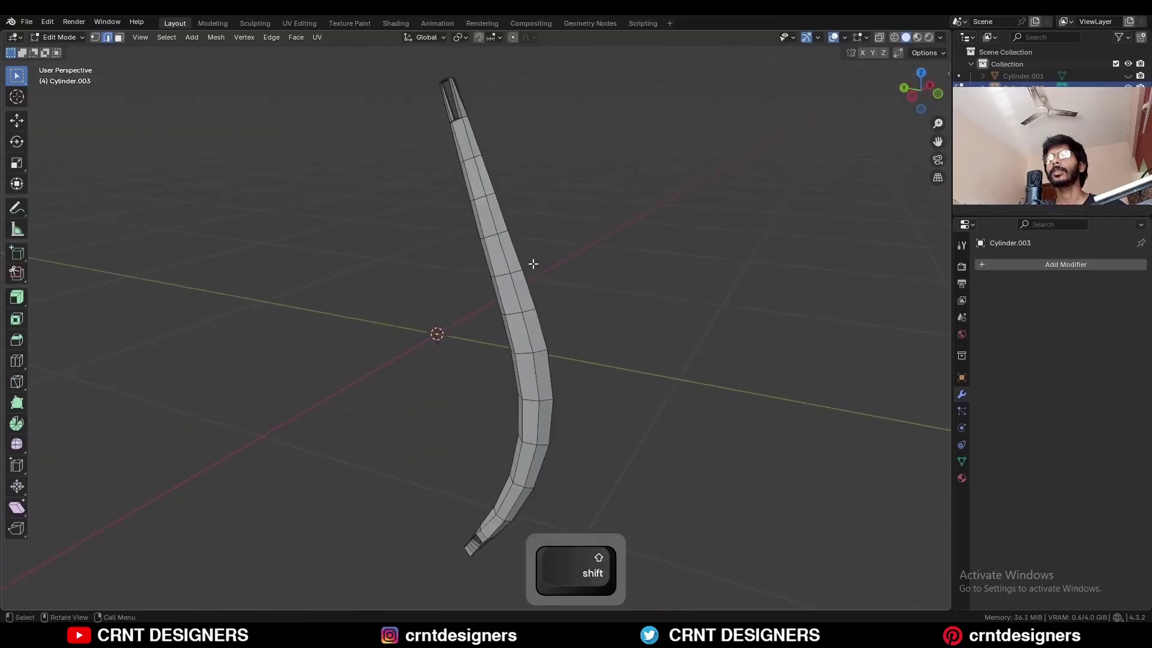
Add centred lengthwise loop cuts along the slat's faces on both sides.
key(ctrl+r)
click(513, 333)
right_click(513, 333)
middle_drag(513, 333, 409, 255)
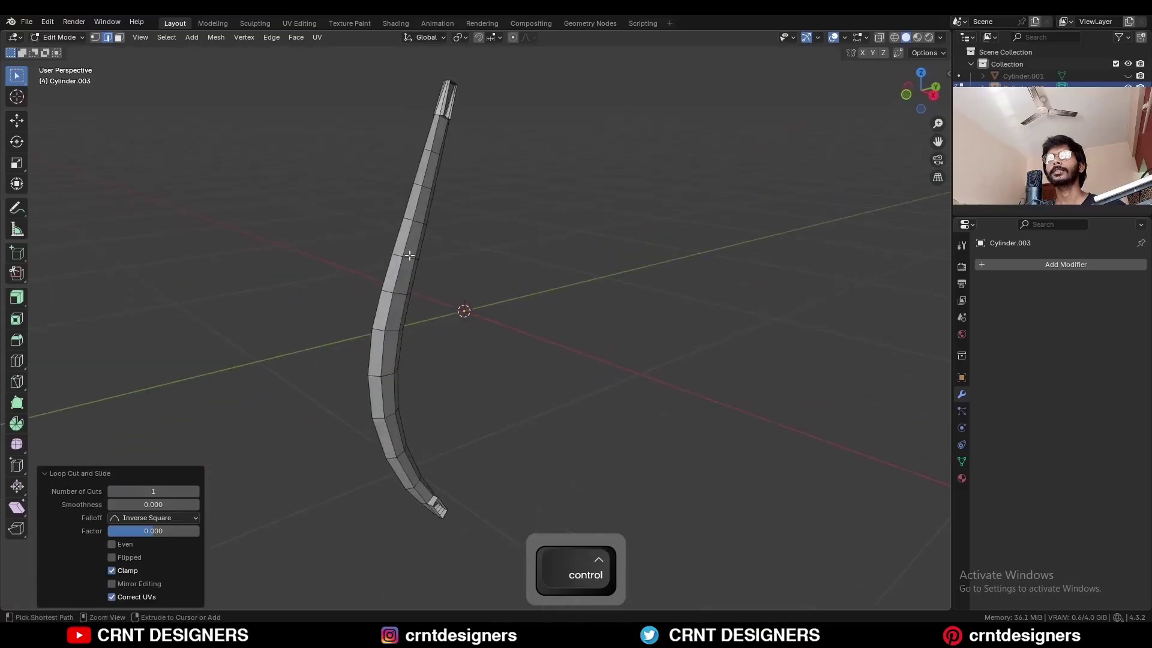
key(ctrl+r)
middle_drag(439, 193, 552, 267)
Select the slat's lengthwise centre edge loops on both sides and apply Set Flow to them.
alt+shift+click(513, 272)
shift+middle_drag(552, 184, 534, 231)
ctrl+drag(465, 180, 451, 194)
middle_drag(444, 207, 376, 201)
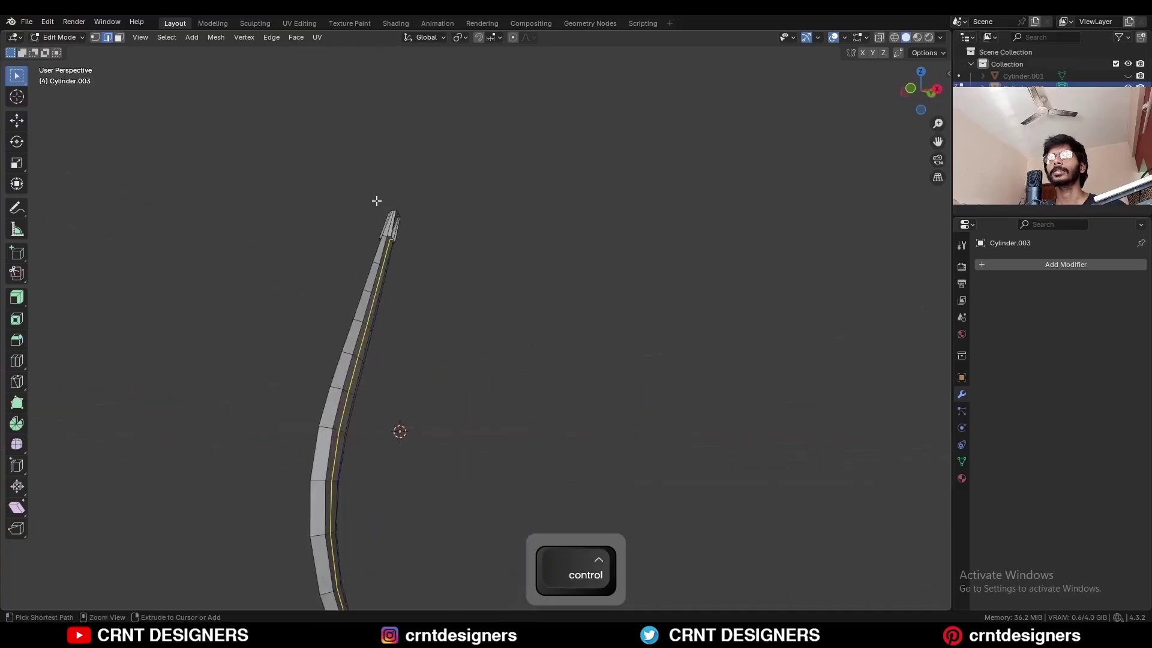
shift+middle_drag(454, 431, 585, 348)
key(ctrl+e)
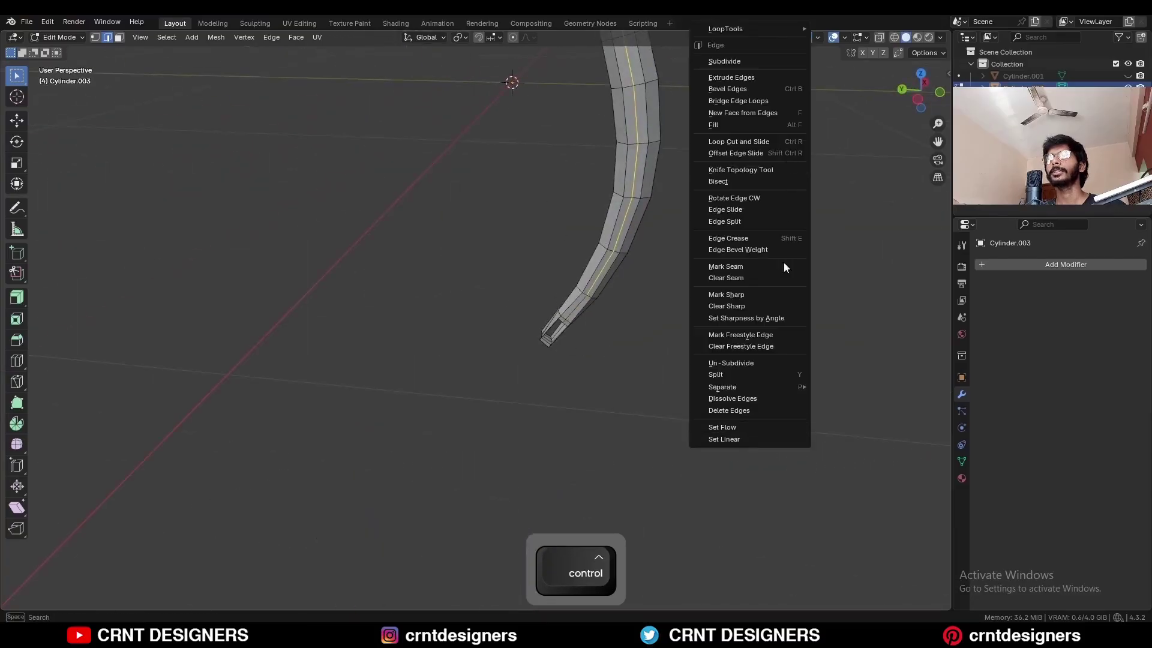
click(754, 426)
Leave mesh editing and add a level 2 Subdivision modifier to the slat, switching the overlays to view the smoothed shape.
middle_drag(737, 225, 609, 267)
key(Tab)
key(ctrl+2)
key(alt+shift+z)
In top view, duplicate the whole slat mesh in place and rotate the copy 30° about the 3D cursor.
key(Tab)
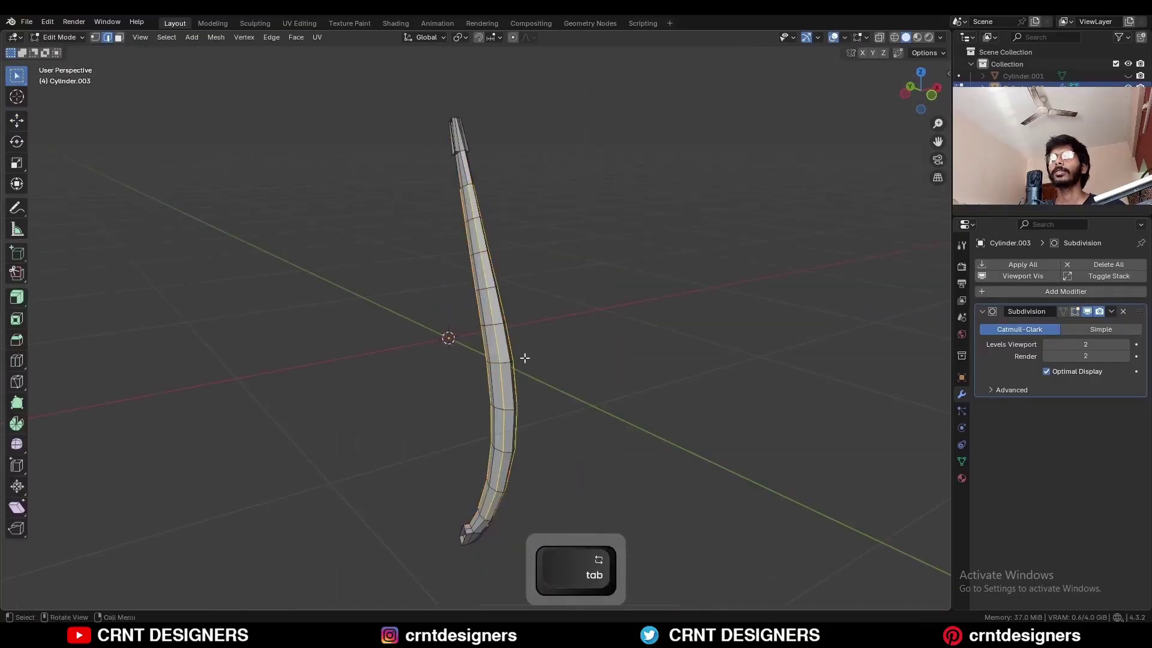
click(926, 70)
key(a)
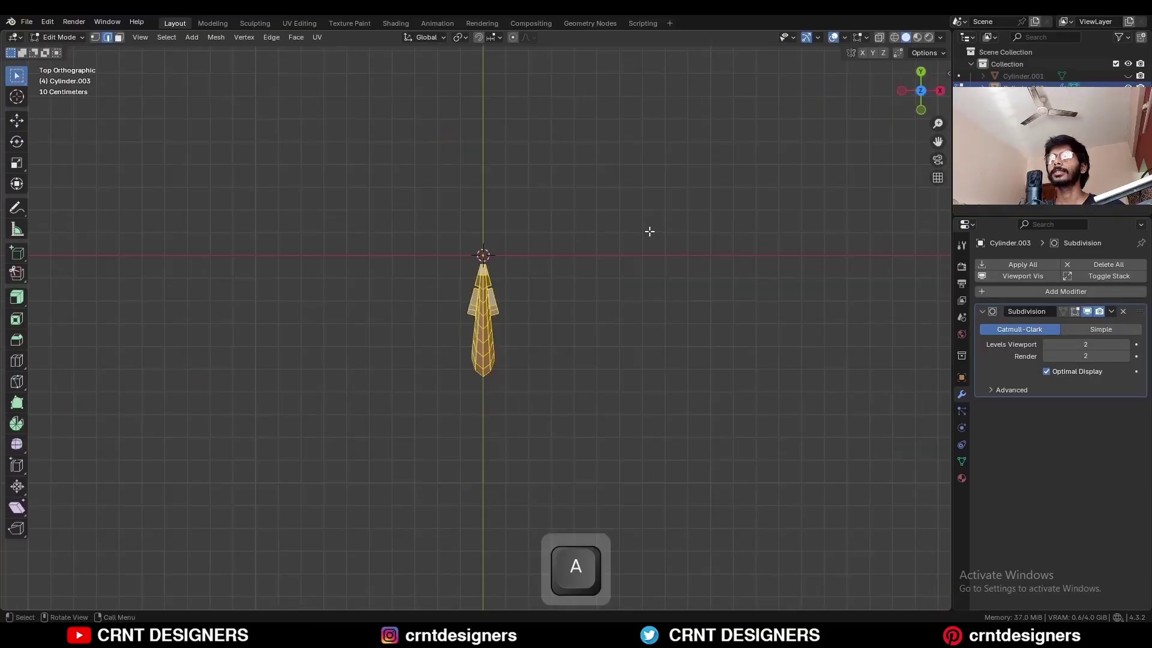
scroll(619, 309, up, 1)
shift+middle_drag(609, 309, 618, 240)
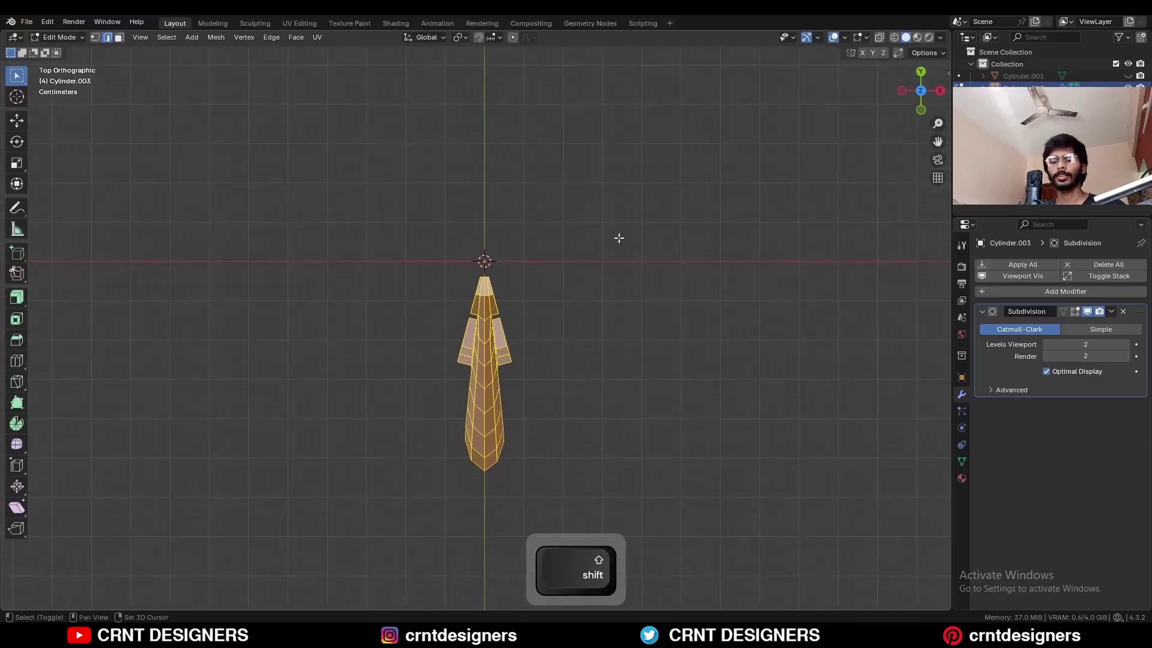
key(shift+d)
right_click(615, 220)
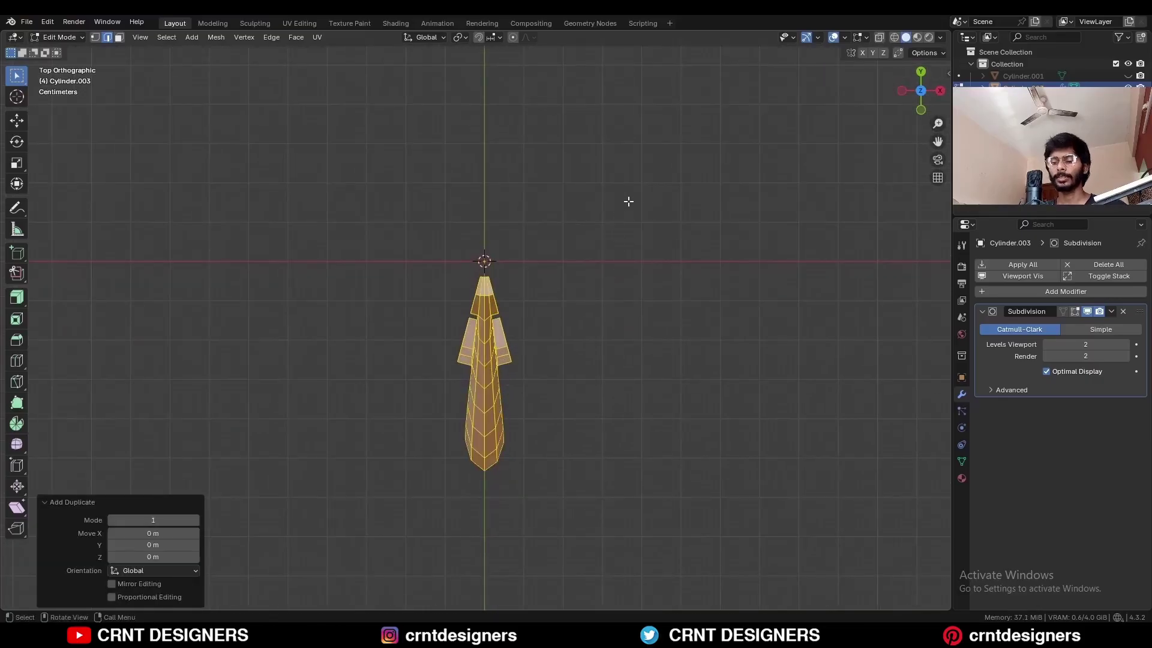
key(period)
click(720, 197)
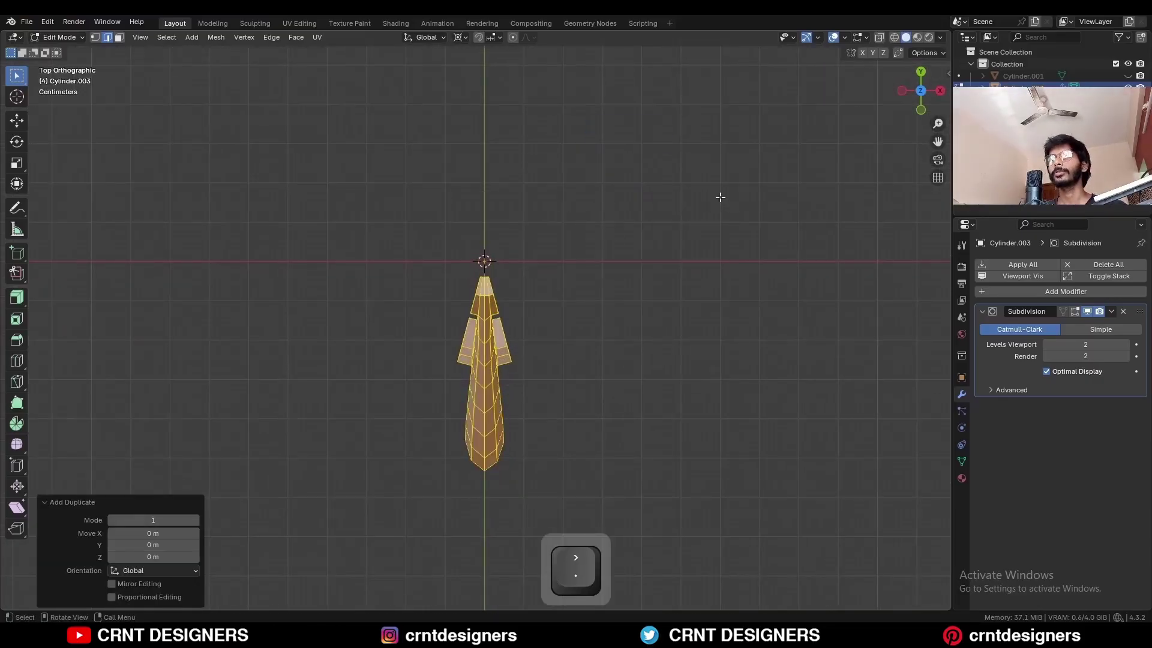
key(r)
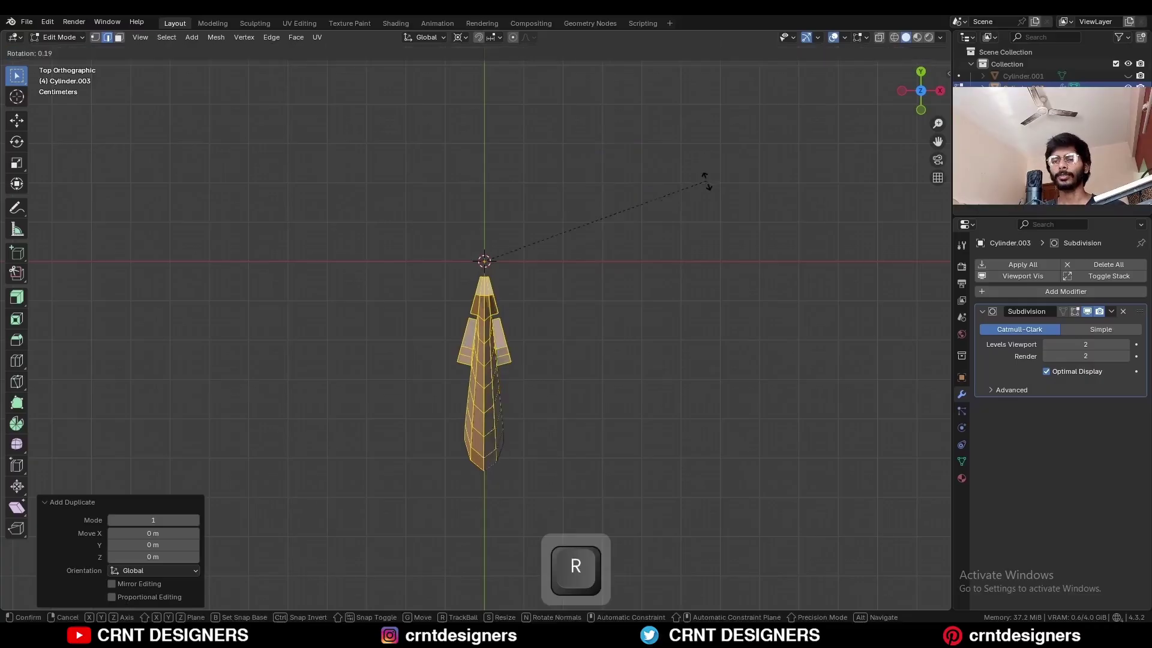
click(708, 301)
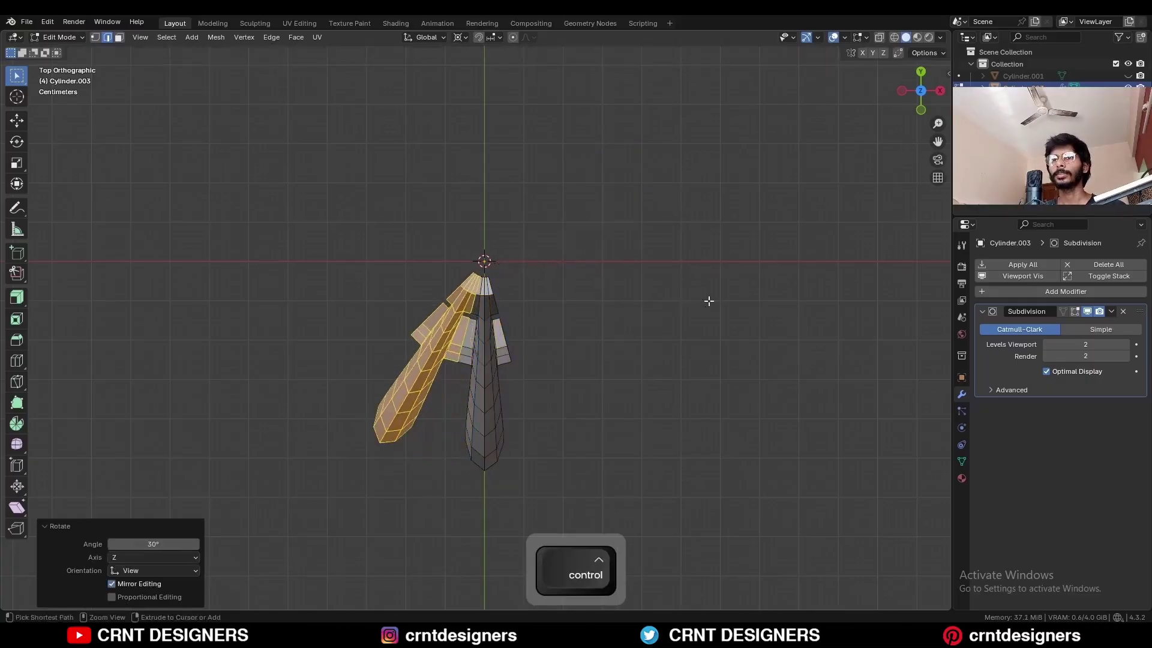
Keep duplicating the latest slat and rotating each copy another 30° about the 3D cursor until twelve slats form a full circle.
shift+middle_drag(617, 281, 610, 258)
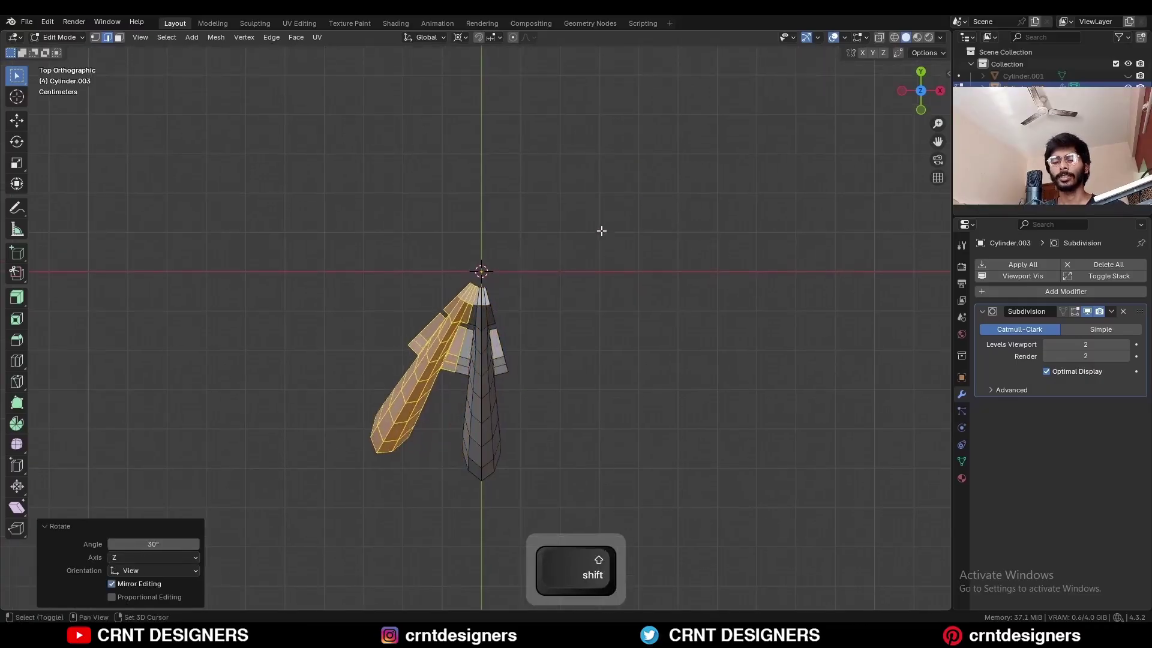
key(shift+d)
key(r)
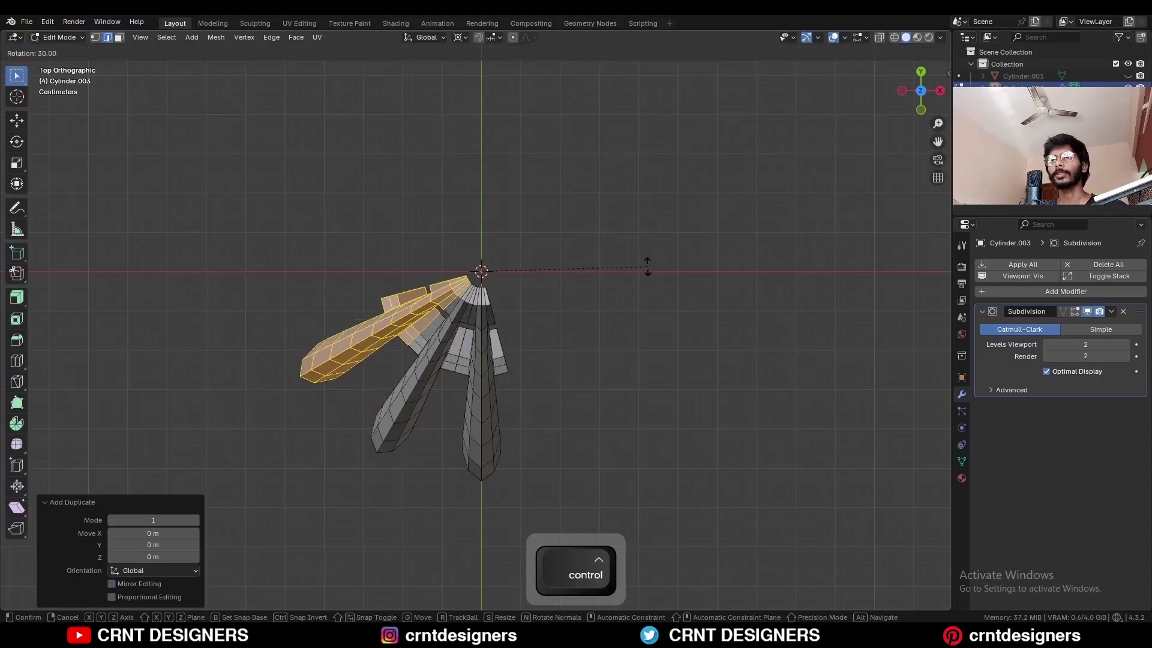
click(647, 267)
key(shift+d)
key(r)
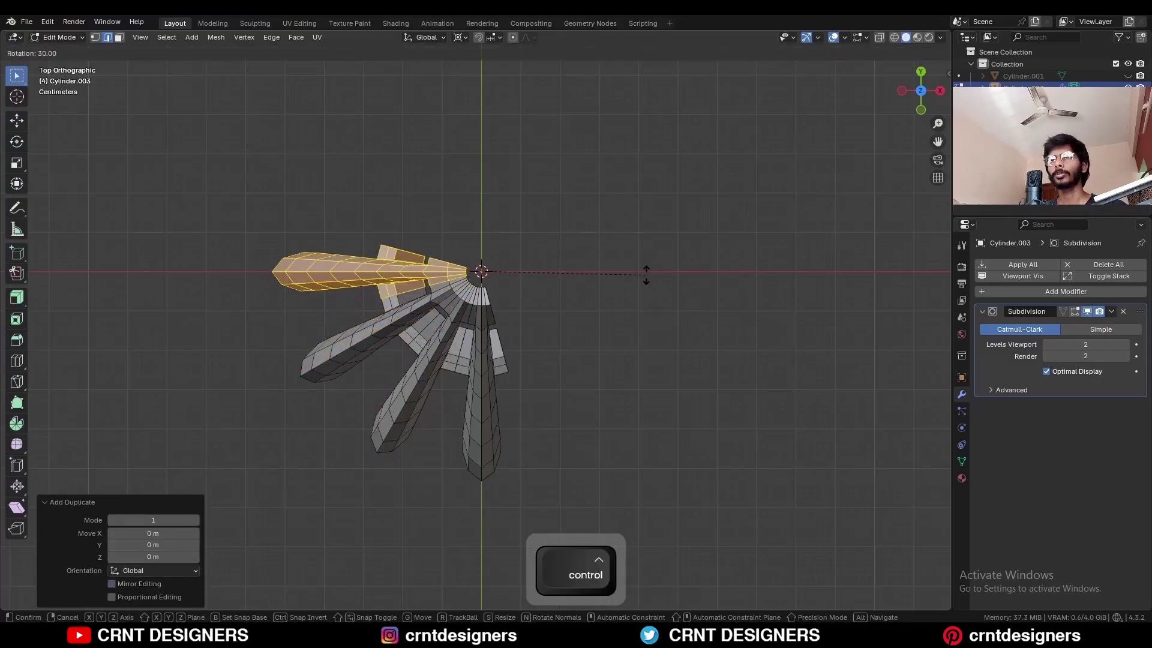
click(646, 273)
key(shift+d)
key(r)
click(638, 322)
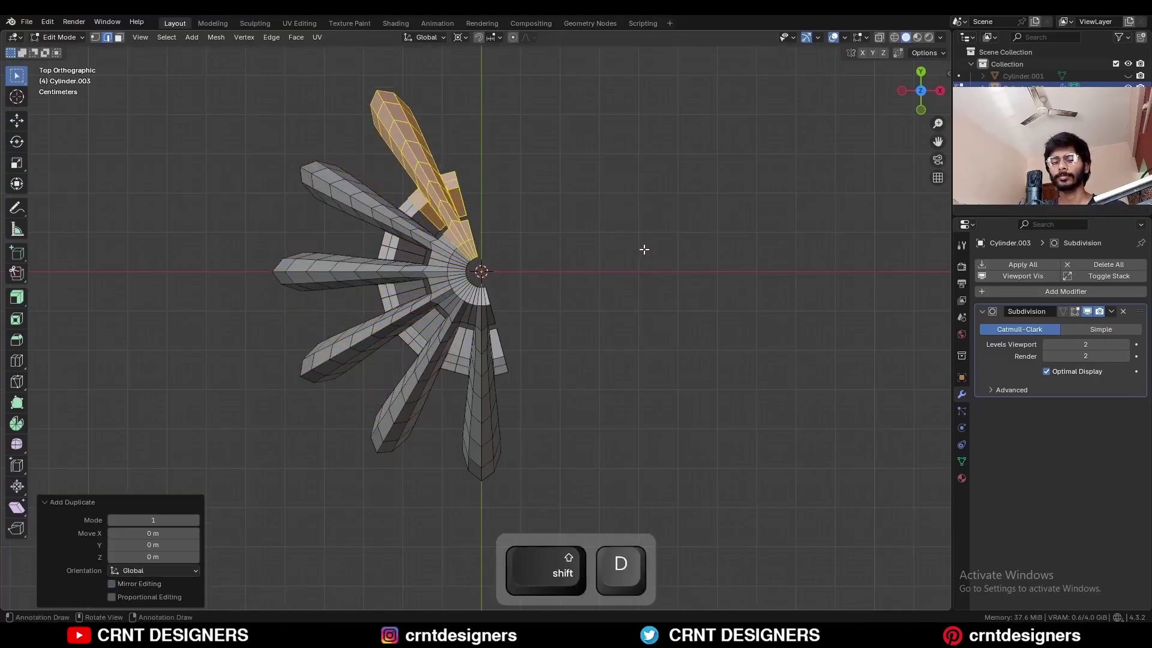
key(shift+d)
key(r)
ctrl+click(626, 339)
key(shift+d)
key(r)
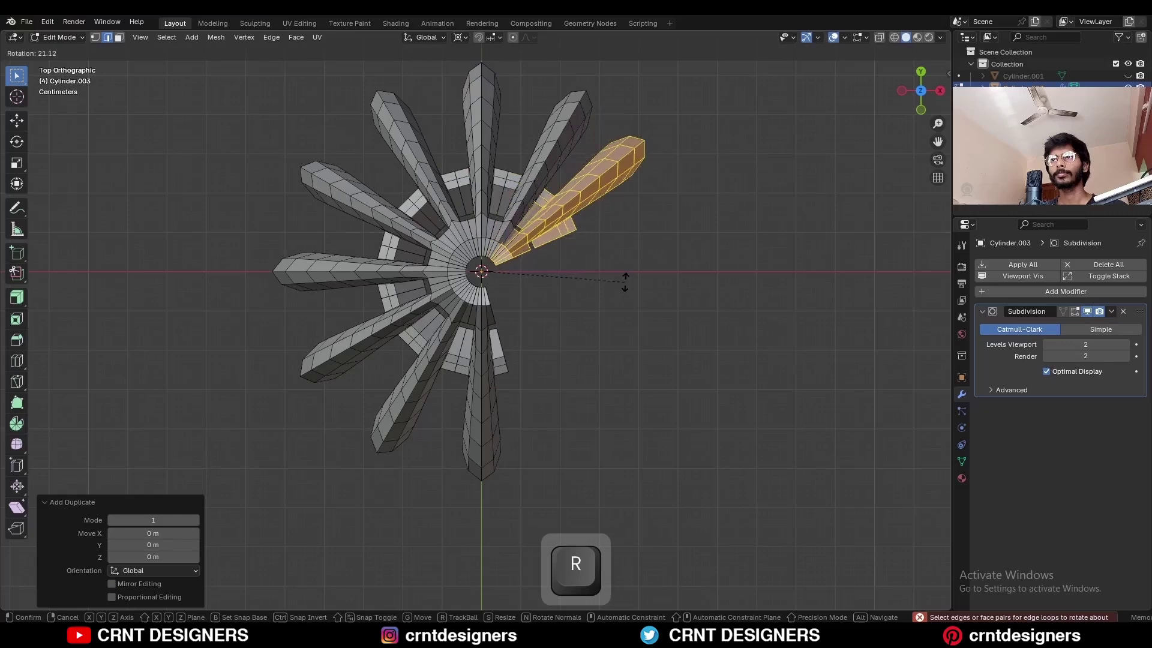
click(627, 303)
key(shift+d)
key(r)
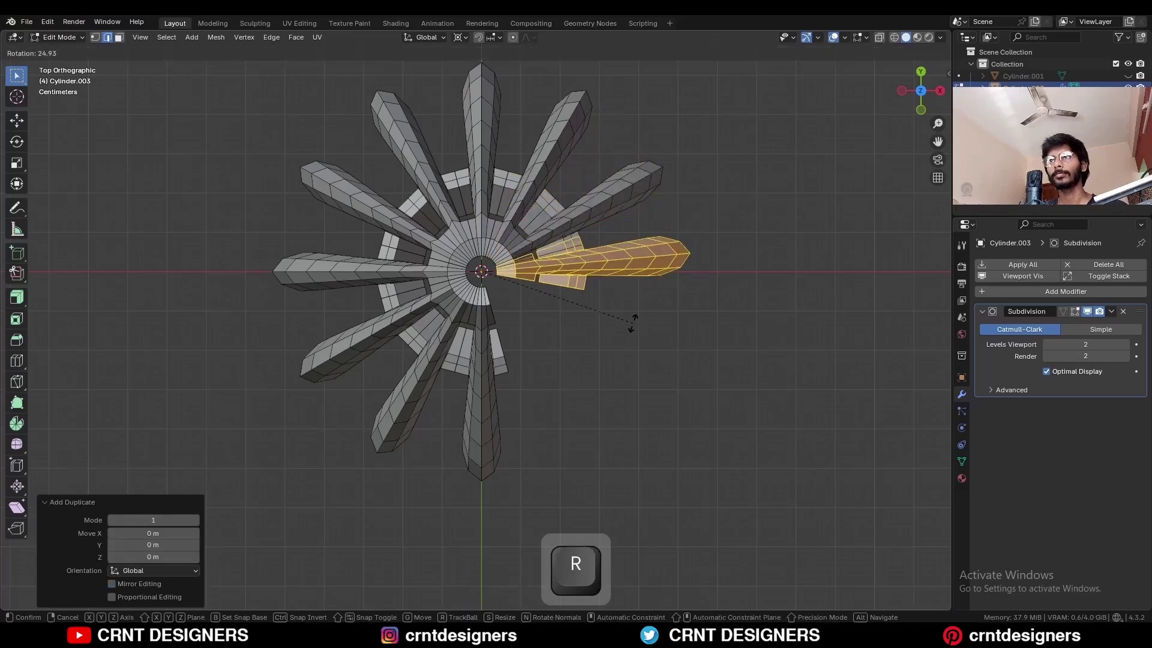
ctrl+click(630, 337)
key(shift+d)
key(r)
ctrl+click(720, 369)
key(shift+d)
key(r)
ctrl+click(729, 351)
click(738, 335)
Select the whole mesh of joined slats and merge its vertices by distance.
middle_drag(696, 334, 720, 224)
key(a)
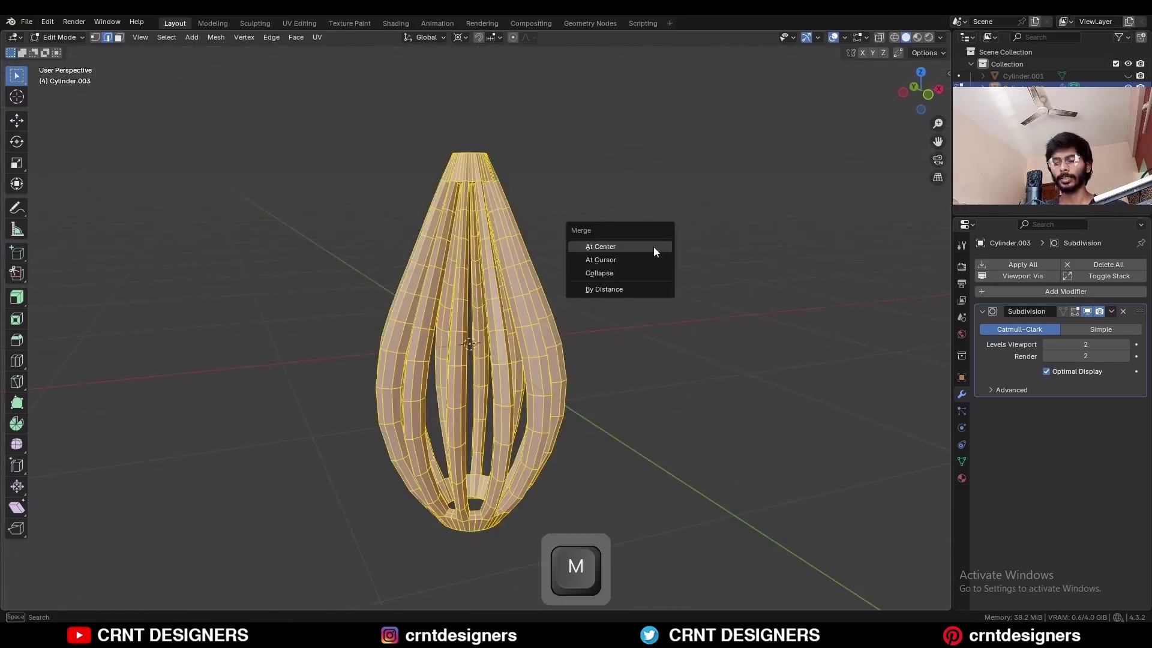
click(642, 290)
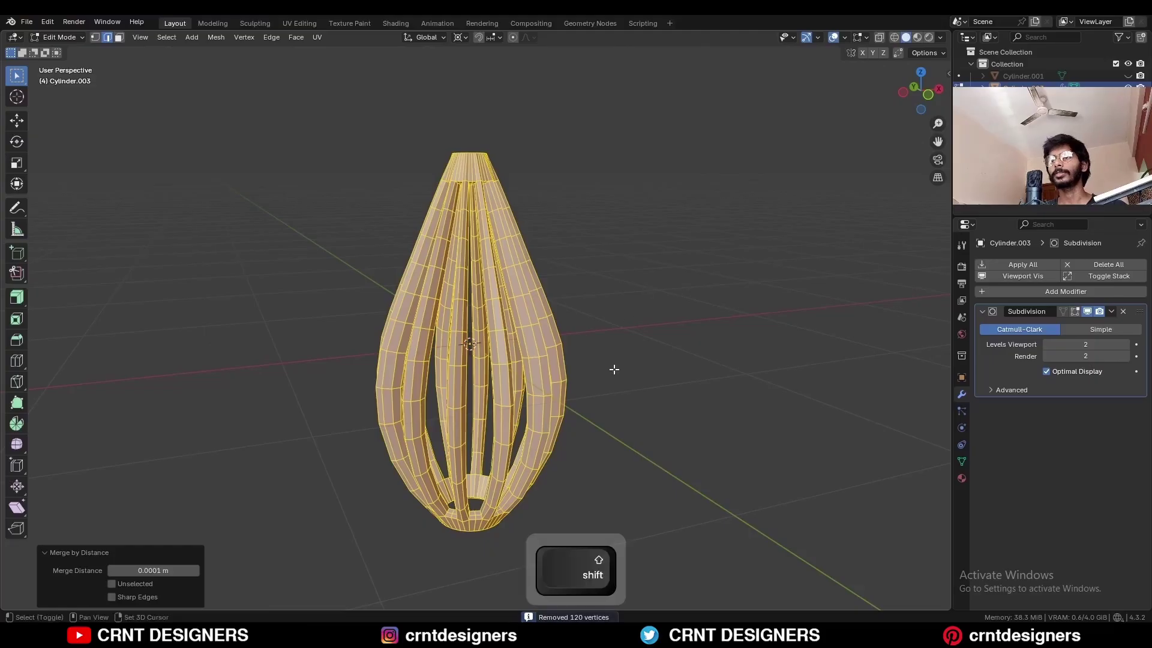
shift+middle_drag(615, 369, 605, 211)
scroll(605, 211, up, 2)
Return to Object Mode, hide the overlays and apply Shade Smooth to the slatted body.
key(Tab)
middle_drag(610, 326, 563, 232)
scroll(562, 231, down, 2)
key(alt+shift+z)
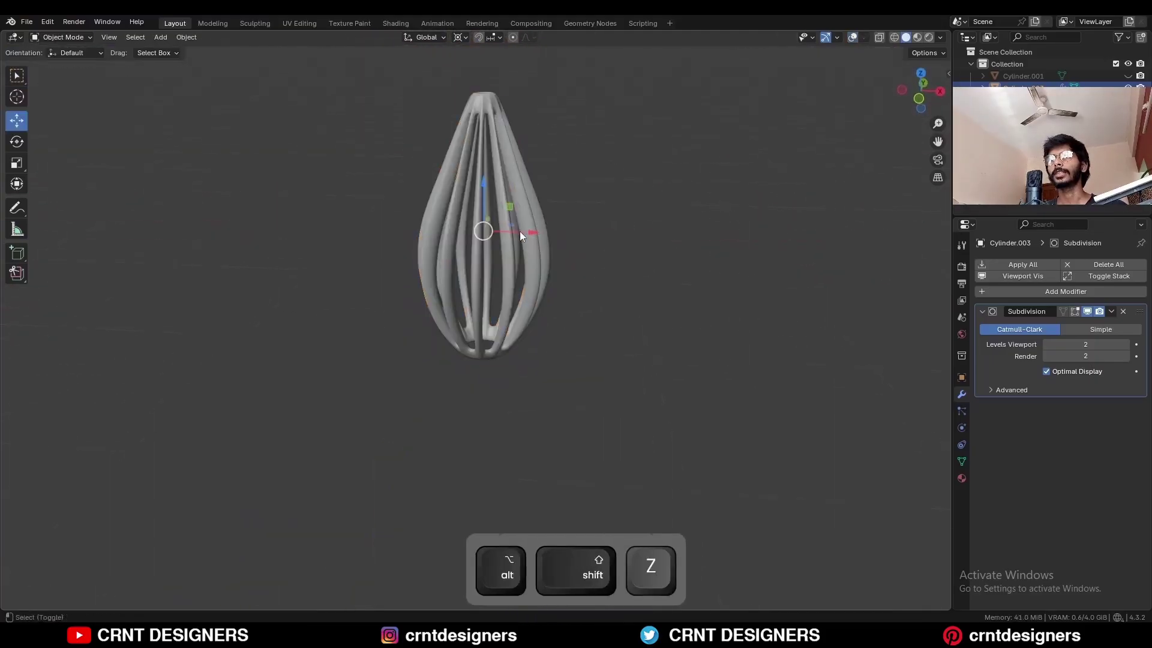
right_click(492, 208)
click(493, 204)
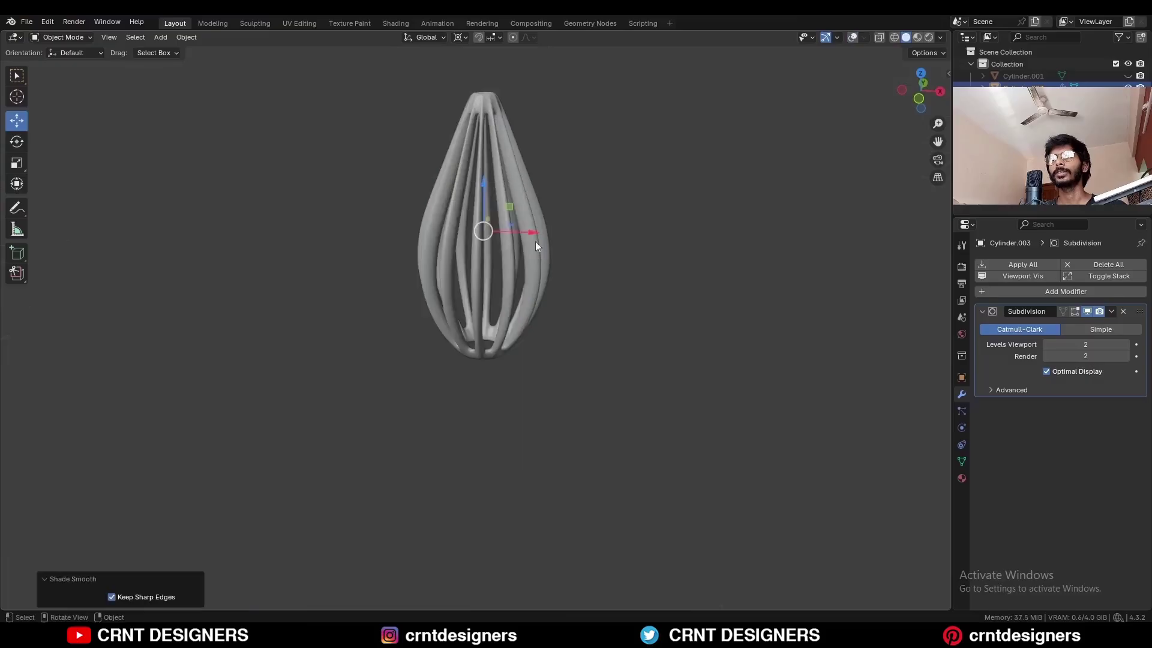
middle_drag(493, 207, 506, 257)
scroll(523, 267, up, 4)
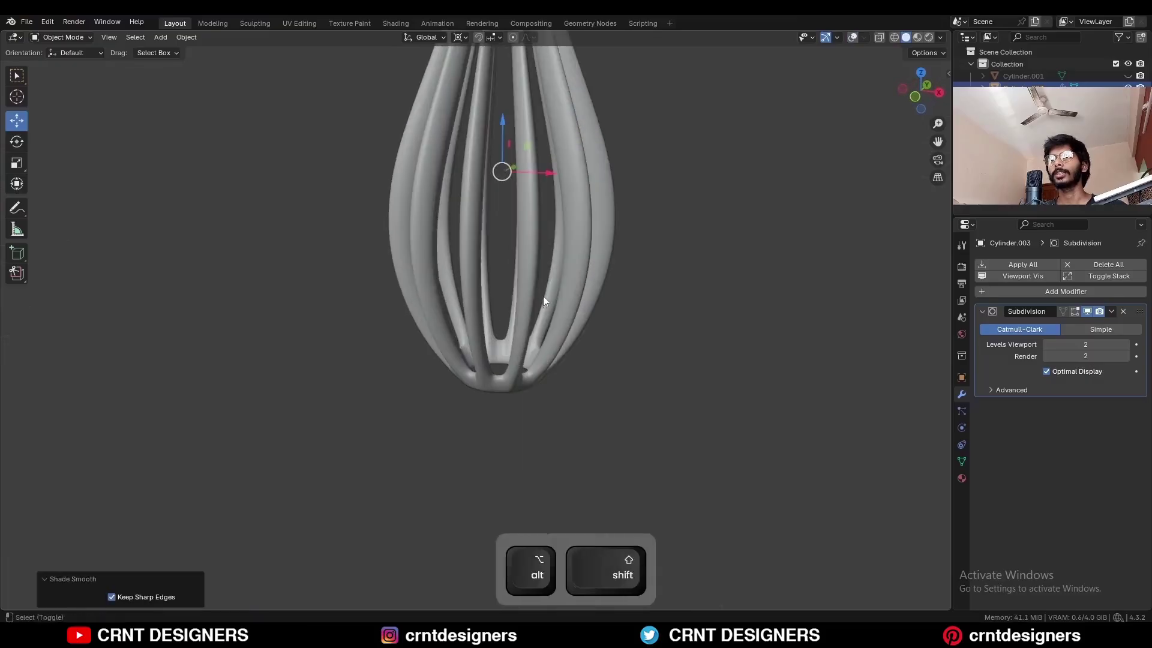
Round the outer and inner edge loops of the body's bottom opening with LoopTools Circle.
key(alt+shift+z)
key(Tab)
scroll(600, 354, up, 3)
middle_drag(624, 339, 593, 334)
key(2)
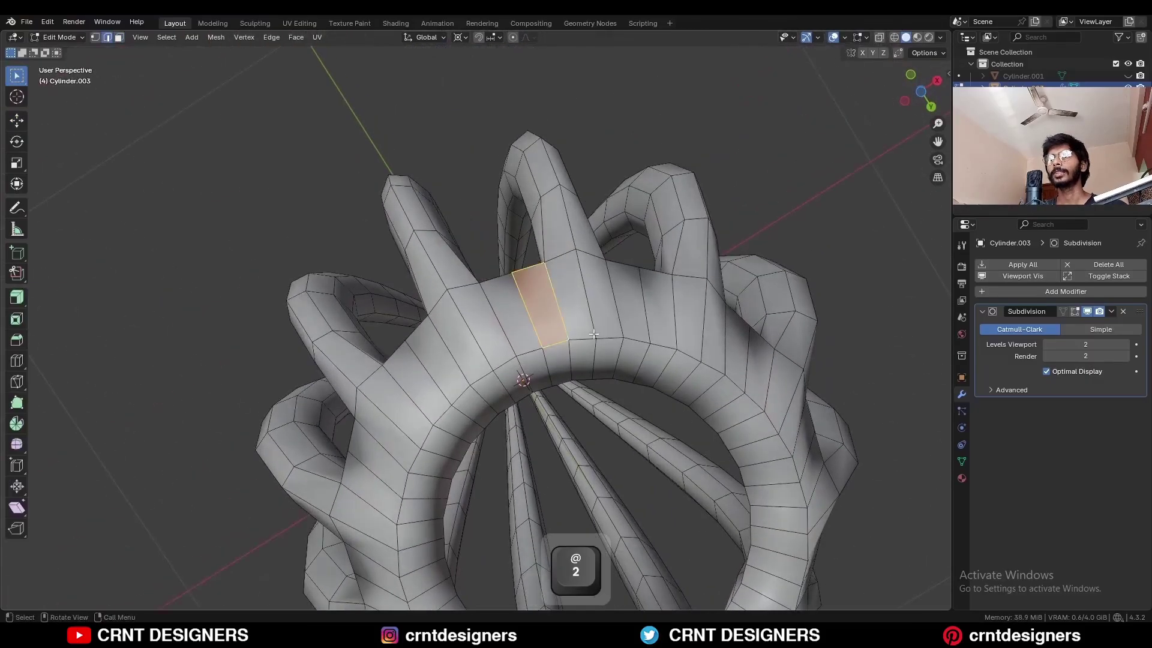
key(ctrl+e)
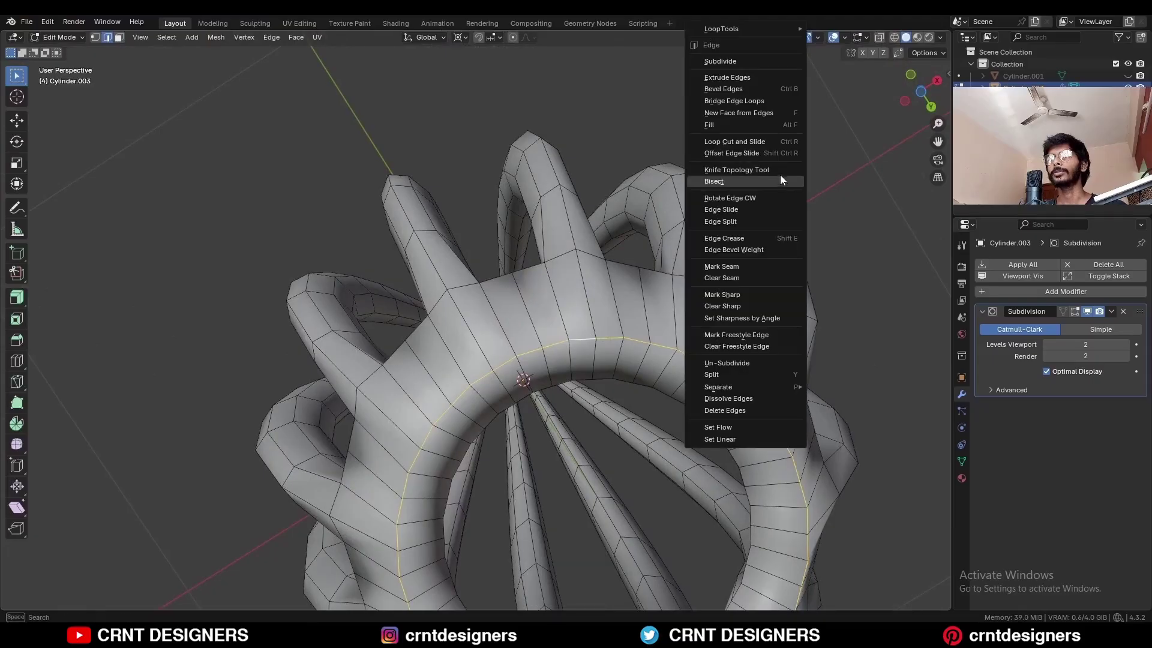
mouse_move(793, 28)
click(828, 41)
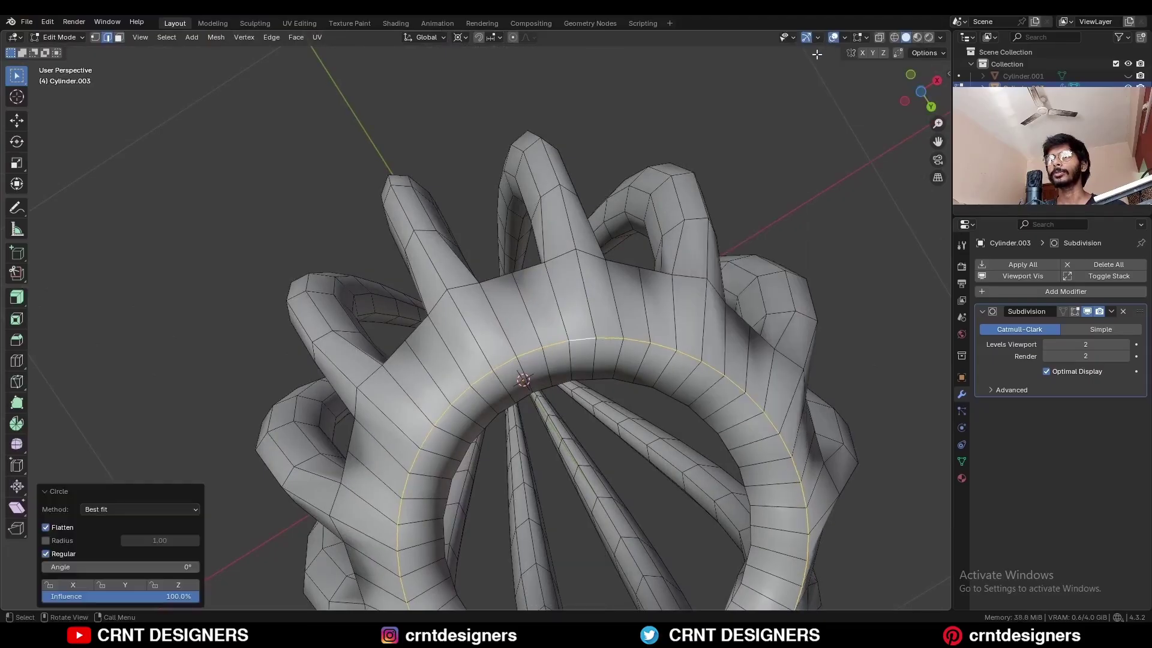
alt+click(612, 373)
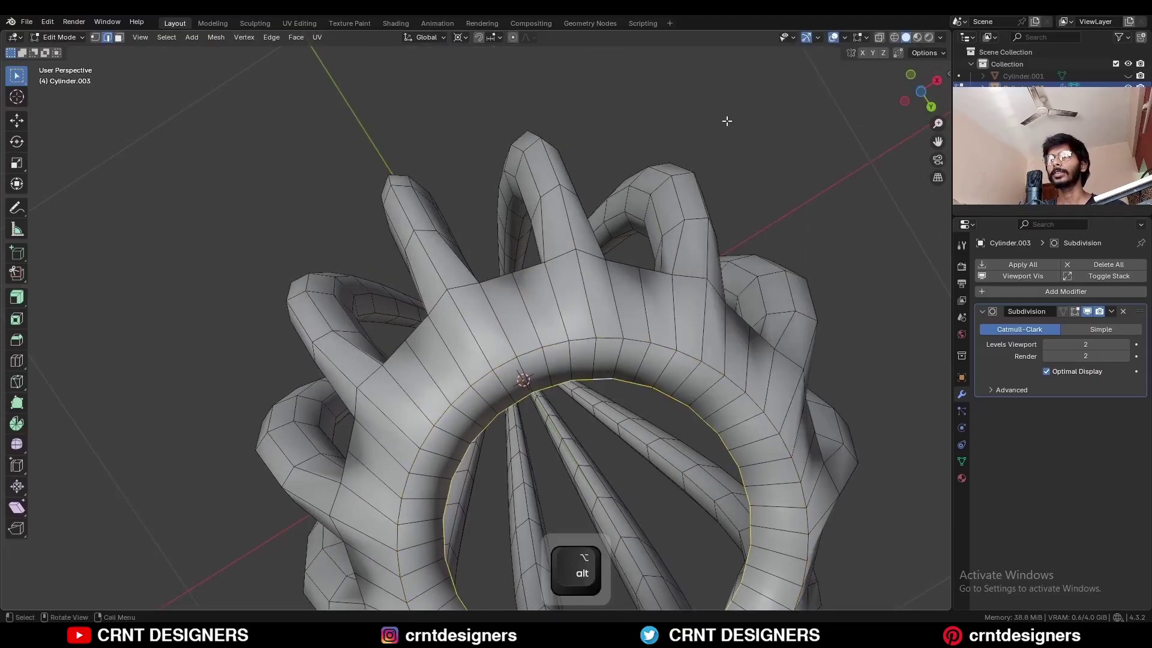
key(ctrl+e)
mouse_move(729, 112)
click(779, 122)
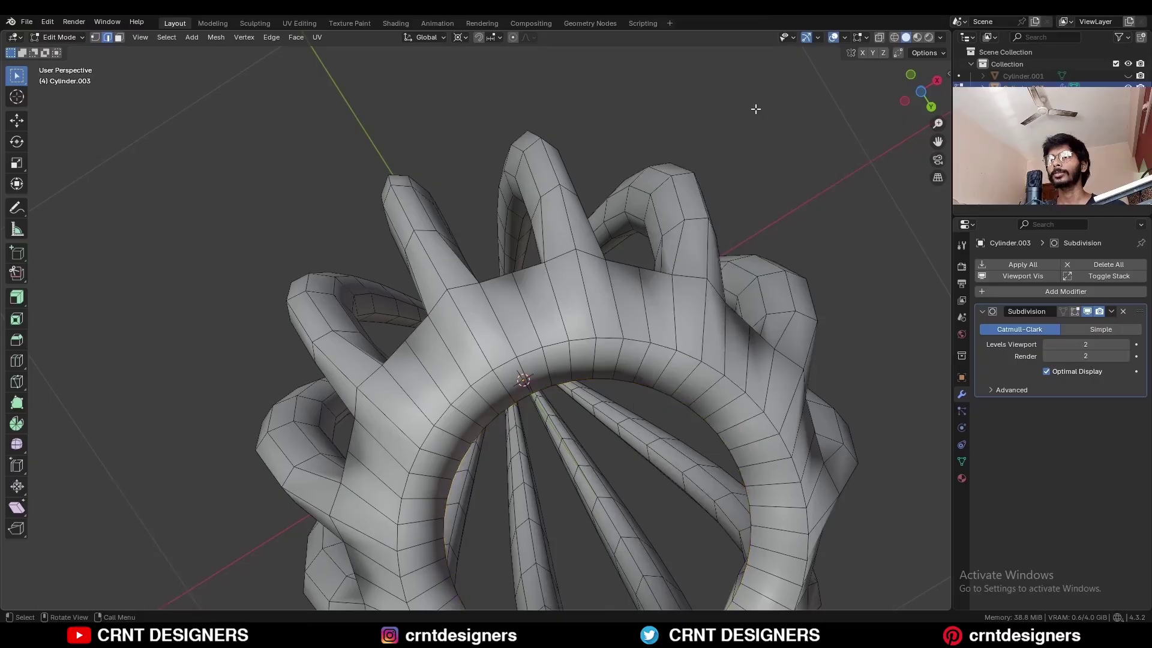
Round the inner and outer edge loops of the body's top rim with LoopTools Circle.
scroll(653, 265, down, 5)
middle_drag(654, 265, 653, 390)
key(Tab)
middle_drag(528, 204, 570, 279)
scroll(570, 279, down, 2)
shift+middle_drag(596, 189, 574, 510)
scroll(574, 509, up, 4)
key(Tab)
shift+middle_drag(570, 135, 527, 265)
scroll(527, 264, up, 8)
key(2)
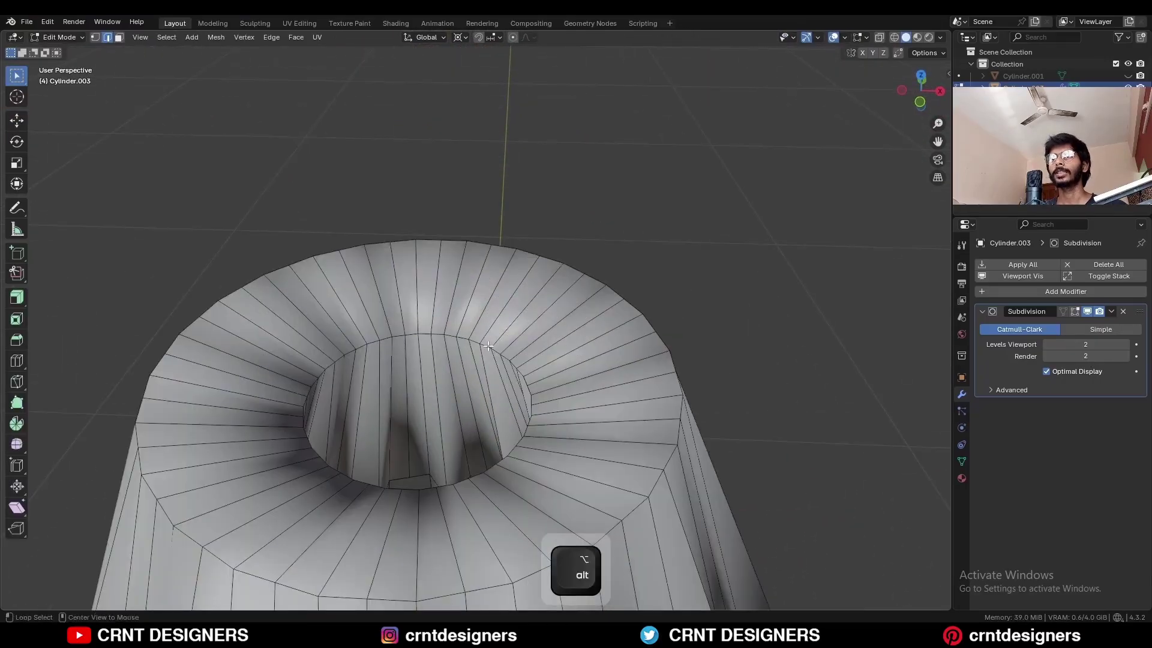
key(ctrl+e)
mouse_move(633, 149)
click(690, 162)
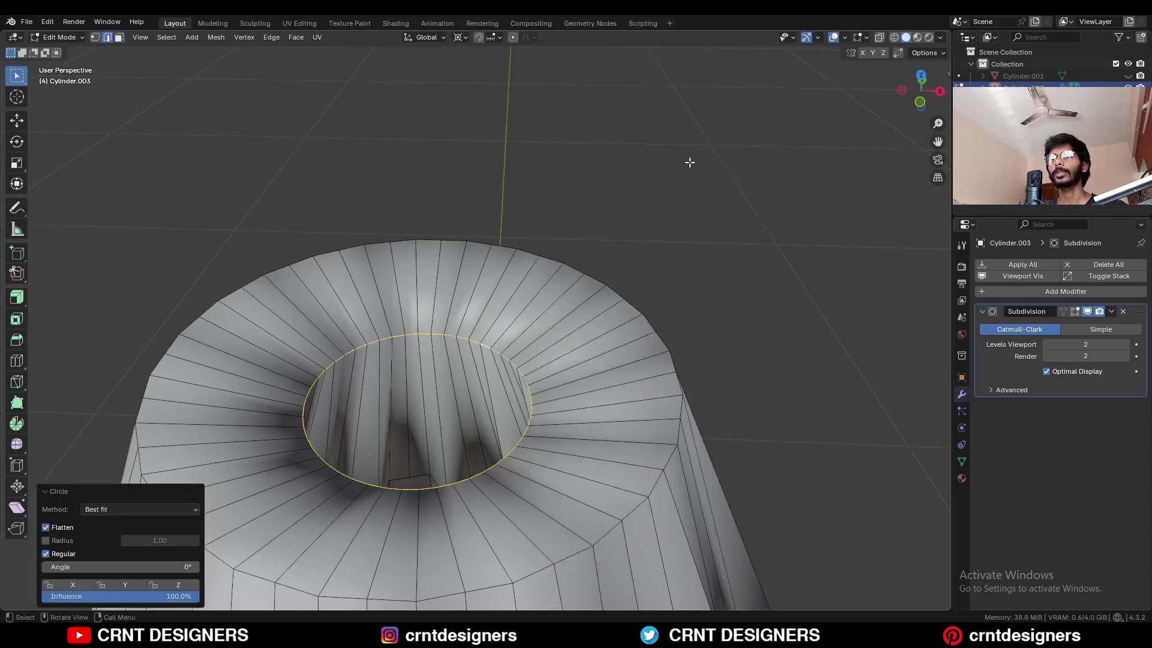
alt+click(460, 238)
key(ctrl+e)
mouse_move(661, 138)
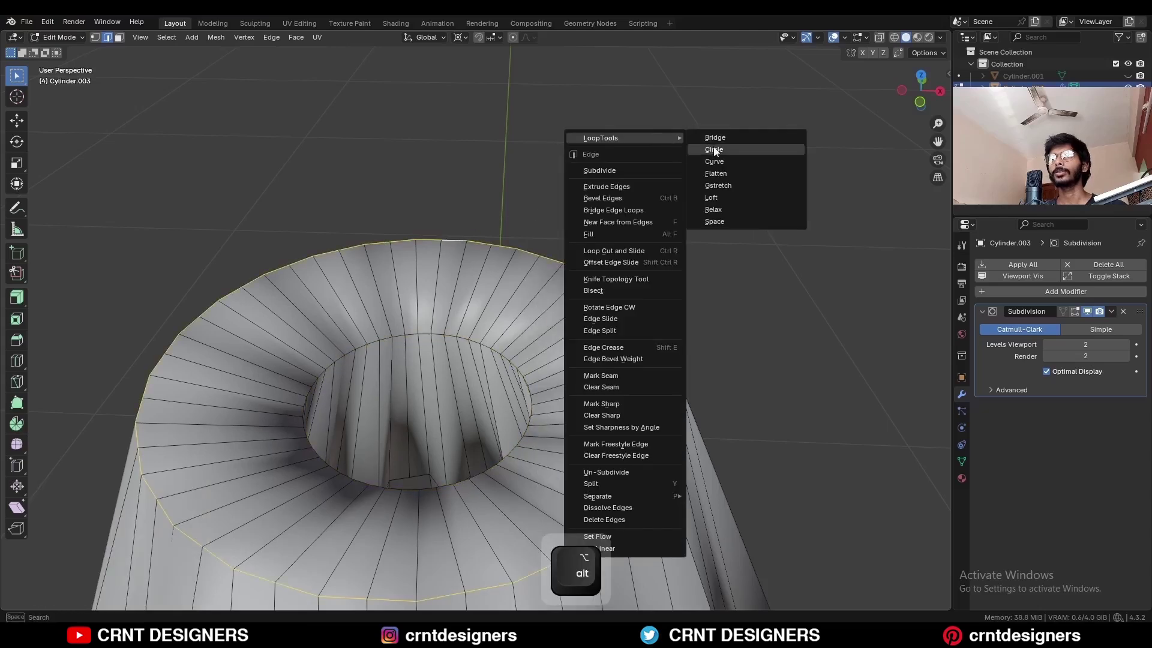
click(716, 153)
Add a centred horizontal loop cut around the outside of the top collar, midway between the rim and the slat openings.
key(alt+z)
key(KP_1)
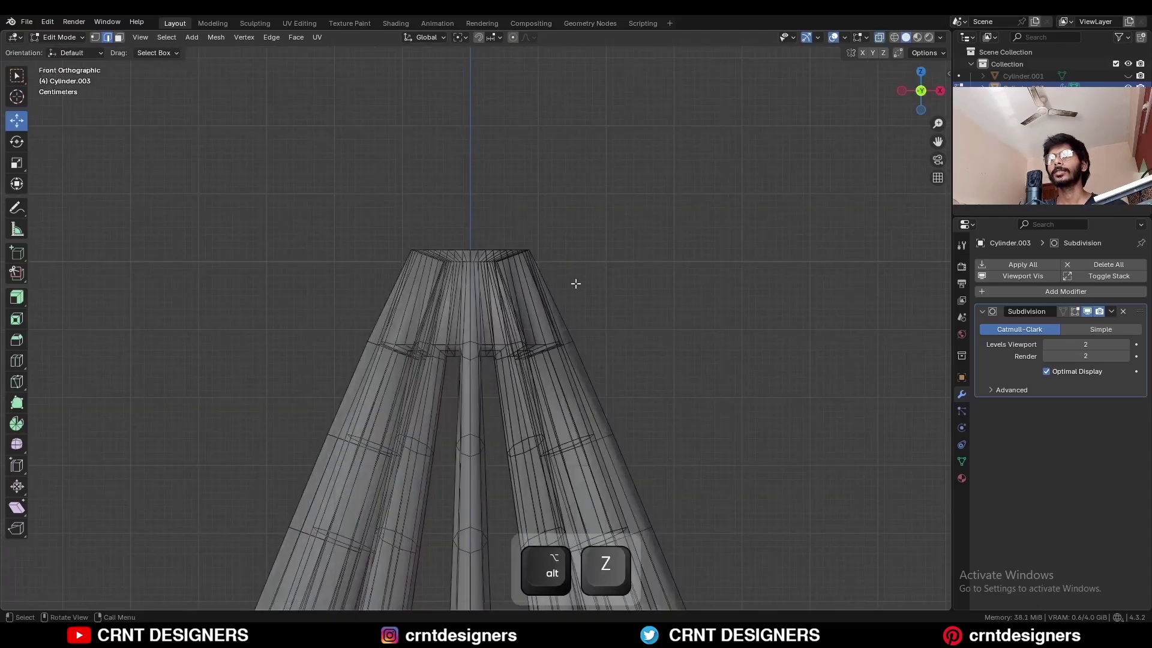
key(ctrl+r)
click(528, 303)
right_click(528, 303)
key(alt+z)
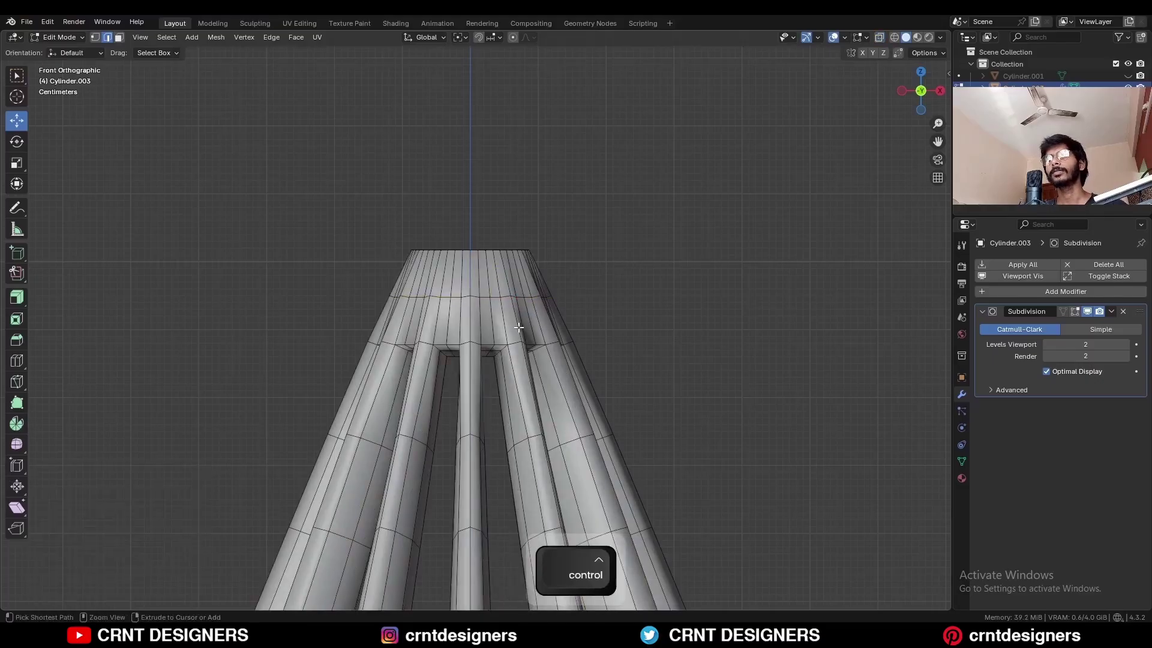
Add further centred loop cuts around the top collar near the rim and along its inner wall.
mouse_move(540, 316)
middle_down()
mouse_move(483, 234)
mouse_move(530, 282)
middle_up()
key(ctrl+r)
click(483, 234)
right_click(483, 234)
key(ctrl+r)
click(530, 282)
right_click(530, 282)
key(ctrl+r)
click(495, 374)
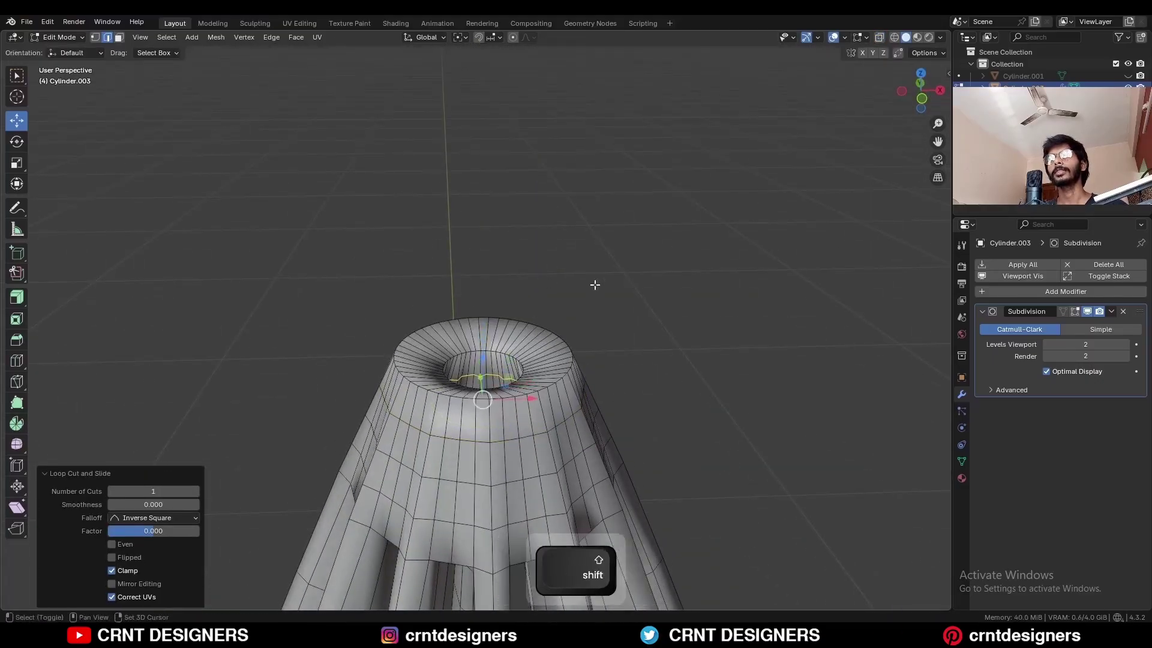
Leave mesh editing, move a duplicate of the slatted body to the Back-Up collection and show the overlays.
key(Tab)
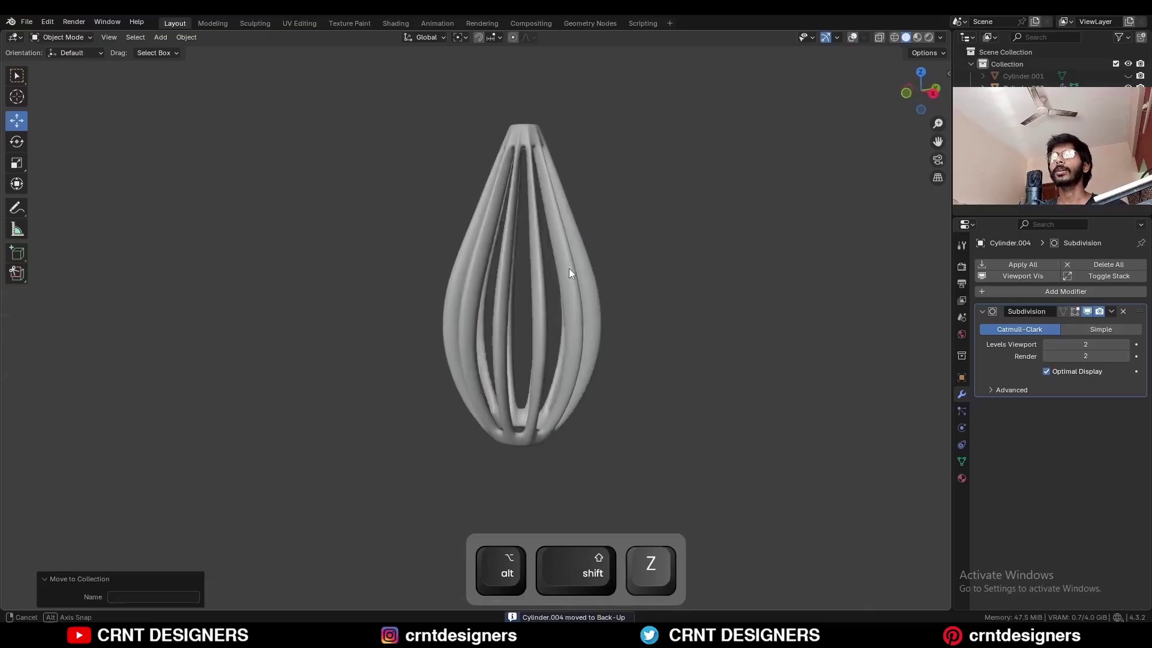
middle_drag(568, 273, 638, 298)
key(shift+alt+z)
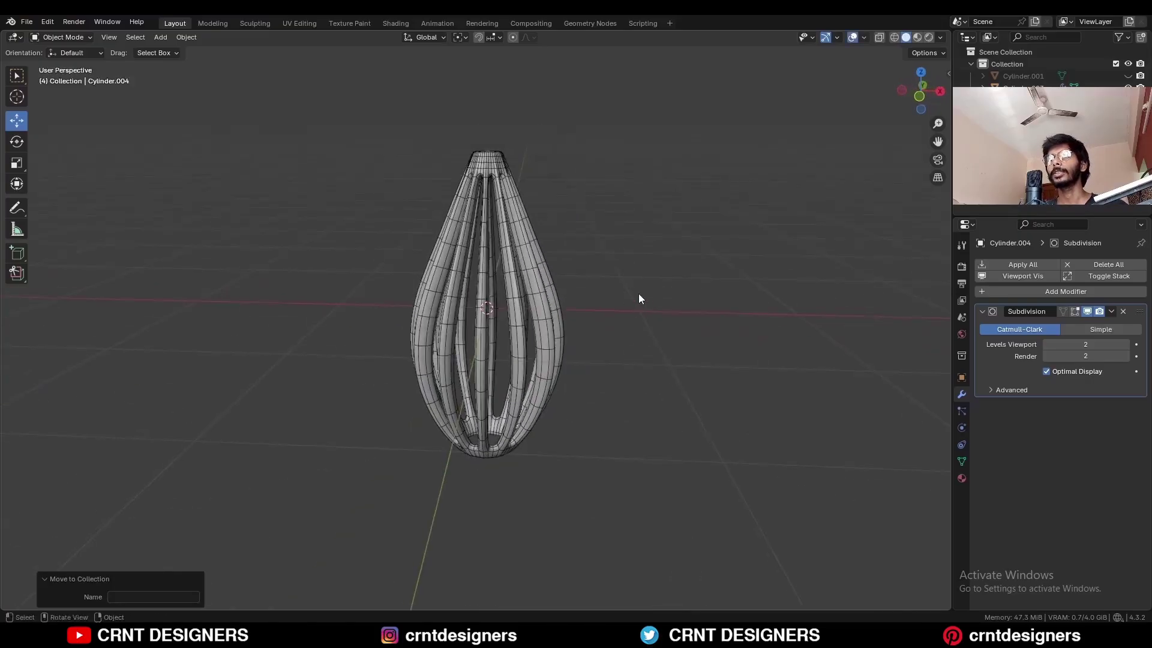
Add a Simple Deform modifier to the slatted body and place it before the Subdivision modifier.
click(506, 239)
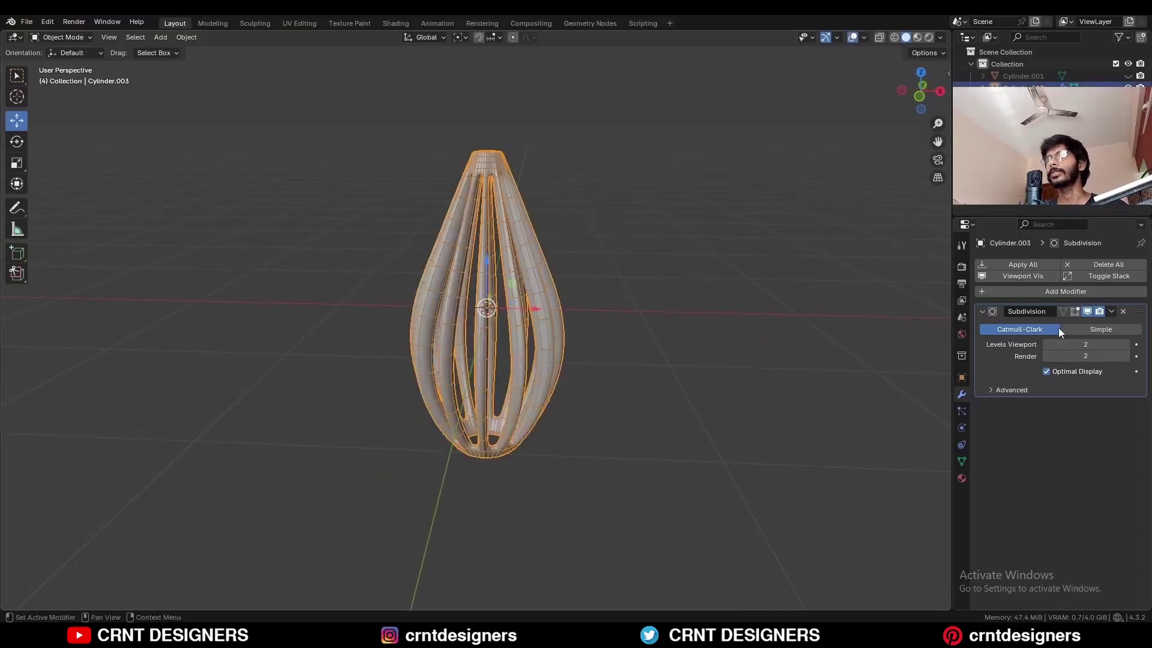
click(1016, 294)
mouse_move(1015, 295)
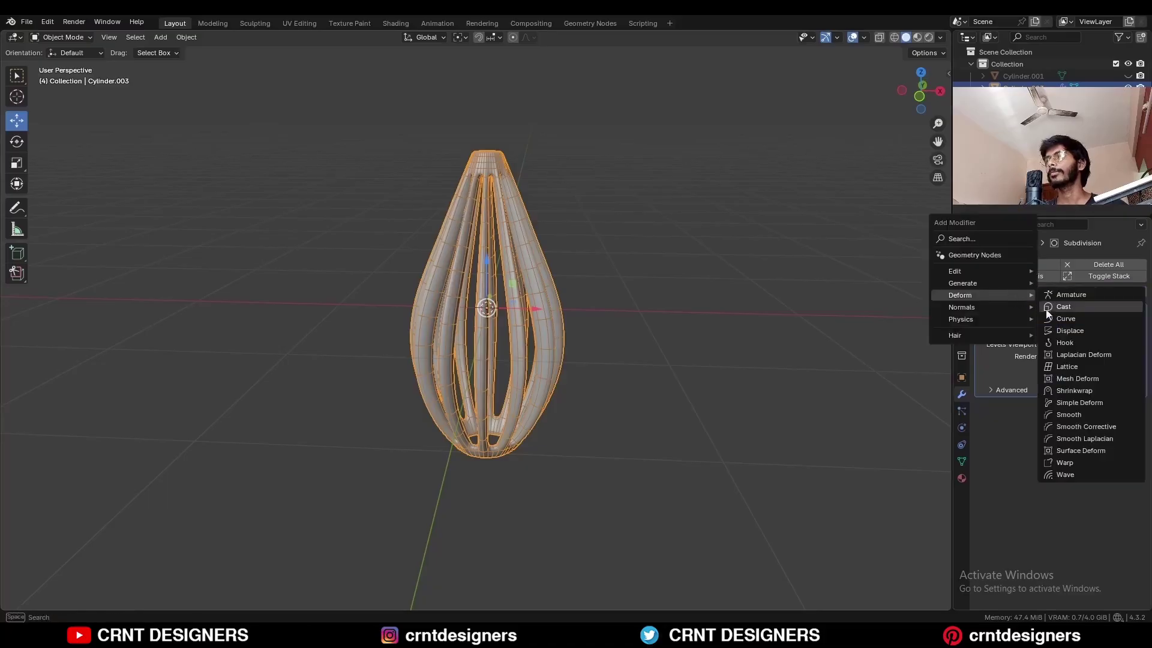
click(1086, 404)
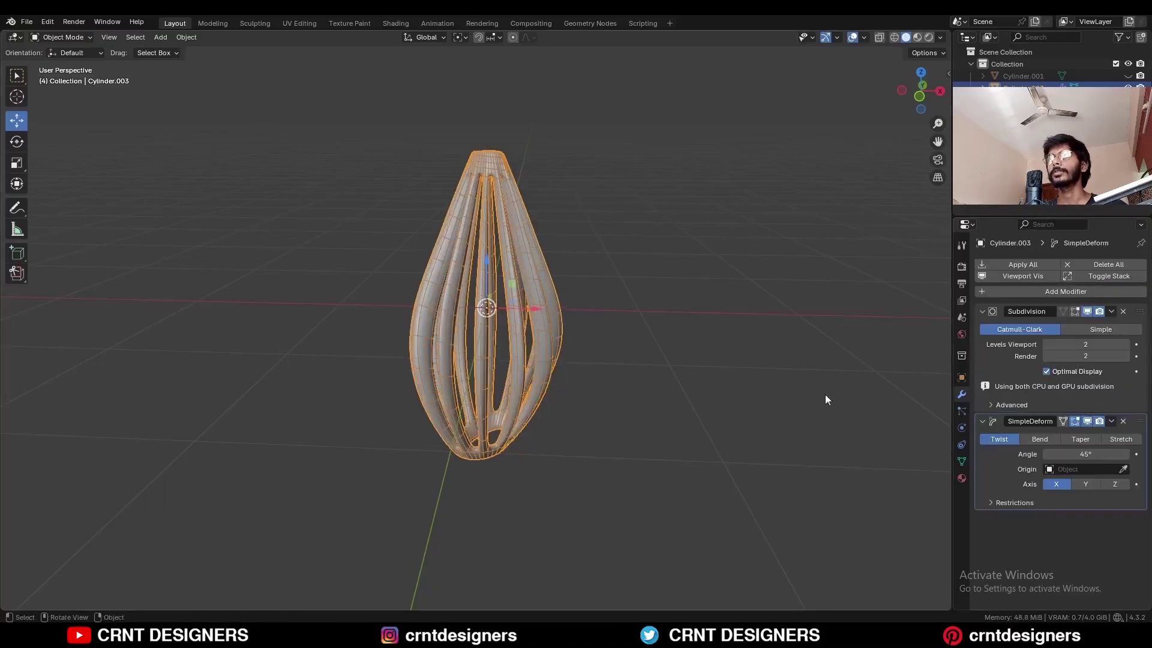
drag(1140, 426, 1063, 296)
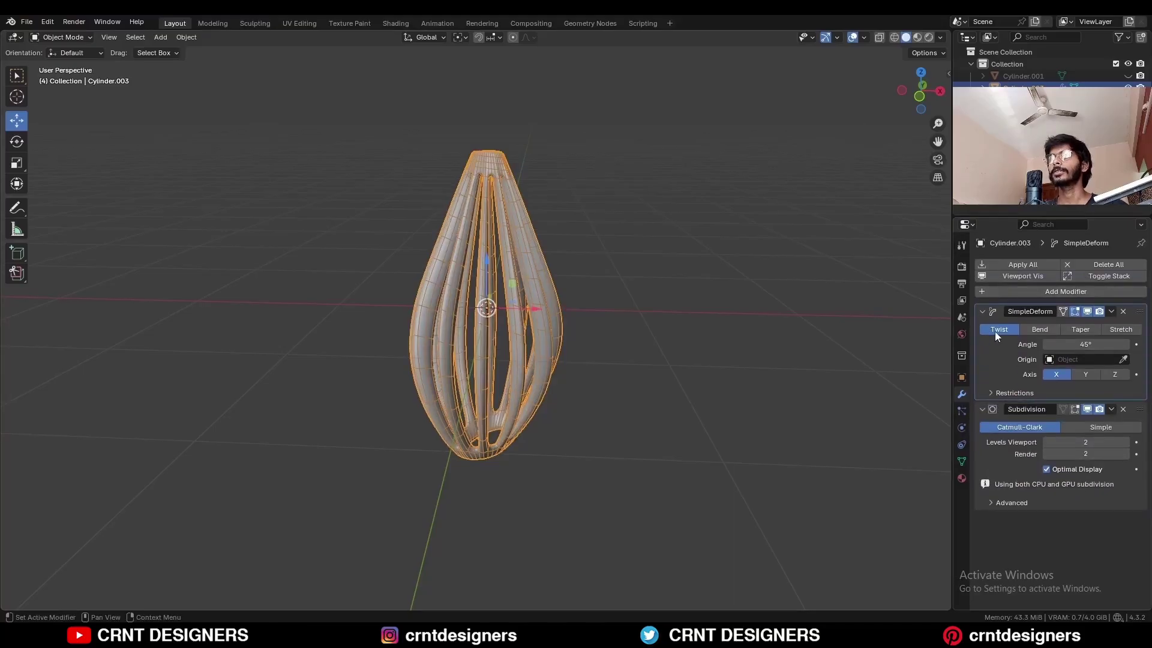
Set the Simple Deform twist to the Z axis with an angle of -180°.
click(1089, 376)
click(1106, 374)
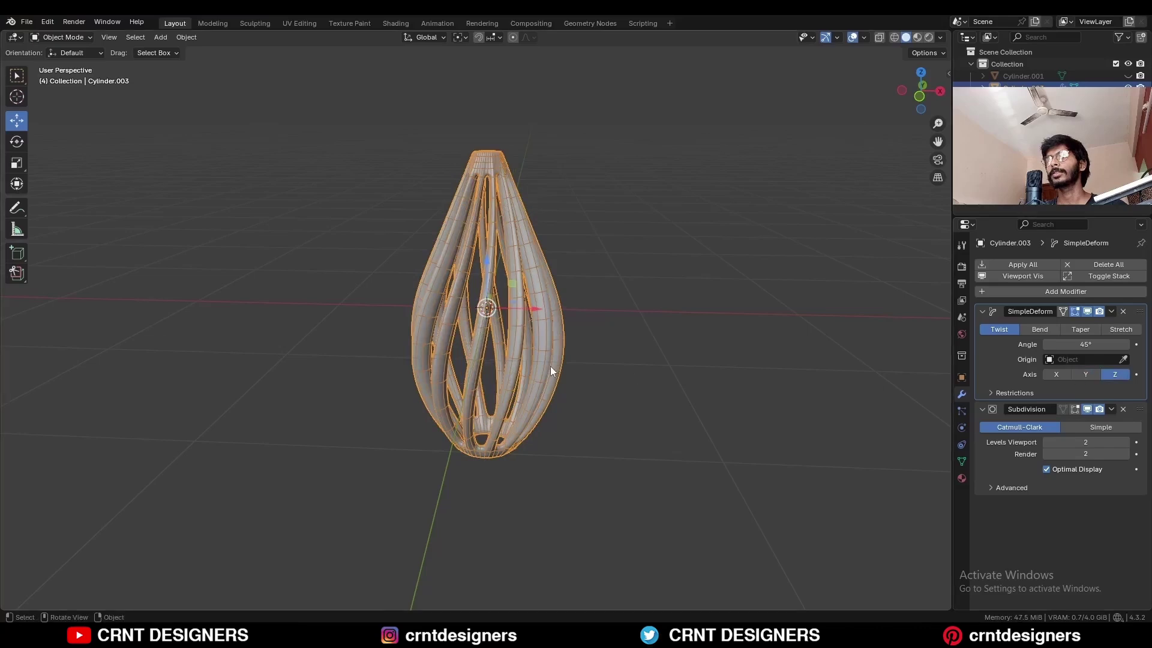
middle_drag(550, 366, 628, 352)
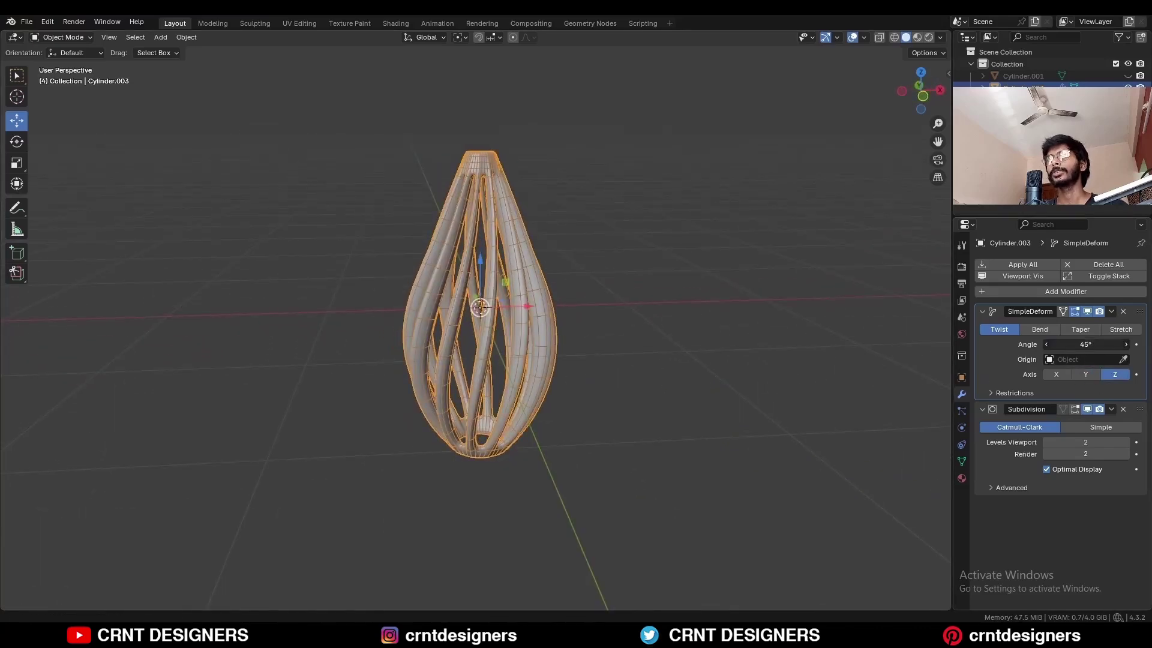
drag(1085, 344, 969, 345)
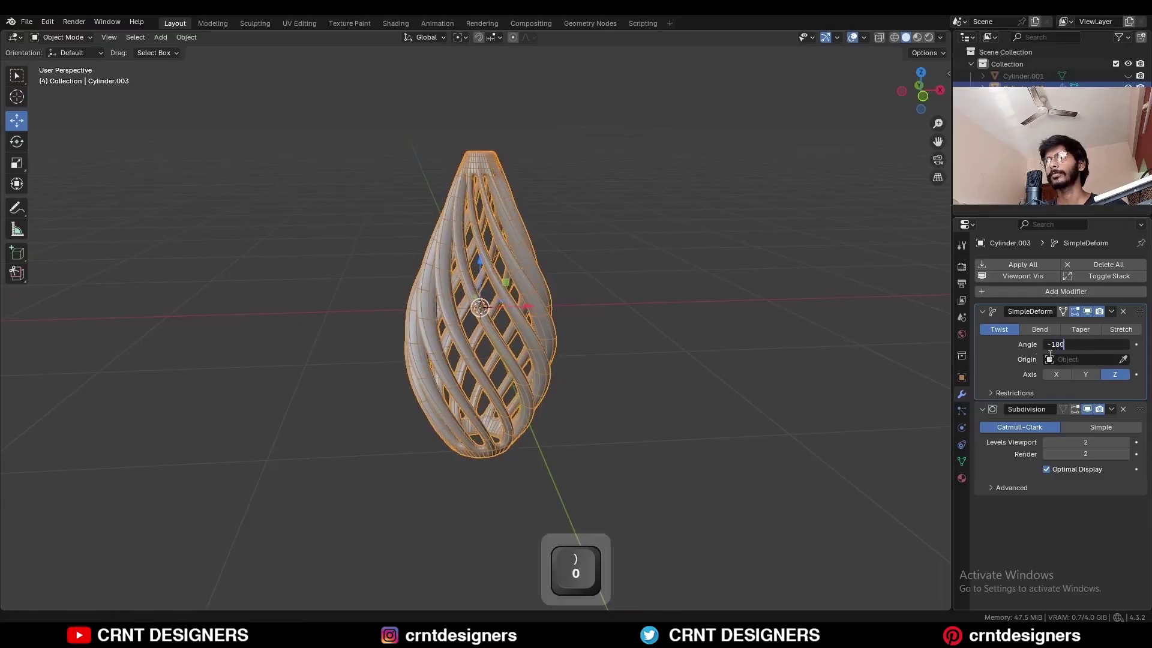
key(Return)
Store a duplicate of the twisted body in the Back-Up collection and apply the Simple Deform modifier on the original.
click(654, 228)
key(alt+shift+z)
middle_drag(491, 304, 447, 298)
key(alt+shift+z)
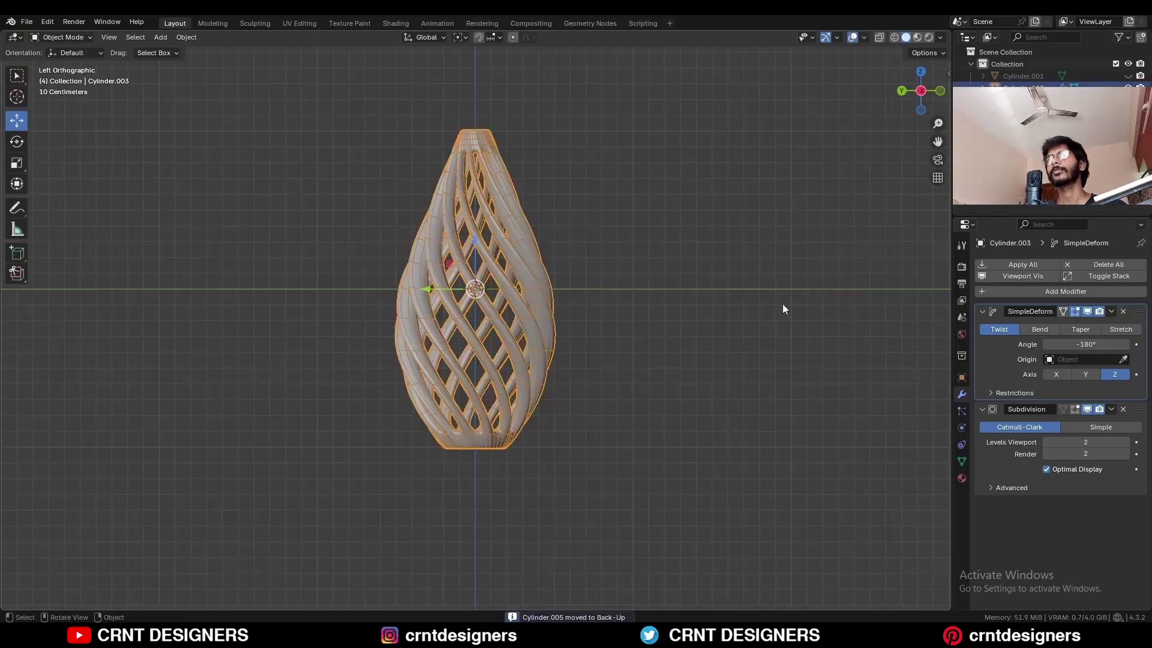
click(1110, 311)
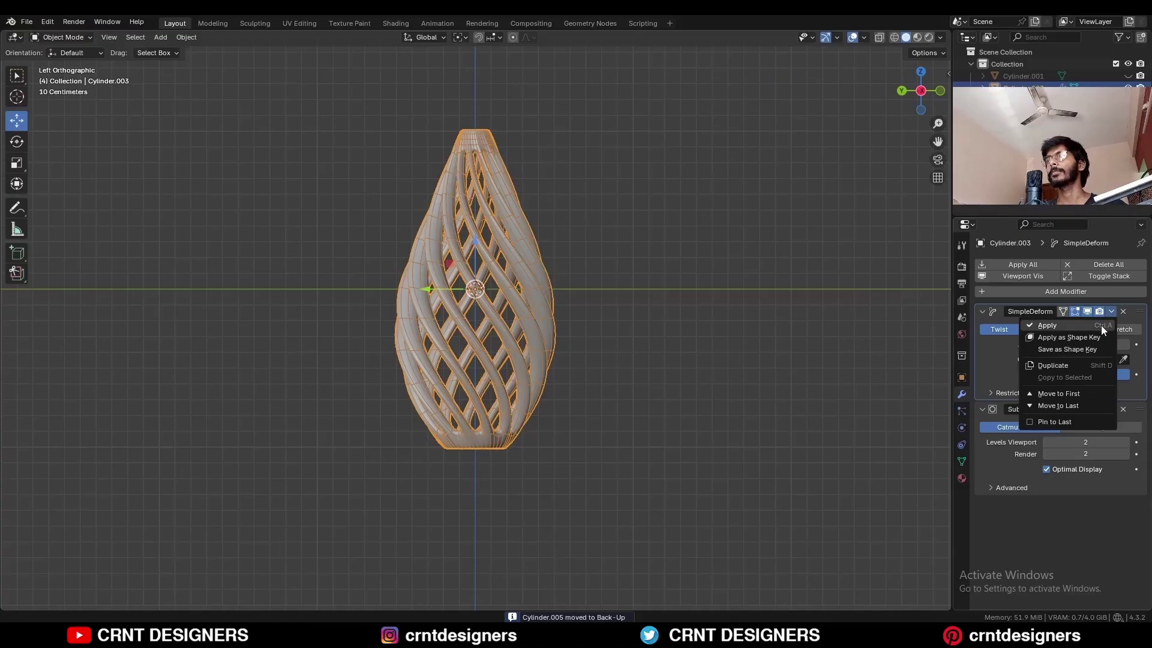
click(1100, 325)
Extrude the face ring on the body's top rim upward and scale it inward to form a tapered tip.
key(Tab)
shift+middle_drag(546, 232, 545, 352)
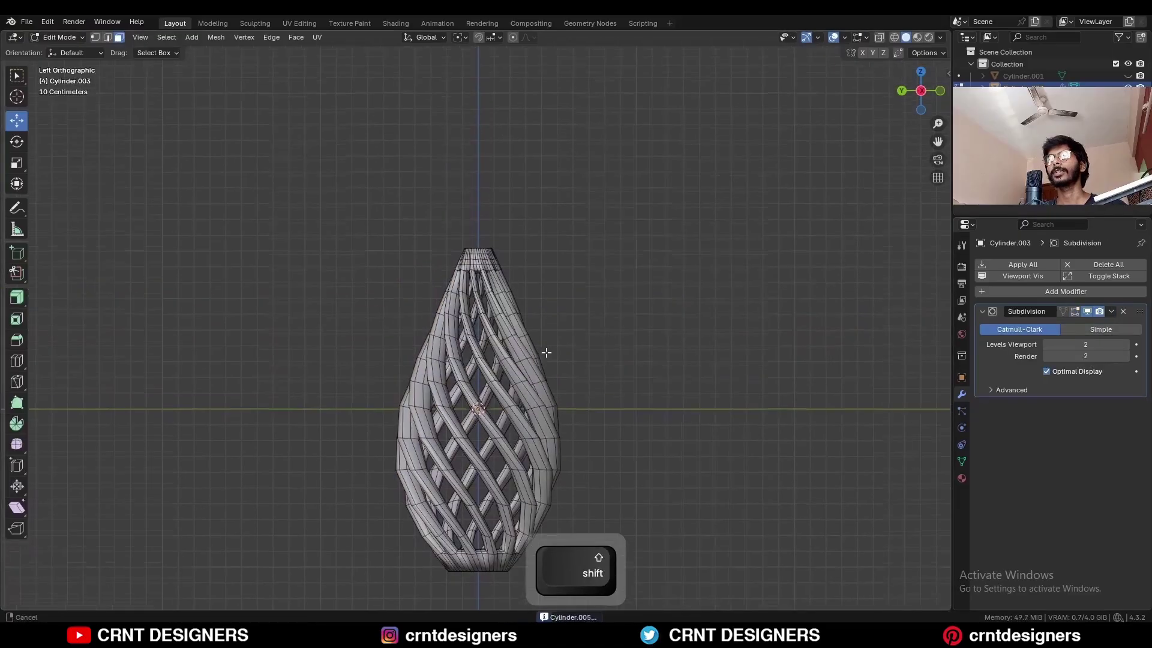
scroll(546, 353, up, 4)
middle_drag(516, 179, 515, 244)
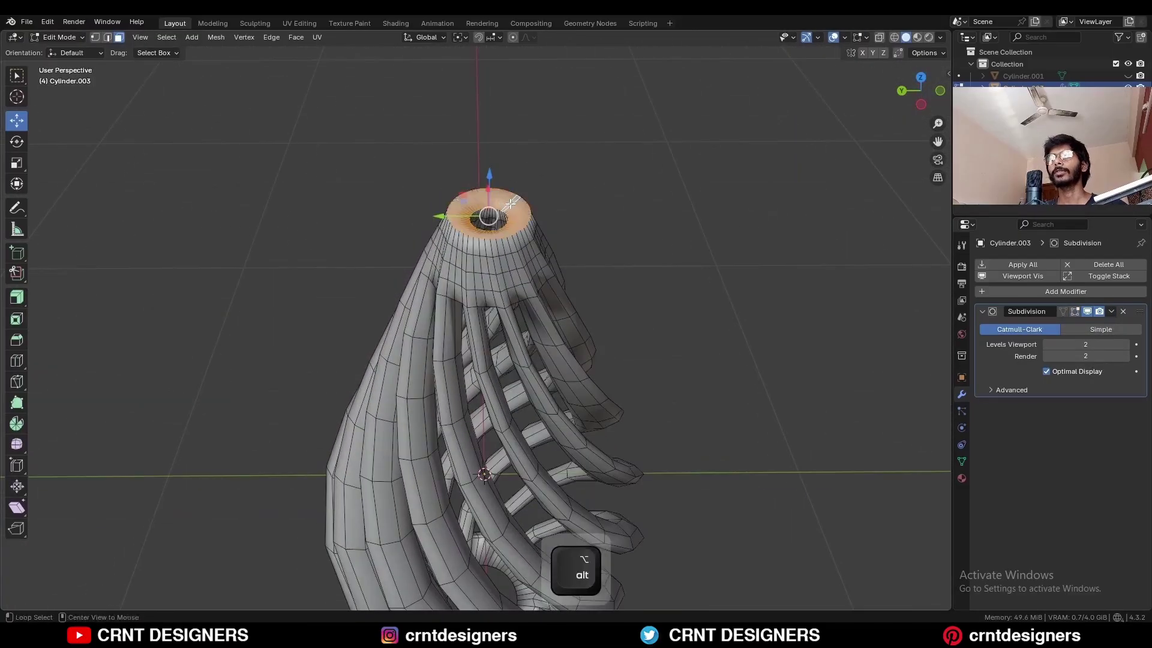
shift+middle_drag(509, 204, 517, 264)
scroll(518, 264, up, 4)
key(KP_1)
key(e)
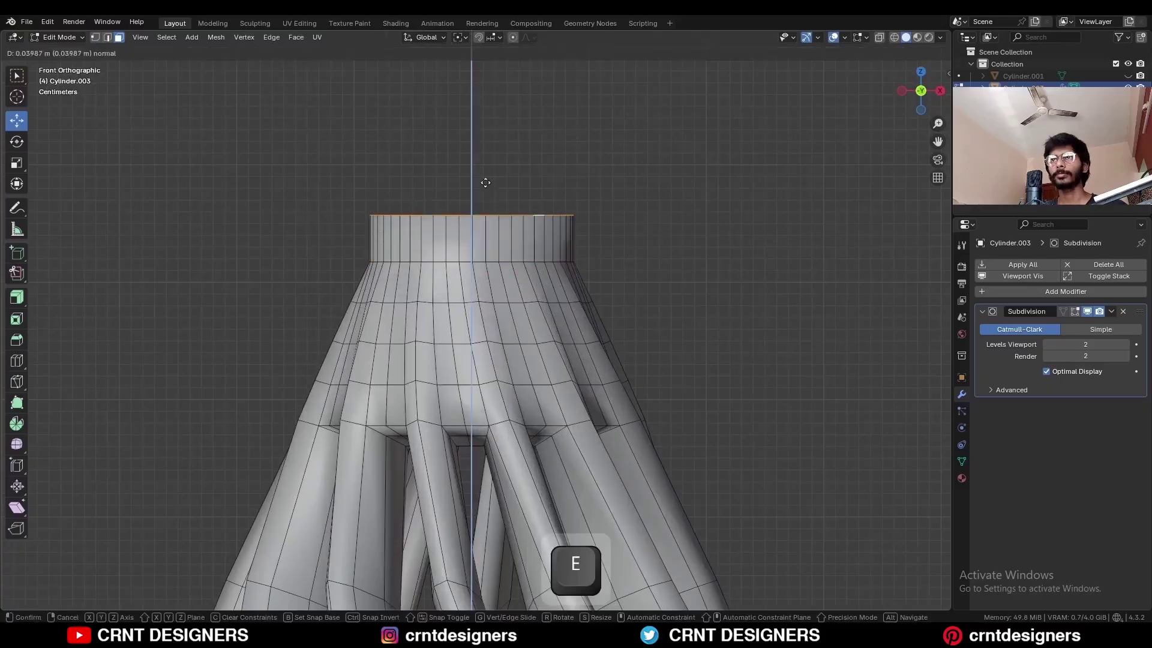
click(487, 174)
key(s)
click(517, 190)
Add a centred loop cut around the extruded tip, round it with Set Flow and leave mesh editing with overlays hidden.
key(alt+z)
middle_drag(528, 204, 543, 318)
key(ctrl+r)
click(539, 231)
right_click(538, 231)
key(ctrl+e)
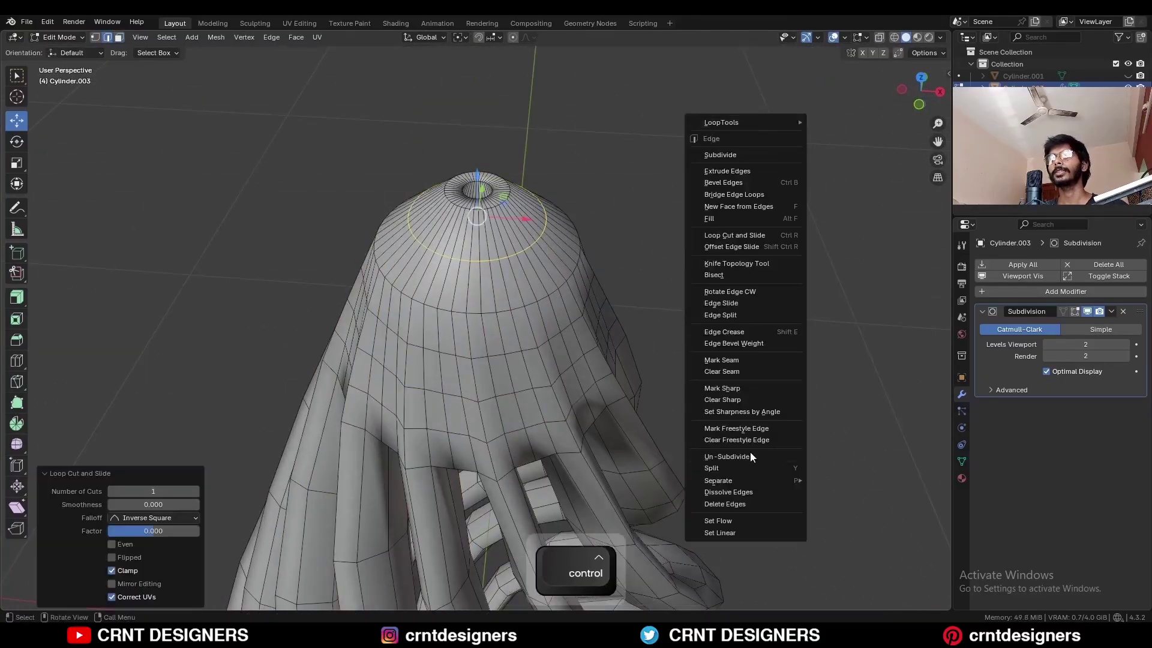
click(744, 521)
key(Tab)
key(alt+shift+z)
Select the face ring on the body's bottom rim and flatten it by scaling to 0 along Z.
shift+middle_drag(570, 162, 575, 267)
scroll(573, 360, down, 2)
shift+middle_drag(570, 384, 527, 237)
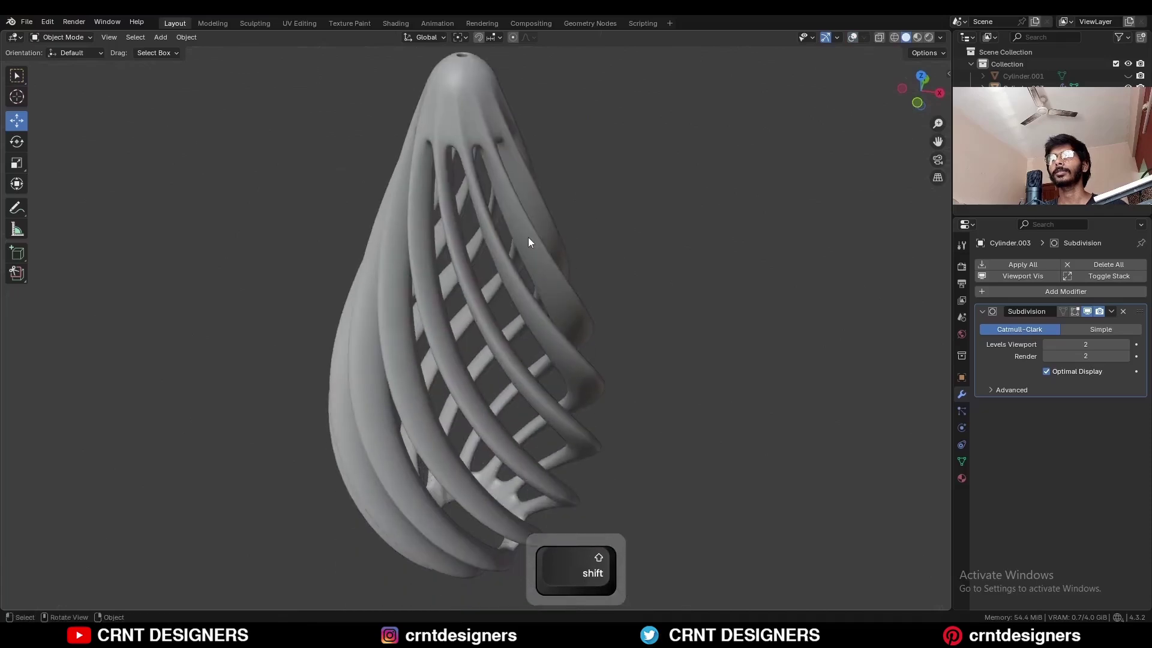
scroll(528, 252, down, 3)
middle_drag(522, 414, 509, 170)
scroll(503, 360, up, 4)
key(alt+shift+z)
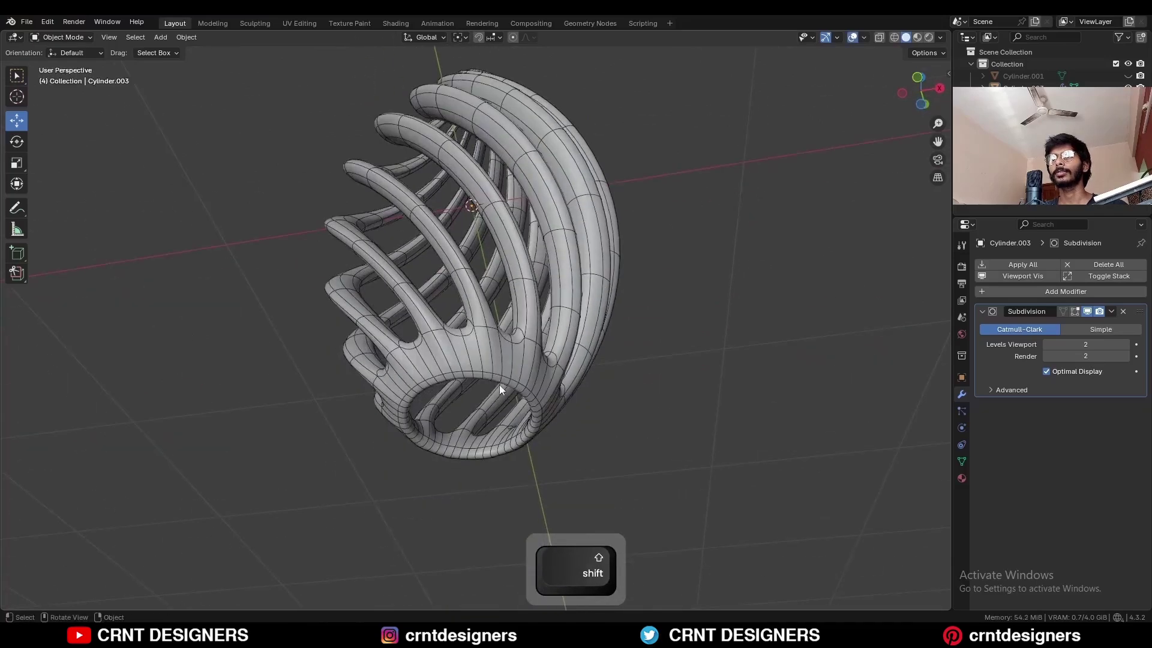
key(Tab)
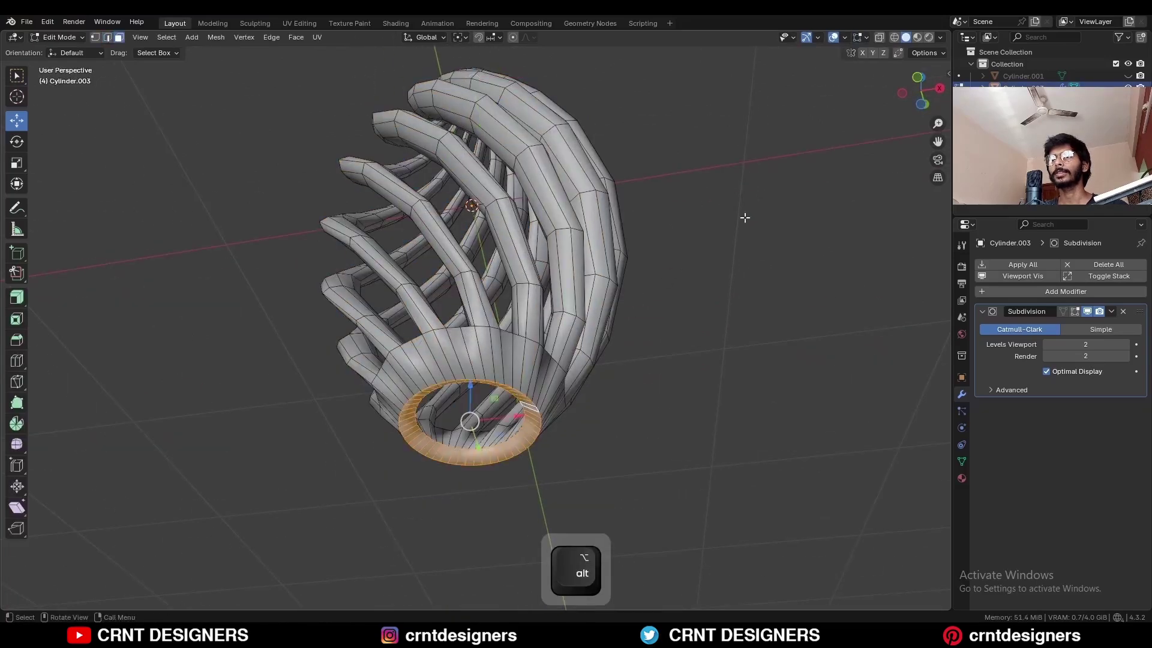
key(alt+z)
key(KP_1)
key(s)
key(z)
key(0)
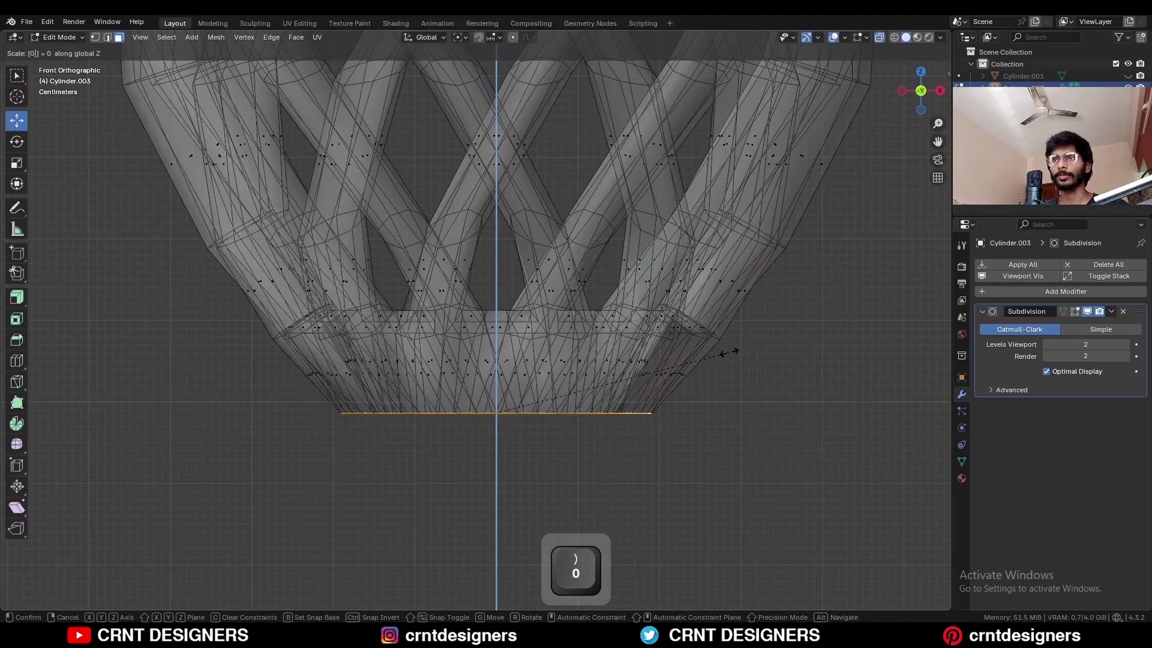
click(727, 353)
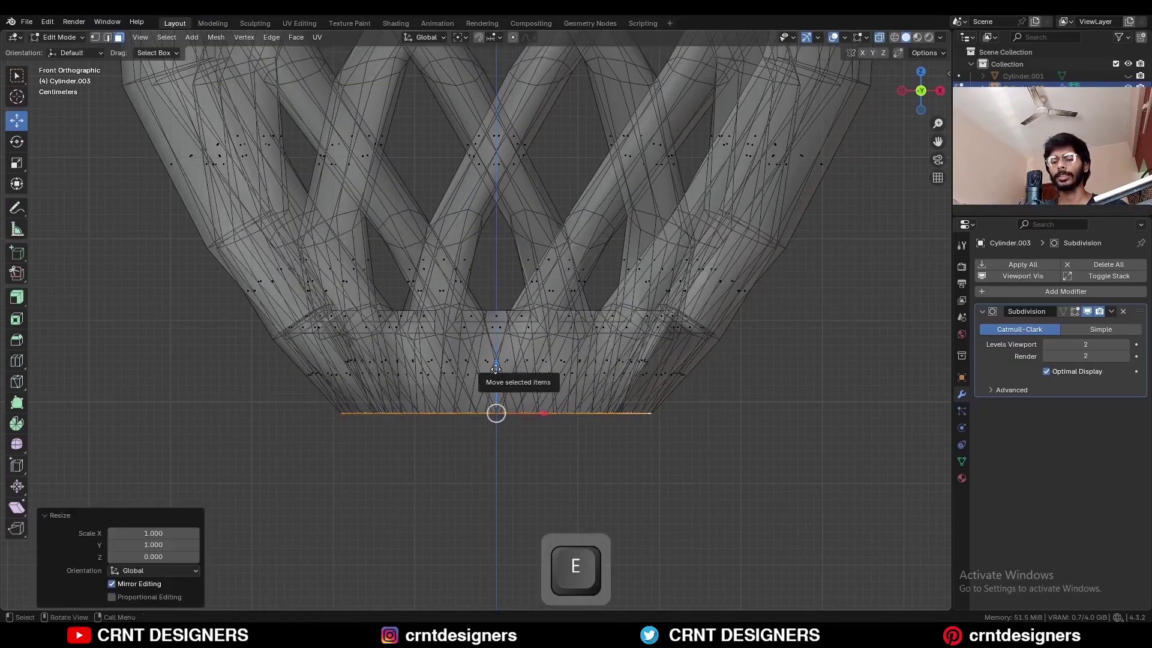
Extrude the flattened bottom rim downward by 0.06 m to form a base collar.
key(e)
click(492, 417)
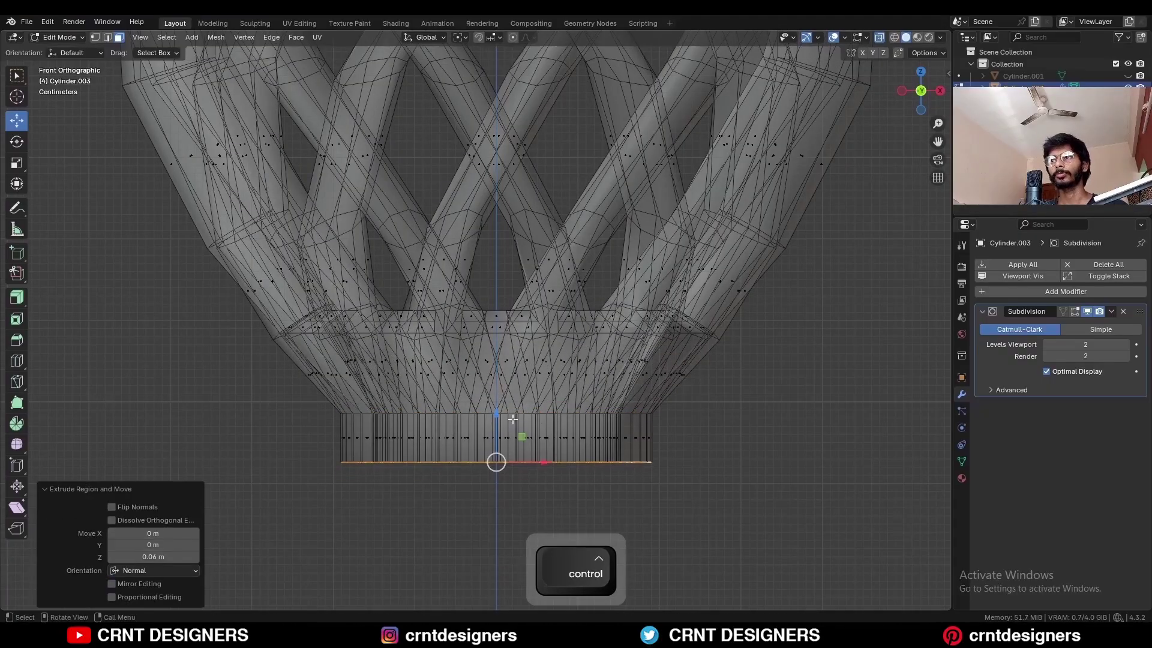
key(Tab)
key(alt+z)
middle_drag(718, 434, 609, 373)
Bevel the inner and outer edge loops of the base collar's rim with width 0.0114 m, 2 segments and shape 1.000.
key(Tab)
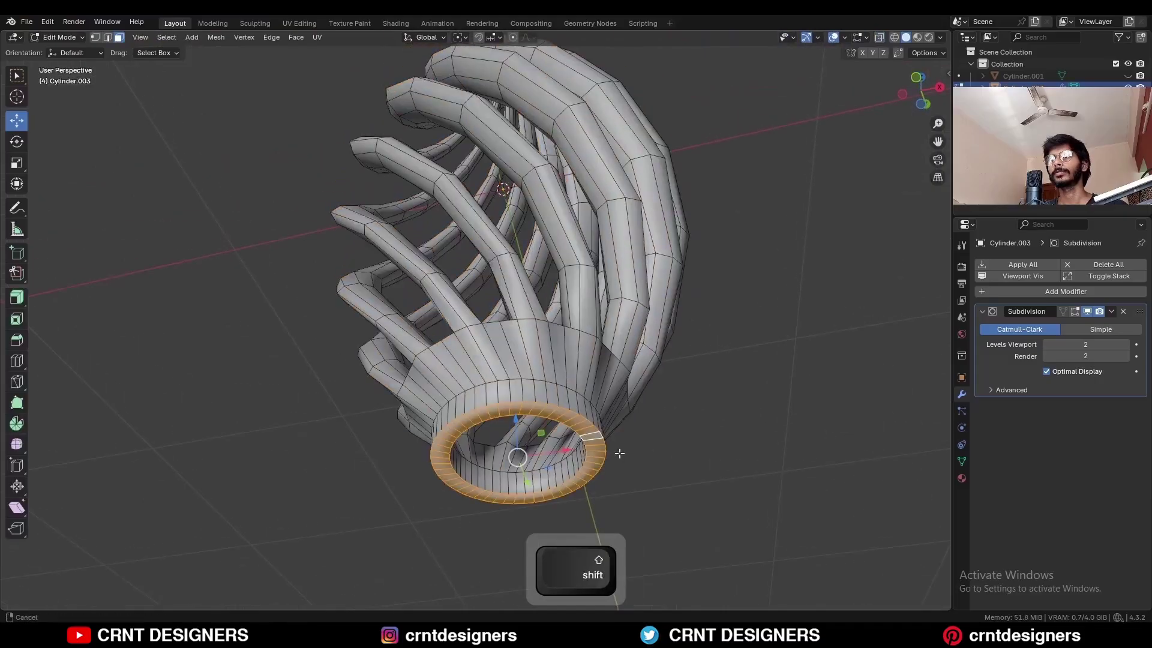
scroll(578, 381, up, 3)
key(2)
shift+middle_drag(618, 455, 625, 353)
alt+click(588, 343)
key(ctrl+b)
scroll(630, 351, up, 3)
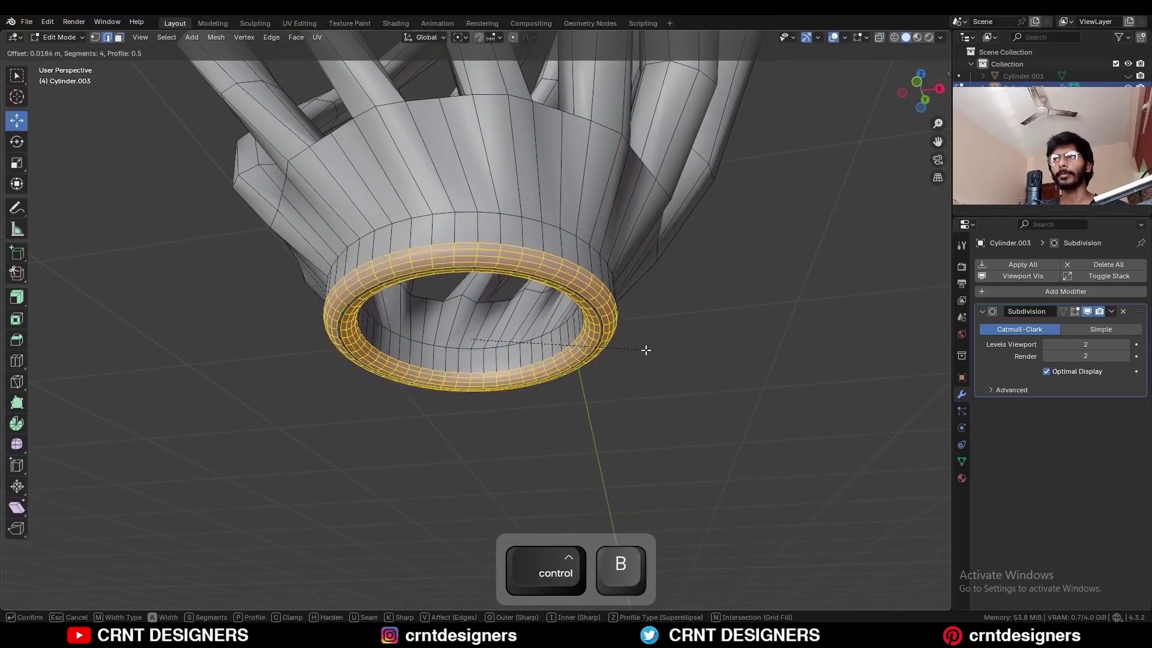
click(625, 343)
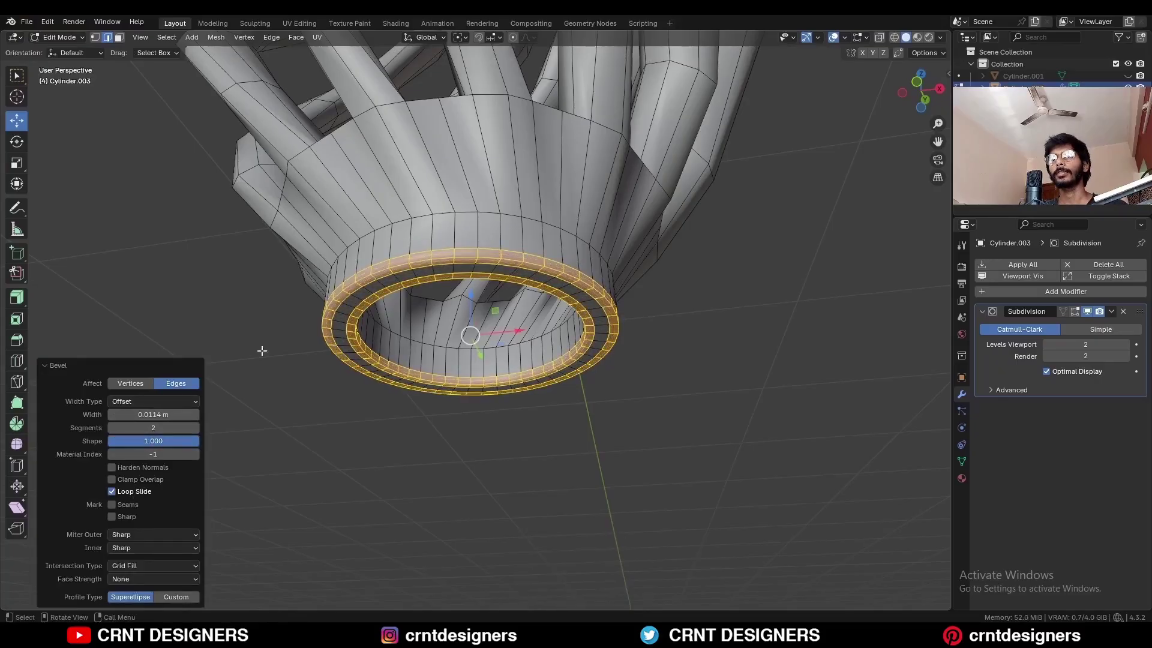
click(119, 406)
Add two centred loop cuts around the outer wall of the base collar.
middle_drag(522, 225, 513, 273)
key(ctrl+r)
scroll(512, 278, up, 1)
click(513, 275)
right_click(514, 272)
click(708, 240)
Add two centred loop cuts around the inner wall of the base collar and leave mesh editing.
middle_drag(719, 241, 690, 176)
key(ctrl+r)
scroll(555, 300, up, 1)
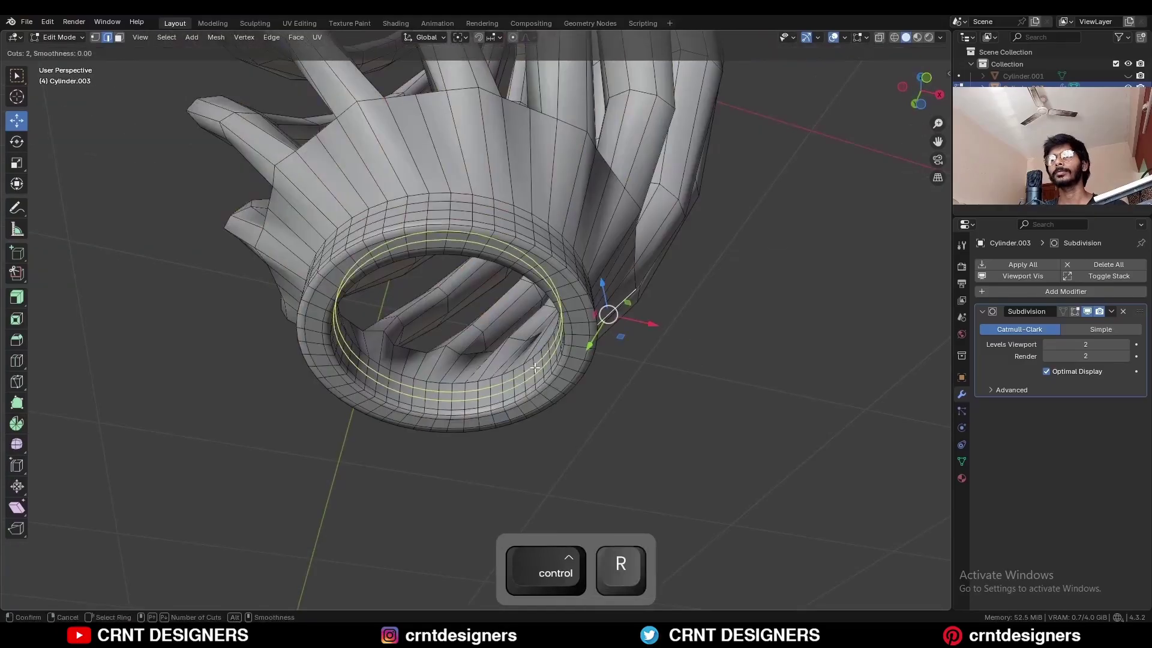
click(555, 300)
right_click(554, 300)
key(Tab)
Raise the twisted body along Z until its base rests at the world origin, hide the overlays and save the file.
scroll(728, 285, down, 5)
middle_drag(727, 285, 683, 312)
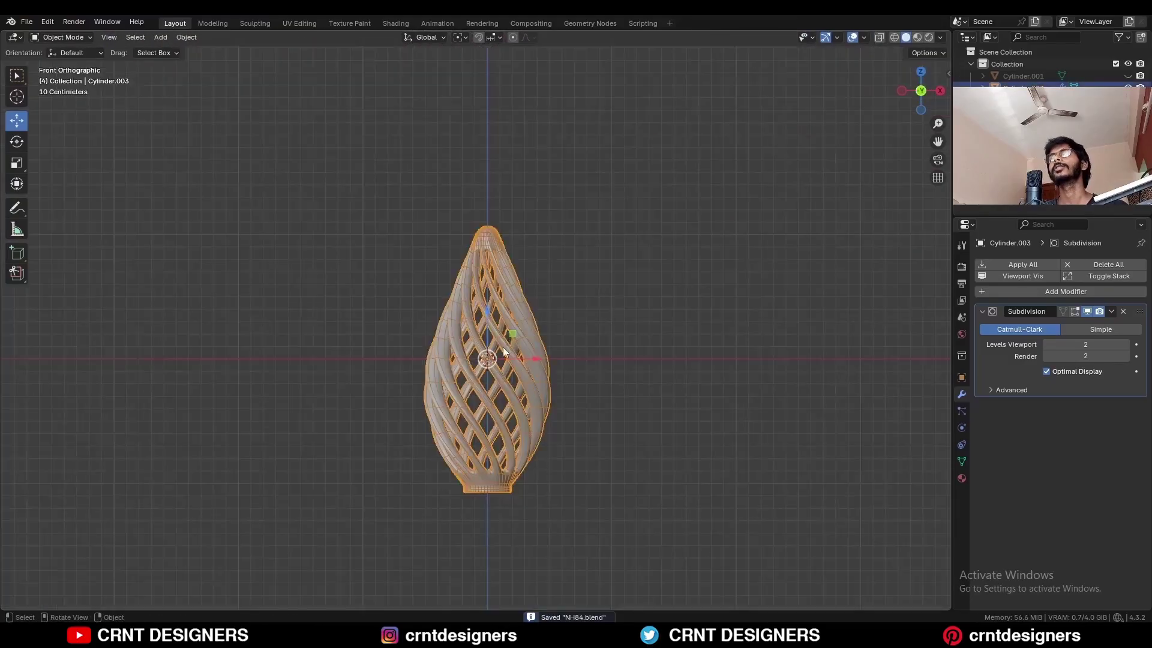
drag(487, 338, 486, 205)
click(675, 210)
shift+middle_drag(633, 179, 635, 287)
key(alt+shift+z)
key(ctrl+s)
scroll(509, 257, up, 3)
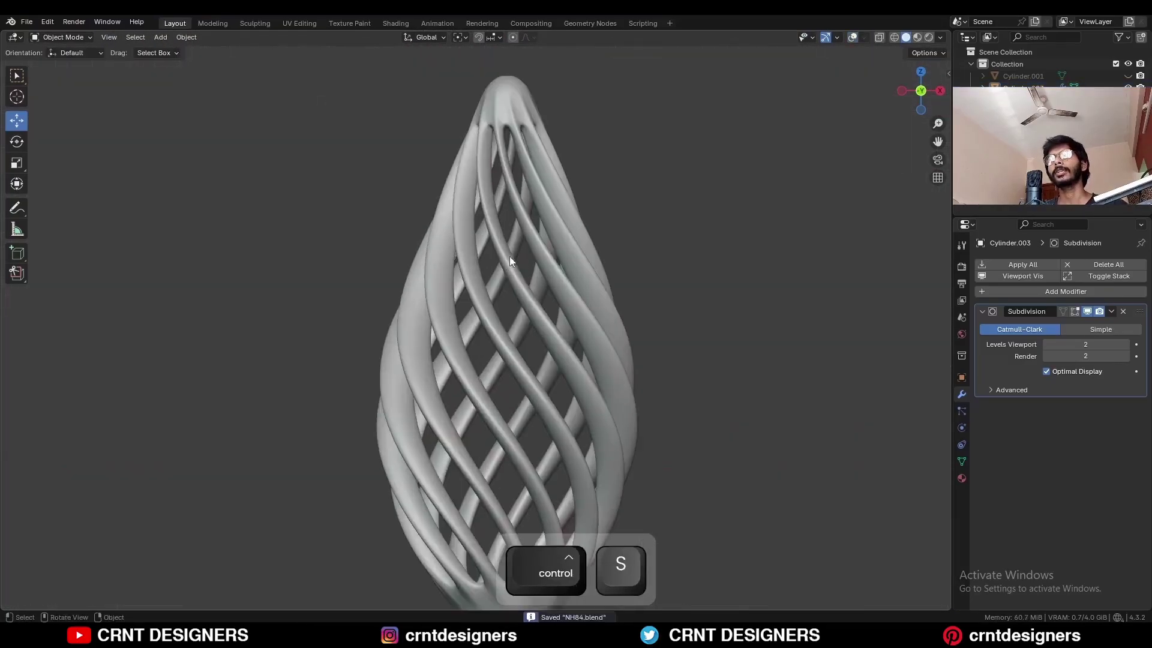
Check the twisted body with overlays on and off, save the file and examine the base opening and tip.
key(shift+alt+z)
middle_drag(516, 252, 453, 265)
scroll(484, 315, down, 3)
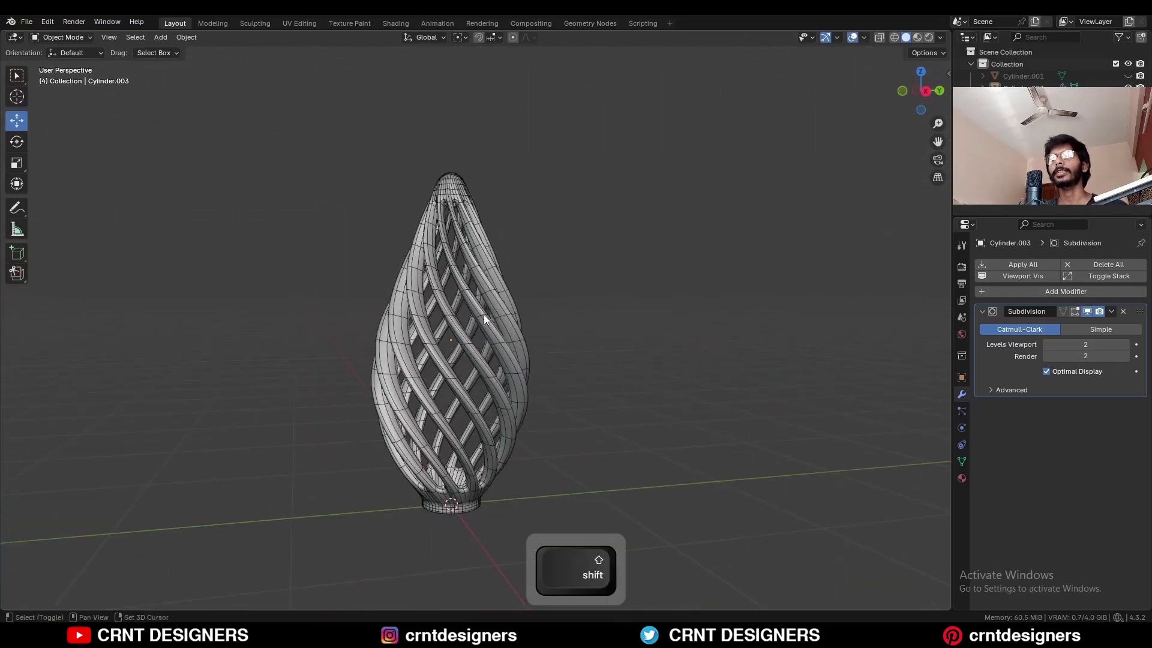
key(shift+alt+z)
middle_drag(520, 341, 469, 266)
key(ctrl+s)
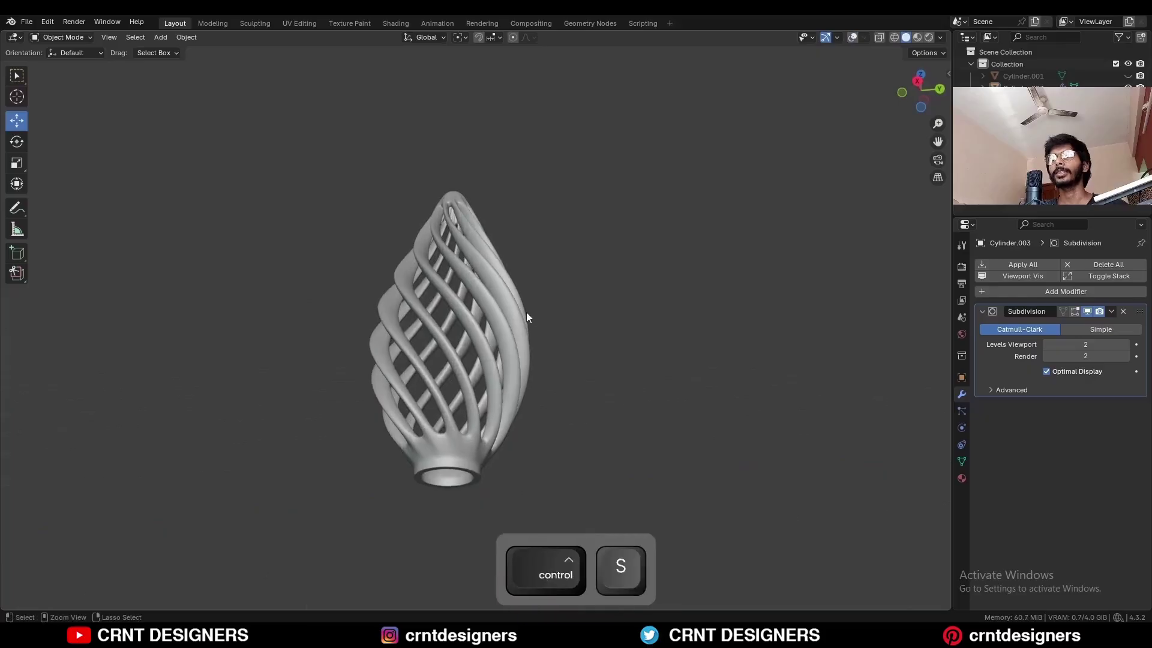
middle_drag(527, 312, 528, 361)
scroll(528, 362, up, 4)
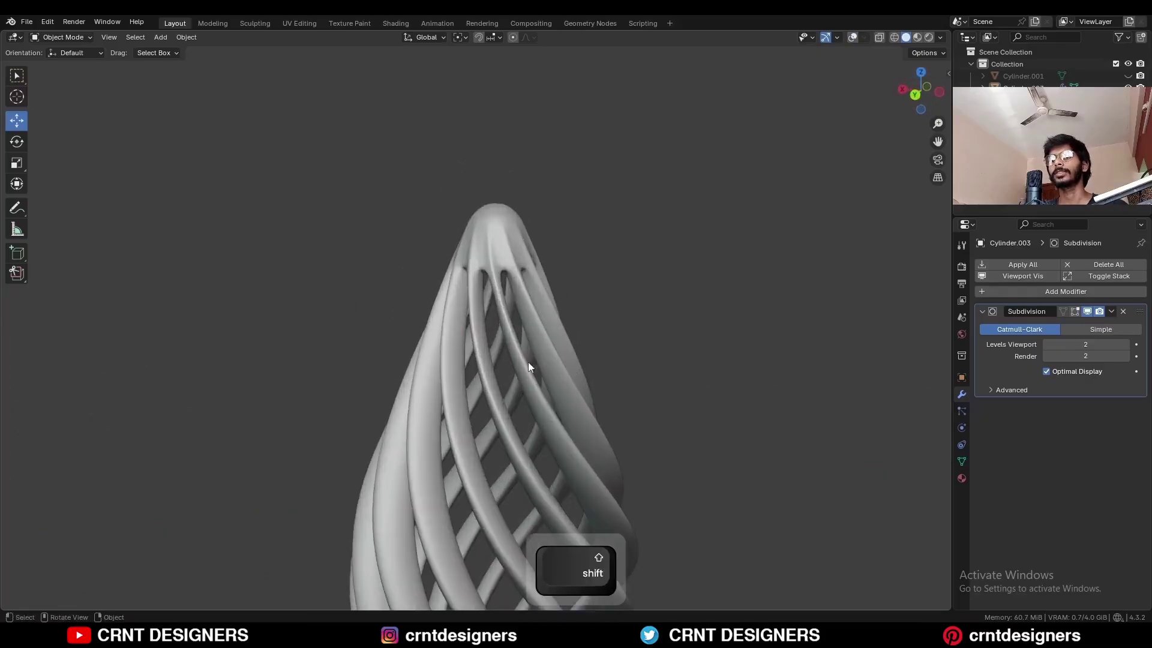